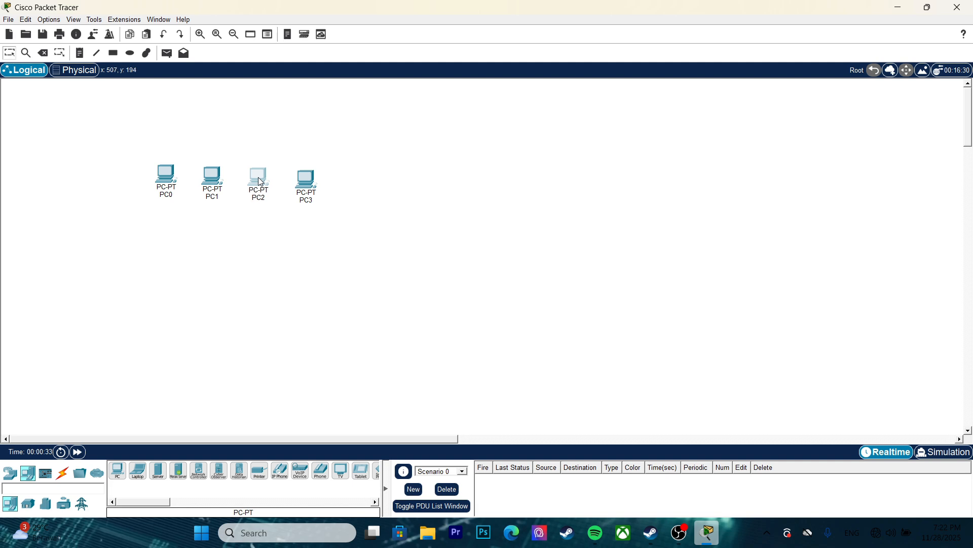
Place a 2960 switch in the workspace below the four PCs.
left_click(12, 474)
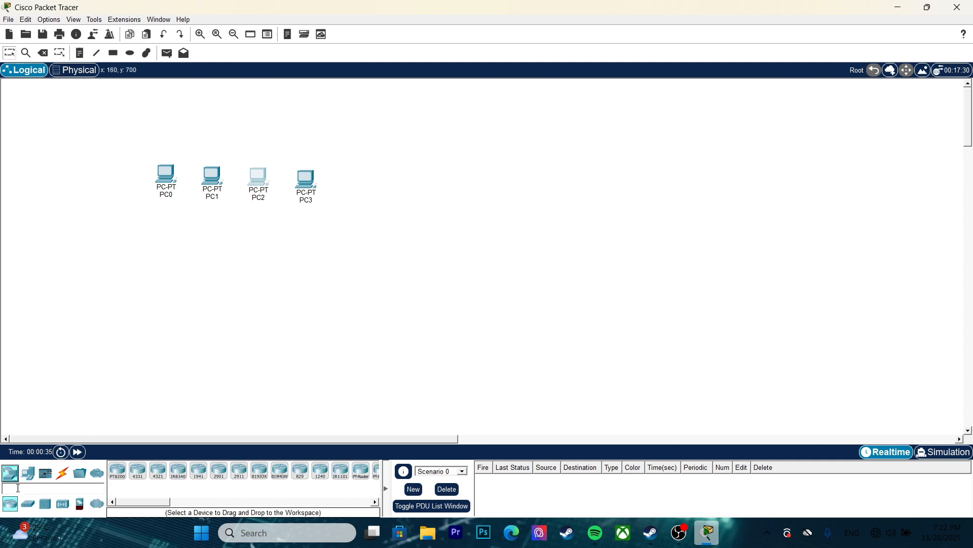
left_click(27, 504)
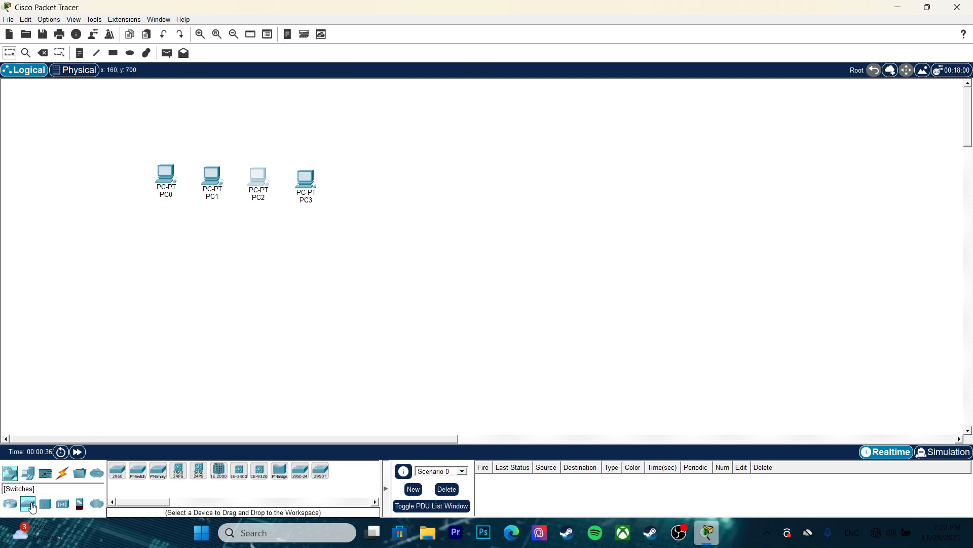
left_click(117, 470)
left_click(234, 247)
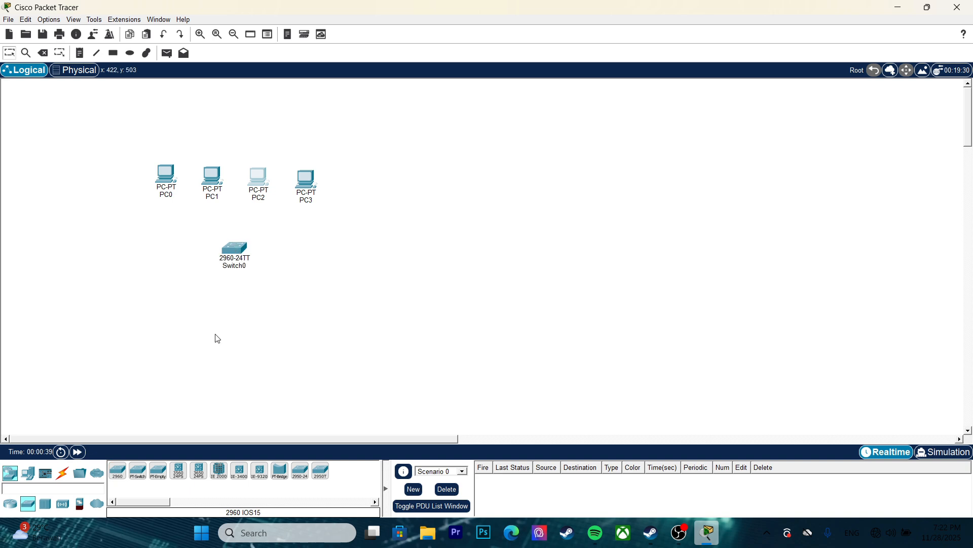
Connect FastEthernet0 of PC0 to FastEthernet0/1 of Switch0 with a copper straight-through cable.
left_click(62, 472)
left_click(153, 472)
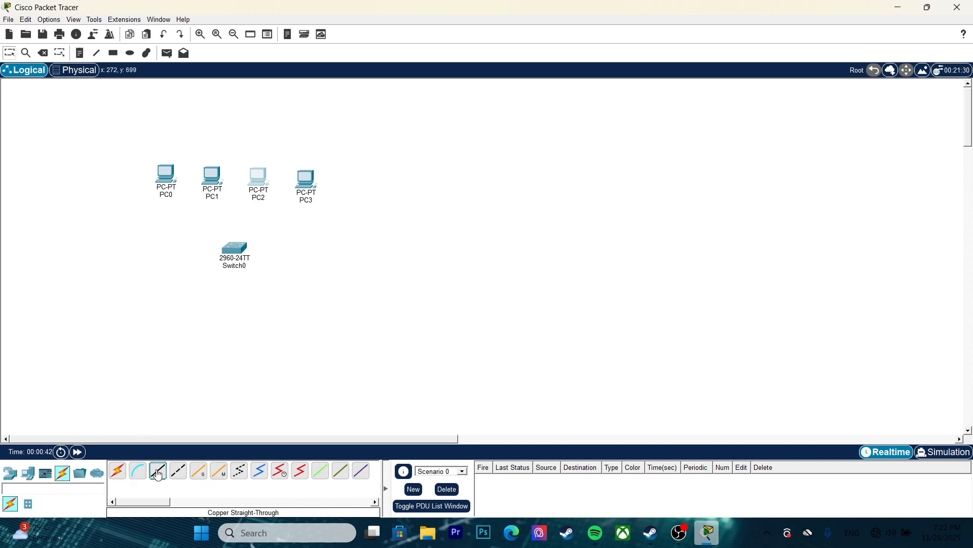
left_click(163, 181)
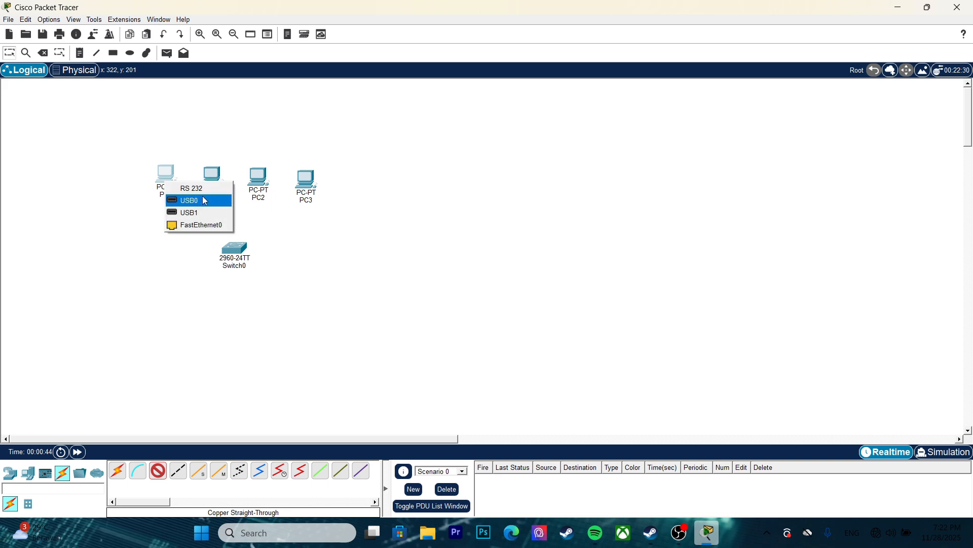
left_click(203, 225)
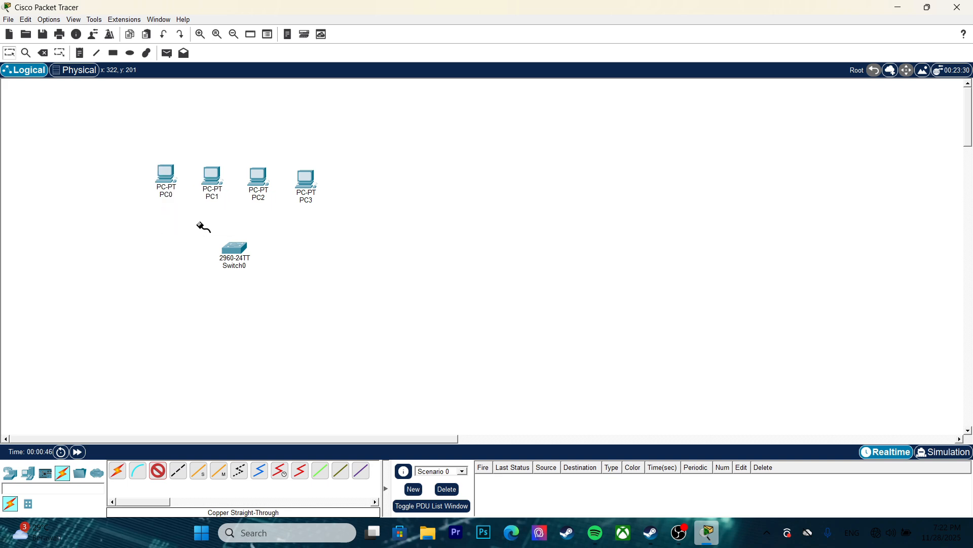
left_click(236, 253)
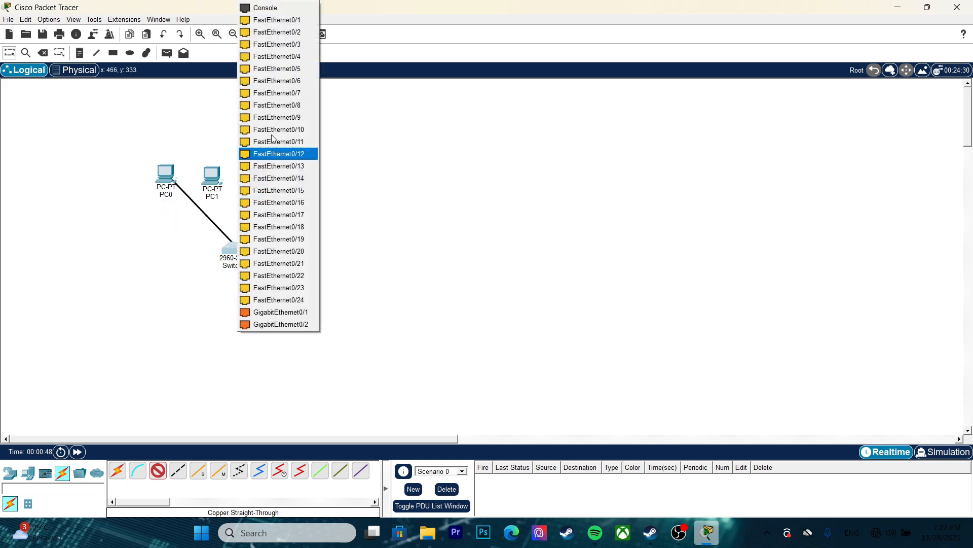
left_click(297, 24)
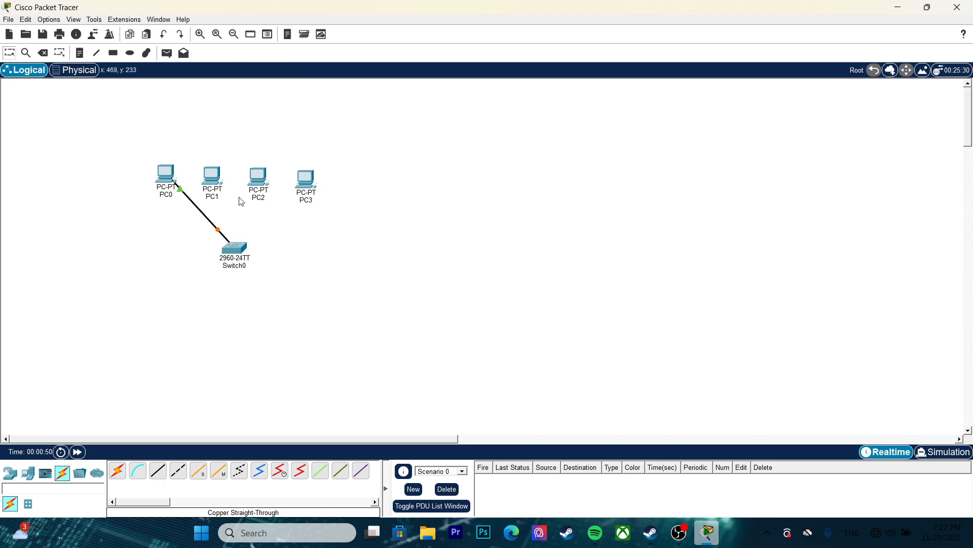
Connect PC1, PC2 and PC3 to Switch0 using the automatically chosen connection type.
left_click(119, 476)
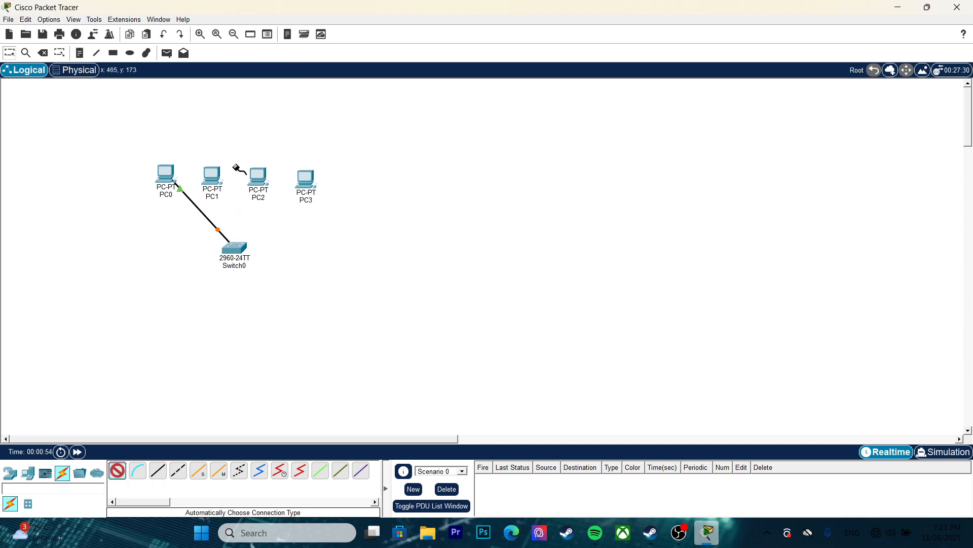
left_click(213, 178)
left_click(234, 247)
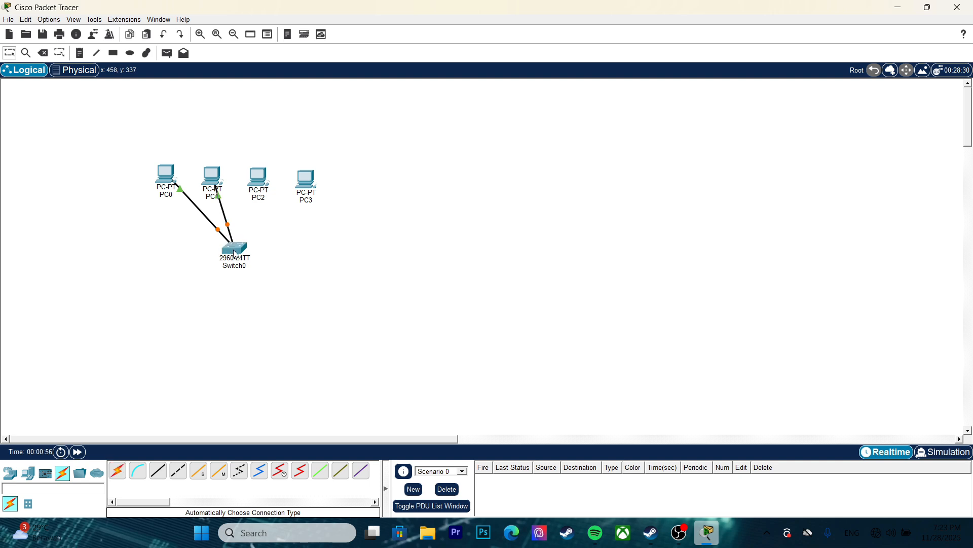
left_click(117, 471)
left_click(259, 182)
left_click(234, 248)
left_click(117, 471)
left_click(315, 183)
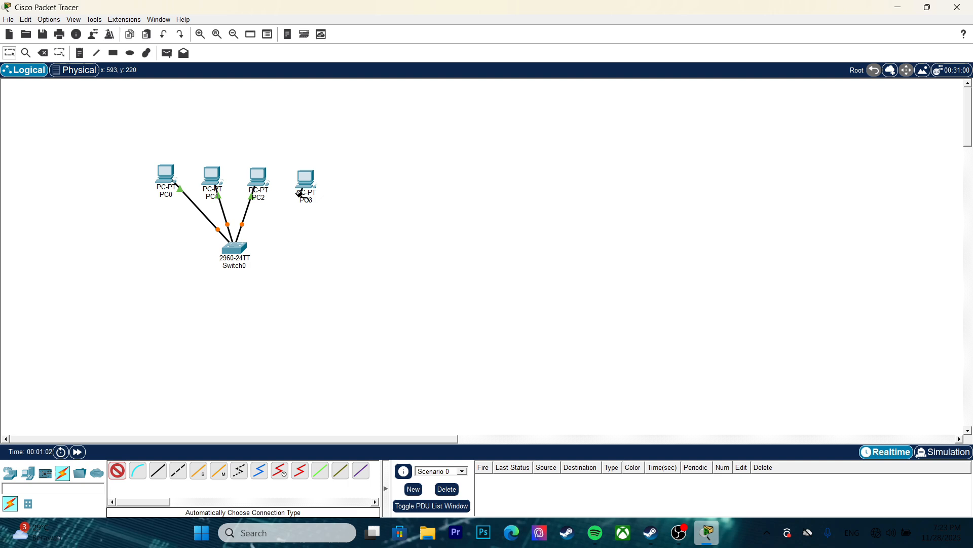
left_click(240, 247)
Rename the four PCs from left to right as 1, 2, 3 and 4.
left_click(168, 196)
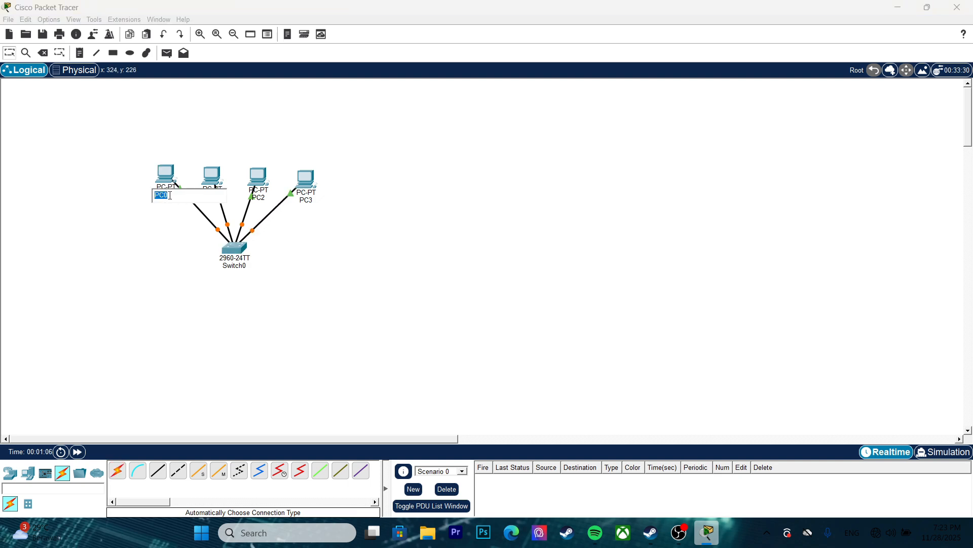
type("1")
key("Return")
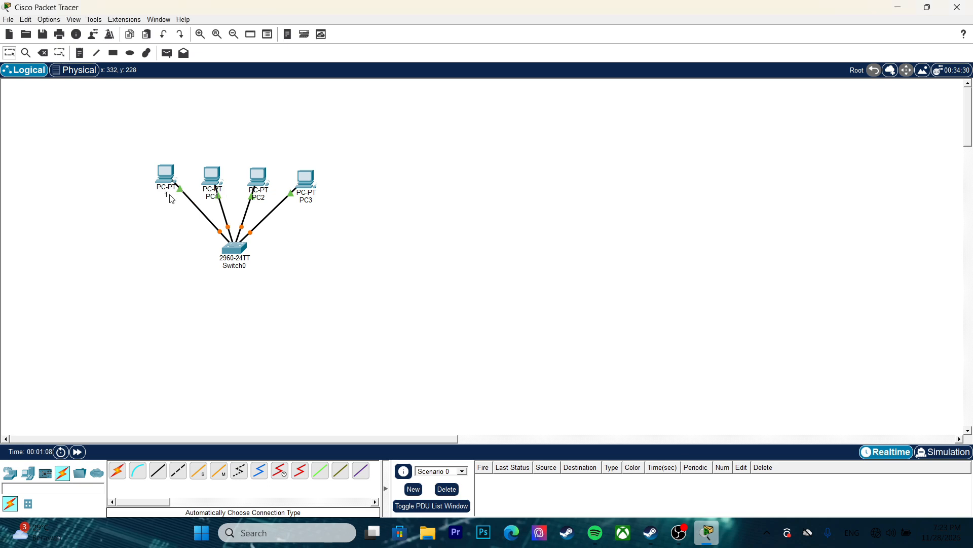
left_click(213, 198)
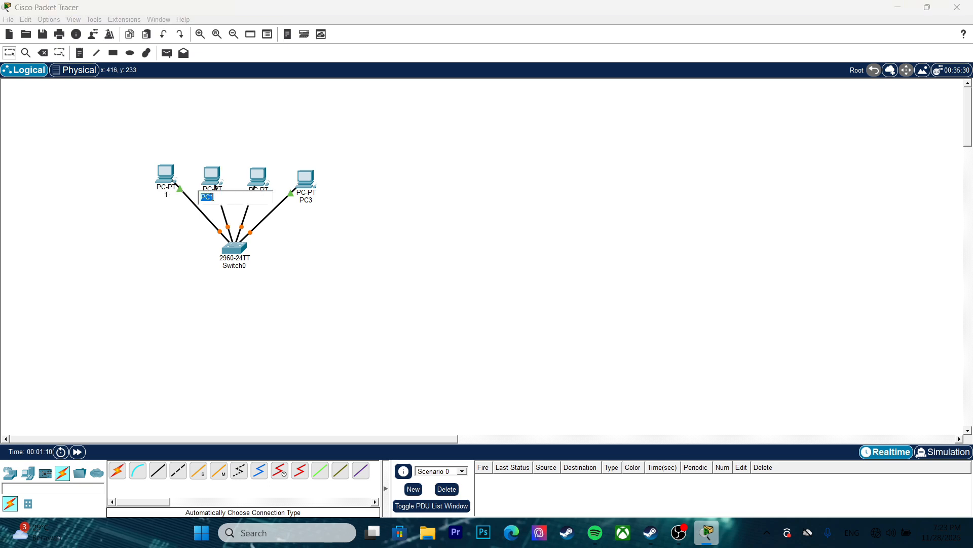
type("2")
key("Return")
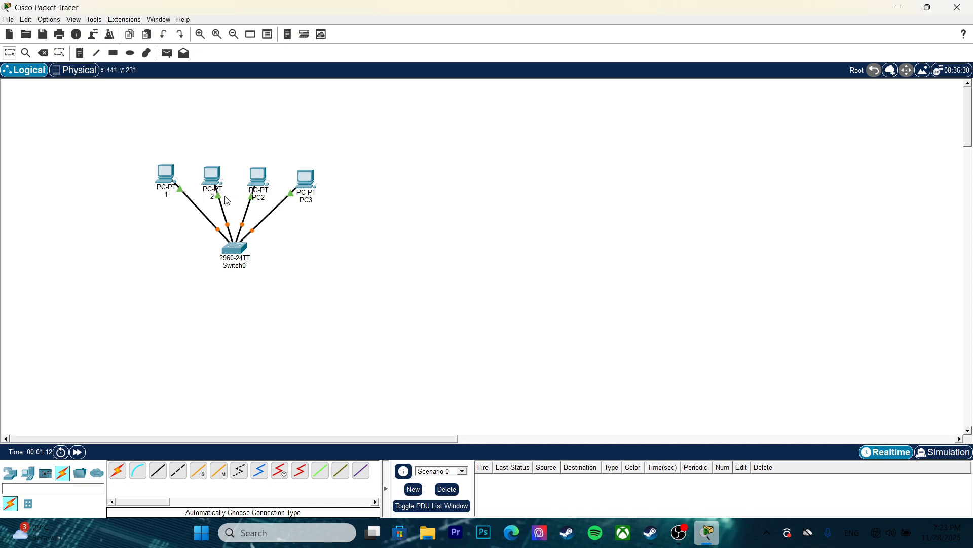
left_click(260, 198)
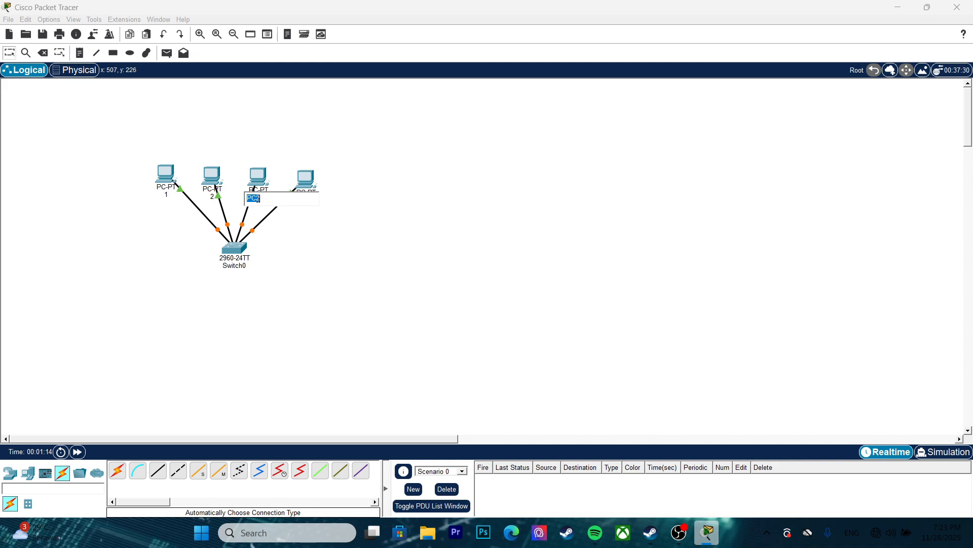
type("3")
key("Return")
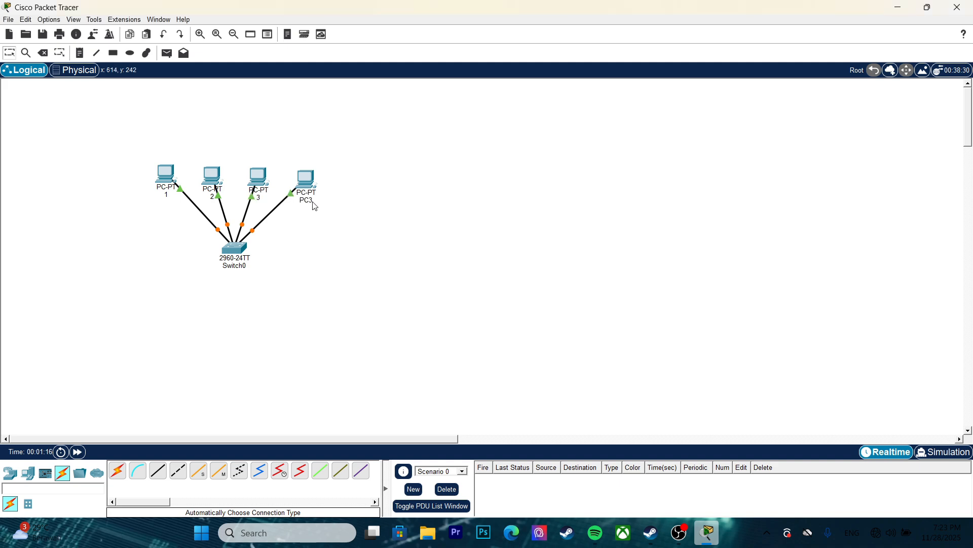
left_click(305, 200)
type("4")
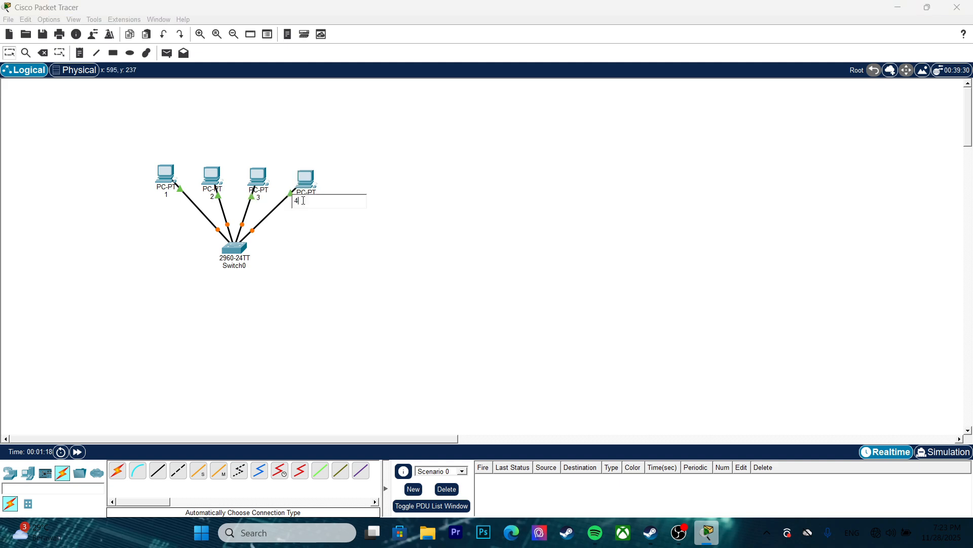
key("Return")
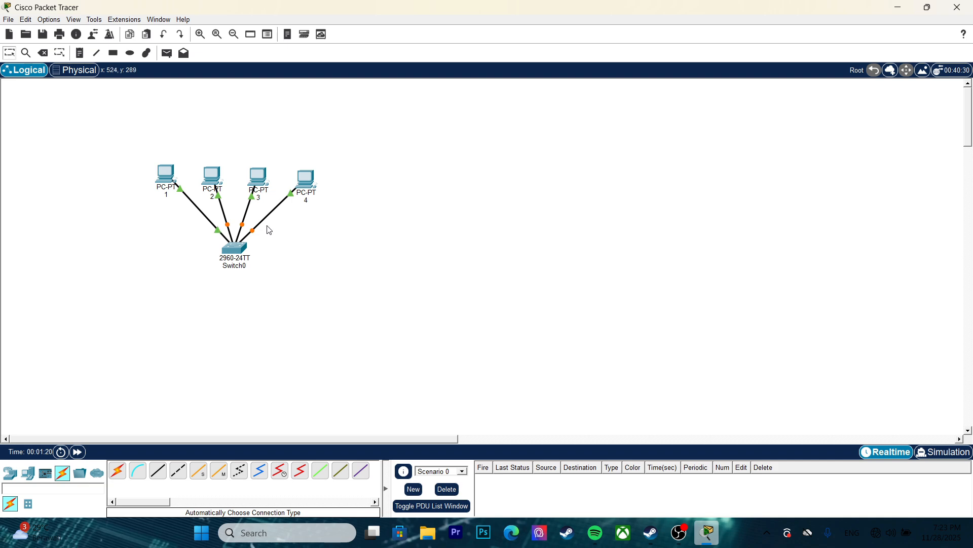
Set the static IPv4 address of PC 1's FastEthernet0 interface to 192.168.1.1.
left_click(171, 177)
left_click(325, 56)
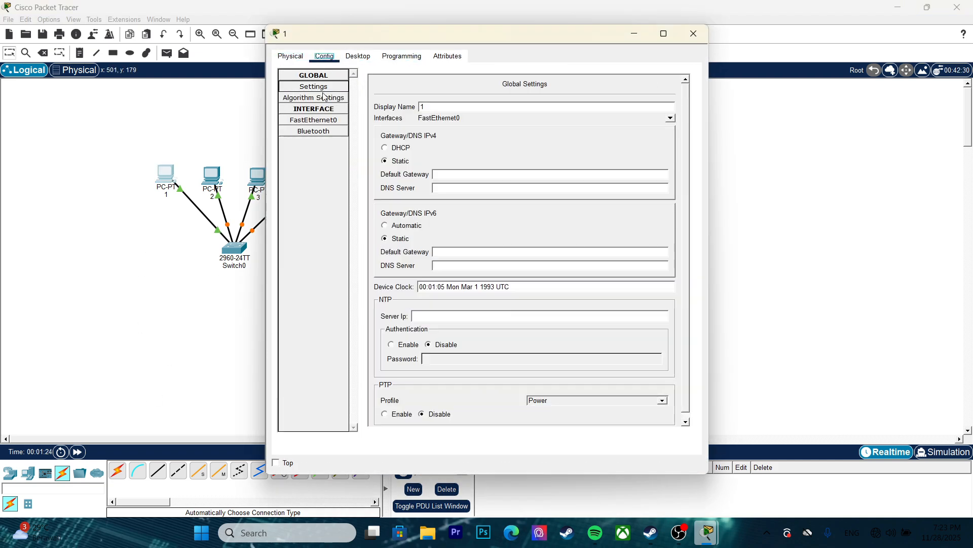
left_click(320, 123)
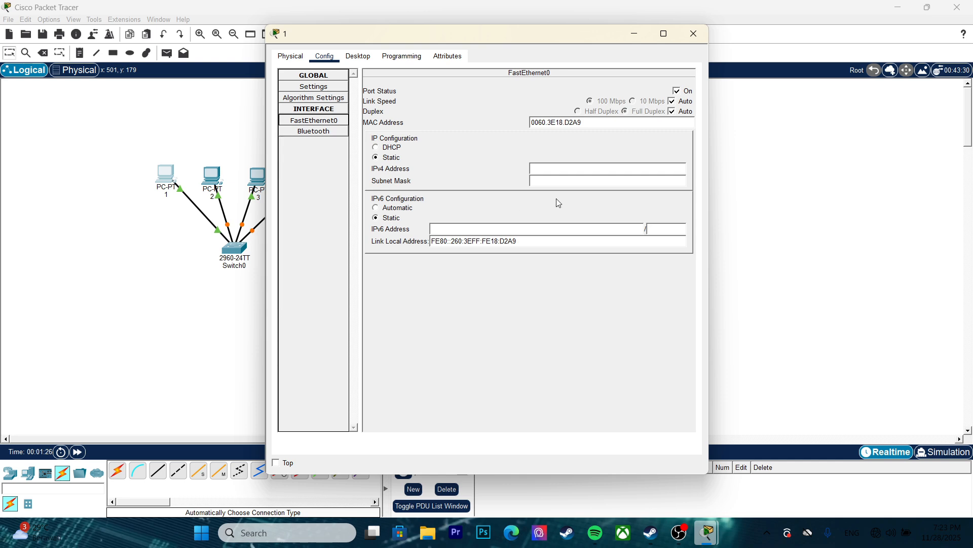
left_click(559, 172)
type("192.168")
type(".1.1")
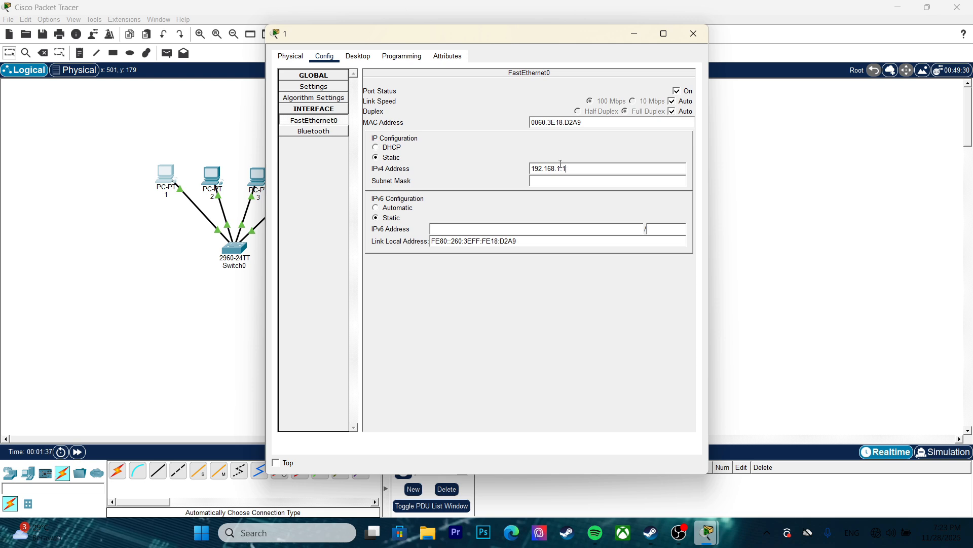
Copy the 192.168.1. prefix of PC 1's IPv4 address, fill in the default subnet mask and close its configuration.
left_click_drag(560, 168, 526, 167)
left_click_drag(560, 169, 529, 175)
key("ctrl+c")
left_click(591, 172)
key("Tab")
left_click(693, 34)
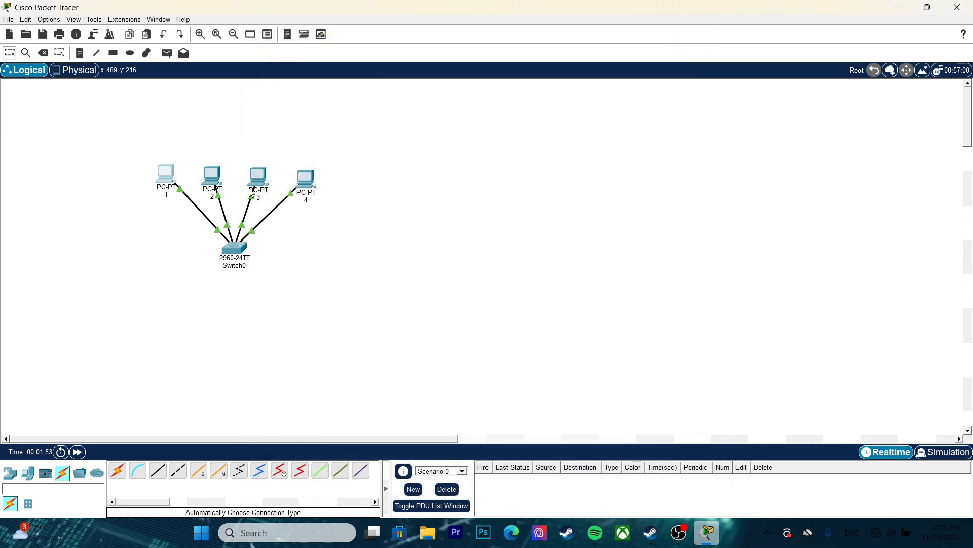
Give PC 2's FastEthernet0 the IPv4 address 192.168.1.2 from the copied prefix, with the default subnet mask.
left_click(207, 176)
left_click(325, 57)
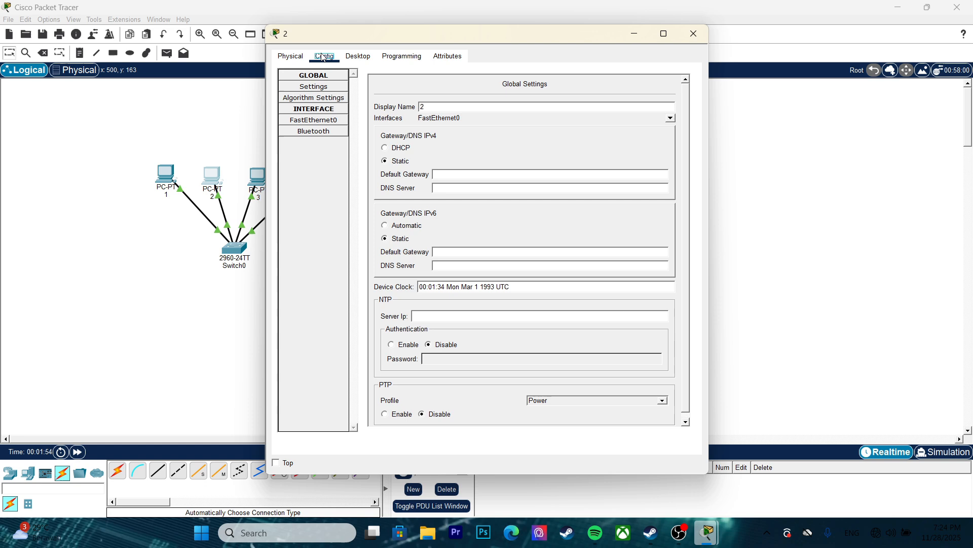
left_click(331, 122)
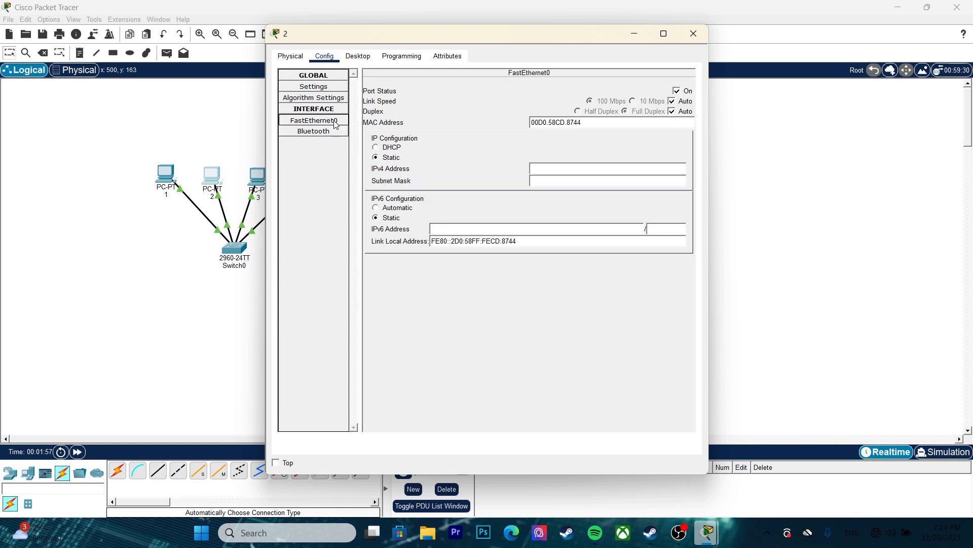
right_click(563, 170)
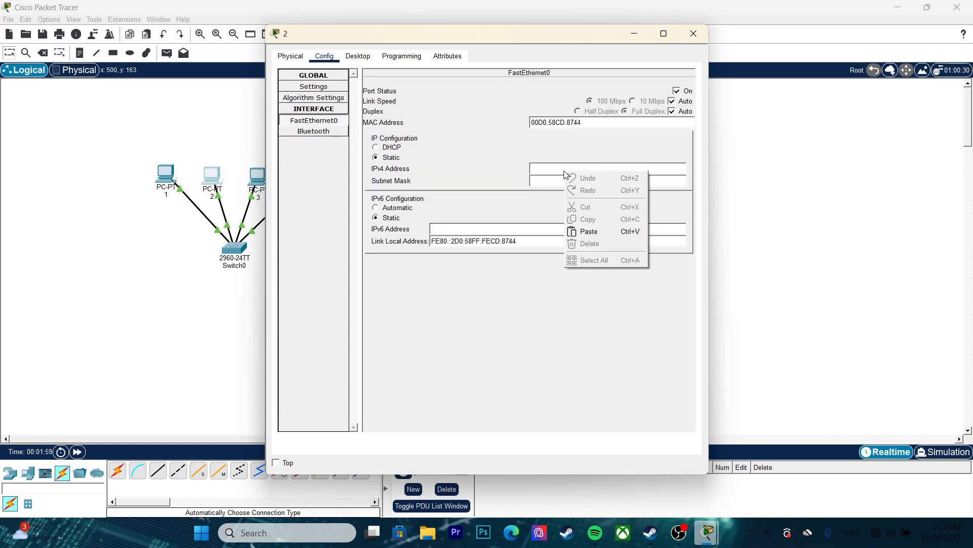
left_click(585, 232)
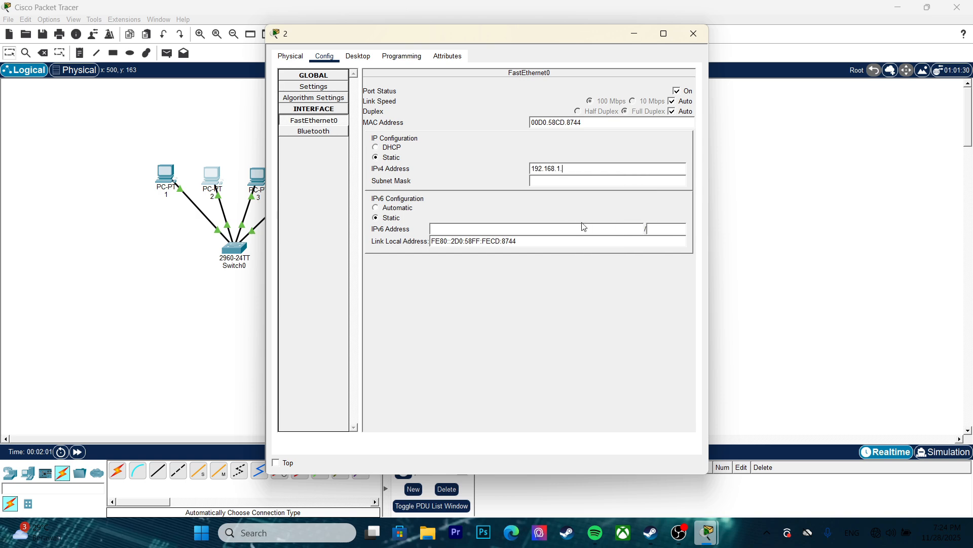
type("2")
left_click(591, 180)
left_click(694, 34)
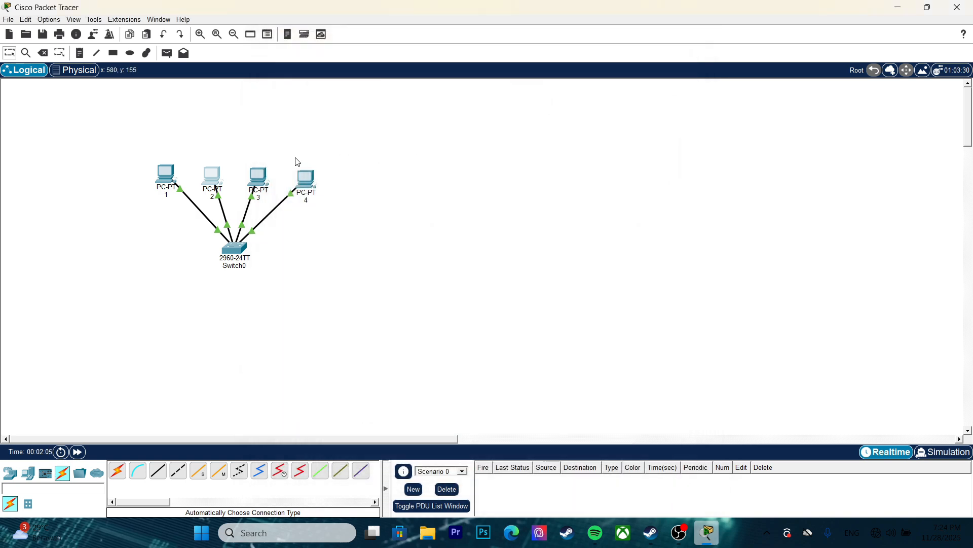
Give PC 3's FastEthernet0 the IPv4 address 192.168.1.3 from the copied prefix, with subnet mask 255.255.255.0.
left_click(267, 177)
left_click(324, 56)
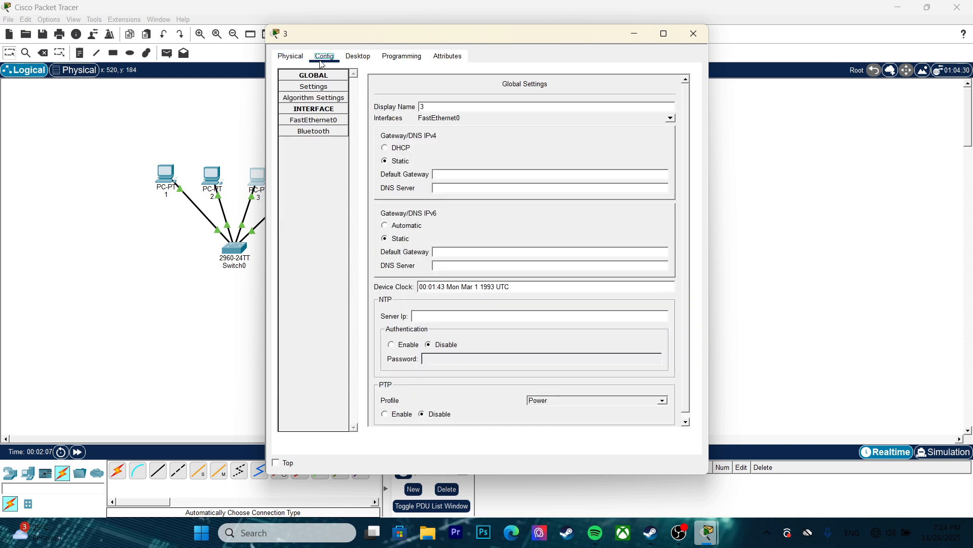
left_click(325, 121)
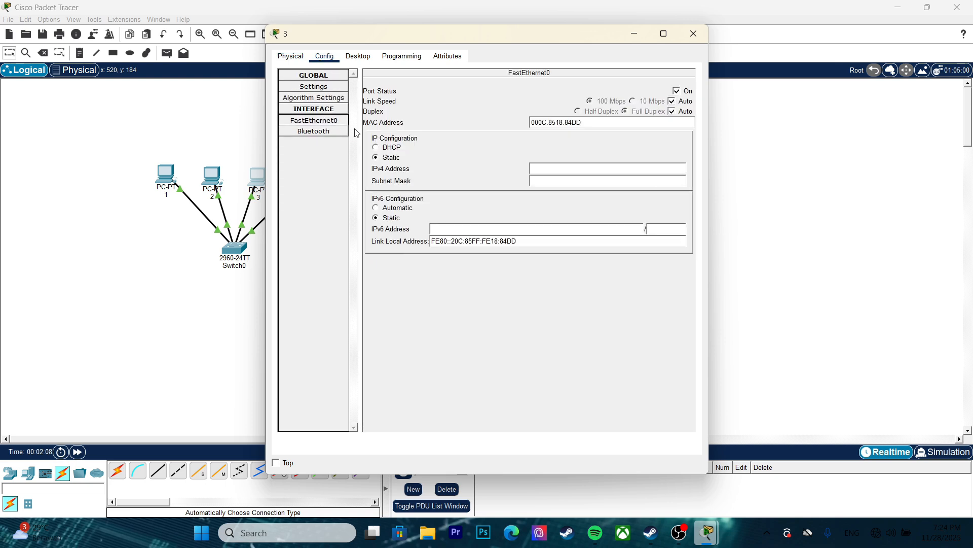
right_click(543, 173)
left_click(579, 231)
type("3")
key("Return")
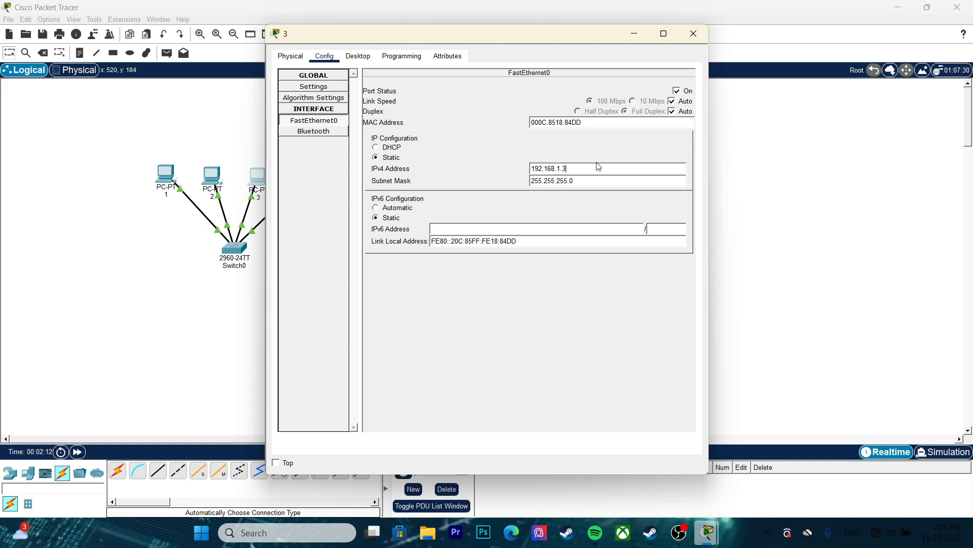
left_click(696, 40)
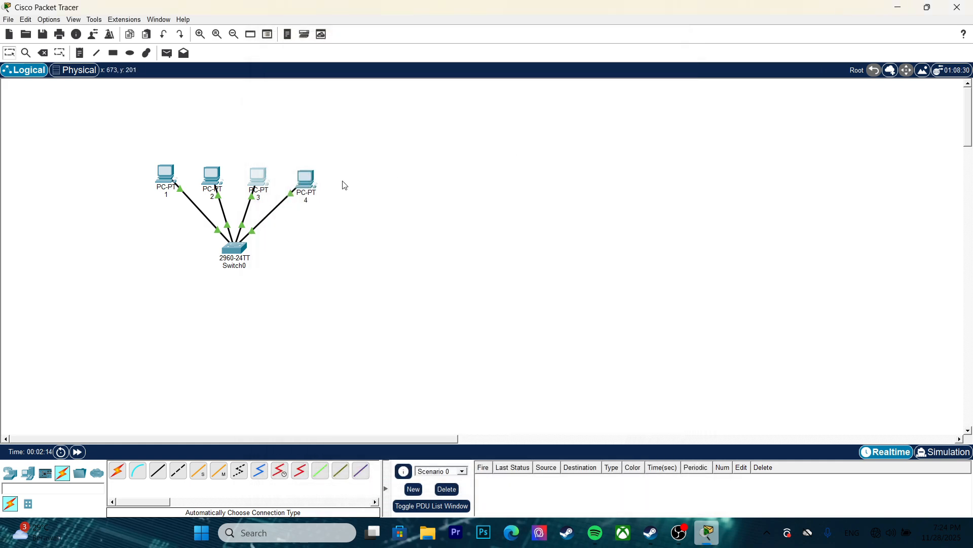
Give PC 4's FastEthernet0 the IPv4 address 192.168.1.4 from the copied prefix, with the default subnet mask, and close its configuration.
left_click(309, 181)
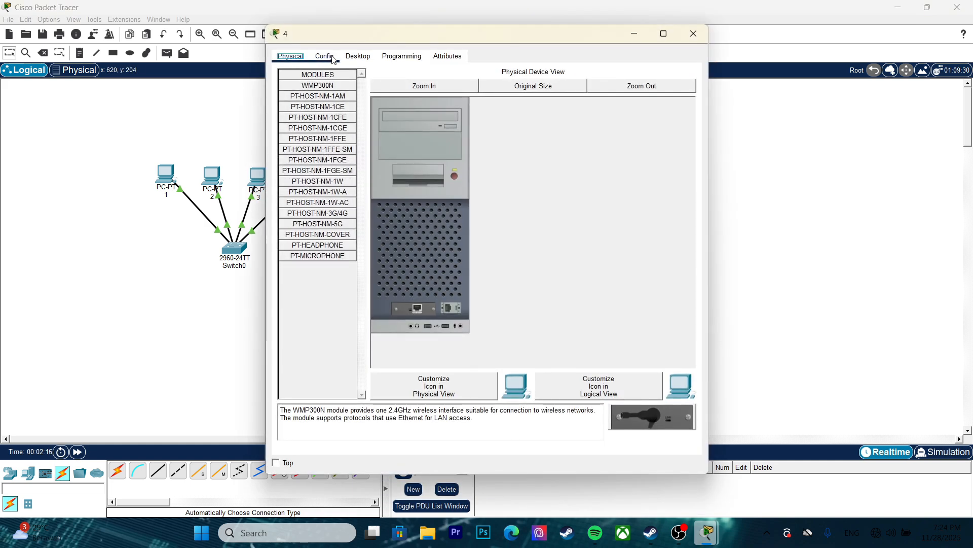
left_click(324, 56)
left_click(338, 126)
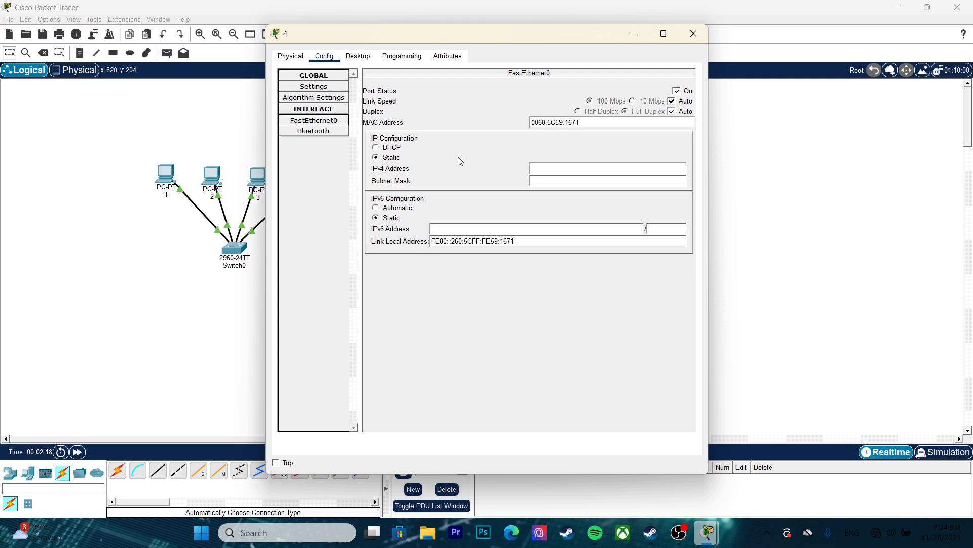
right_click(559, 168)
left_click(588, 226)
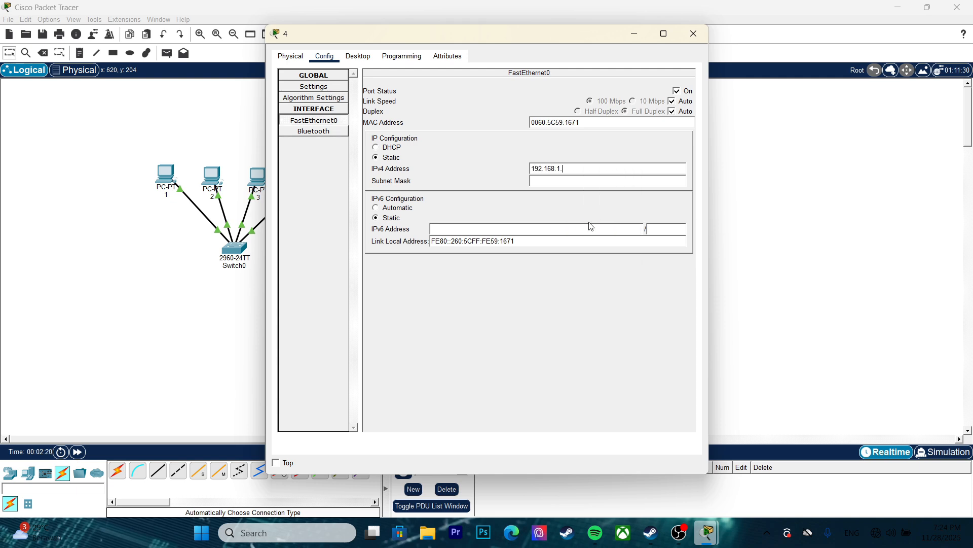
type("4")
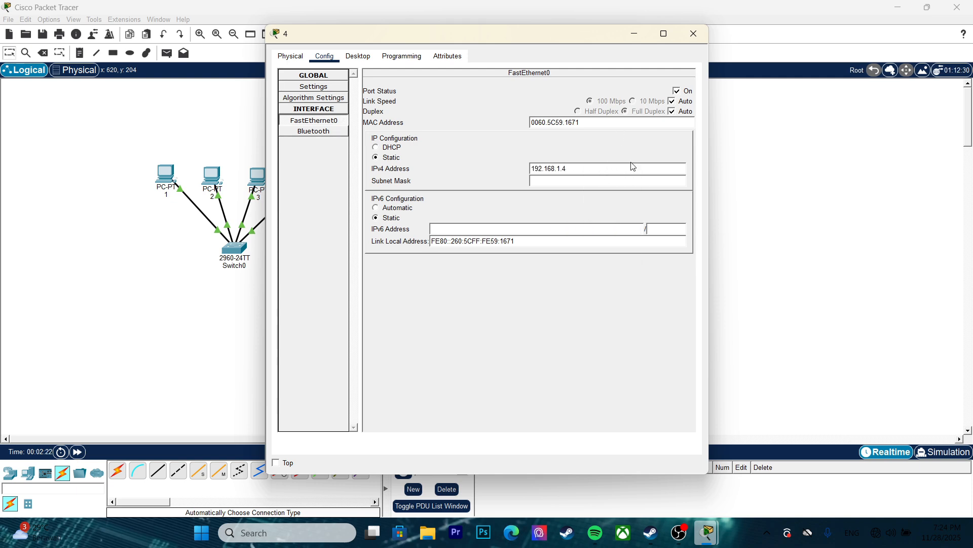
left_click(634, 180)
left_click(694, 34)
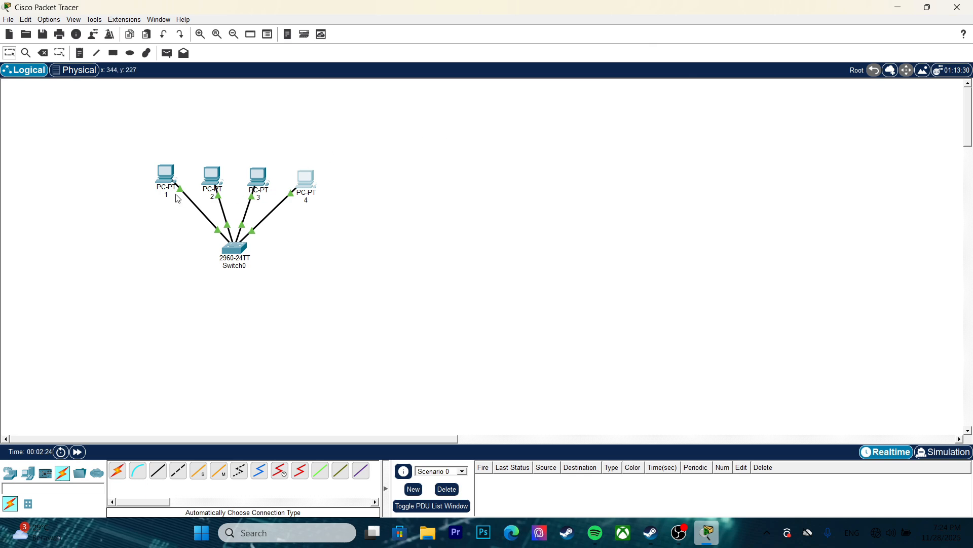
Open PC 1's Command Prompt and ping PC 2 at 192.168.1.2.
left_click(165, 175)
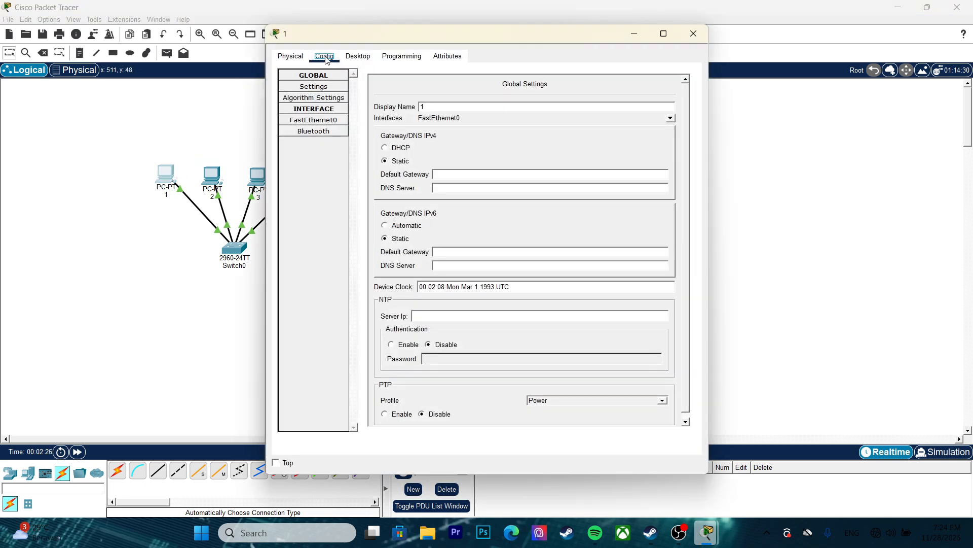
left_click(355, 58)
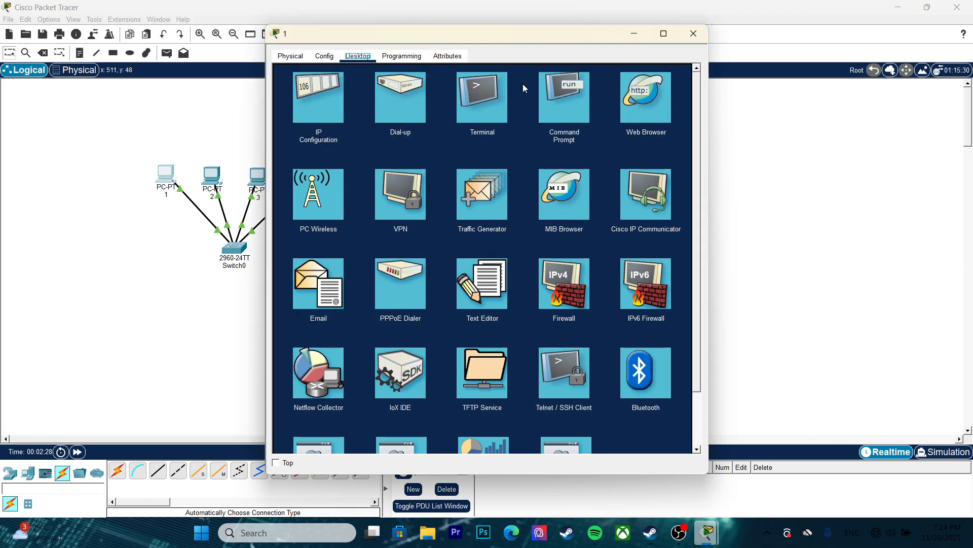
left_click(556, 97)
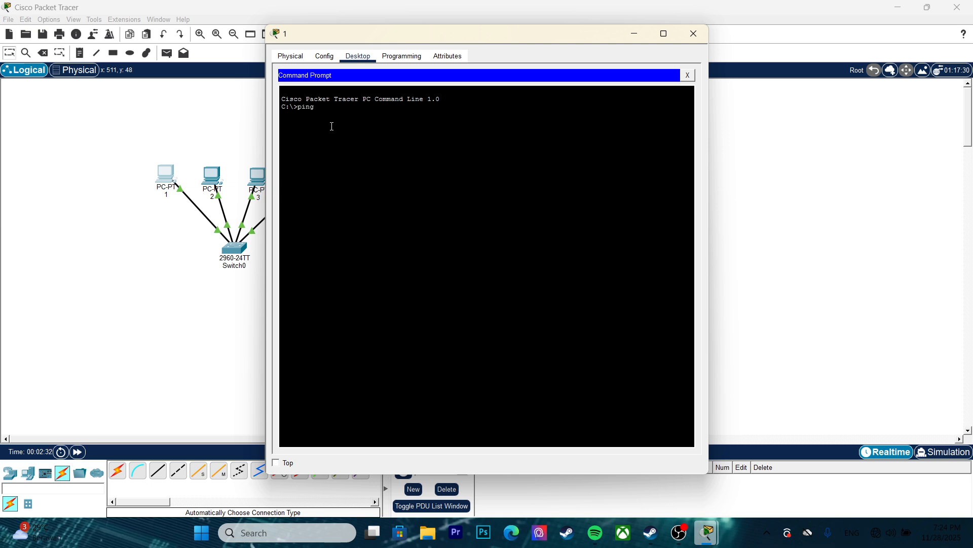
type("ping 192.168.1.2")
key("Return")
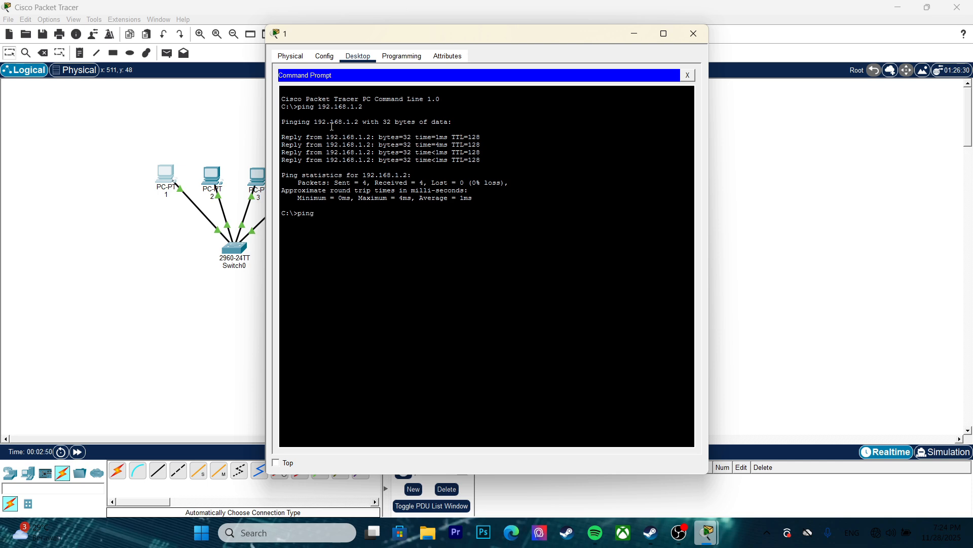
Ping PC 3 at 192.168.1.3 from PC 1.
type("2")
type(".168.1.3")
key("Return")
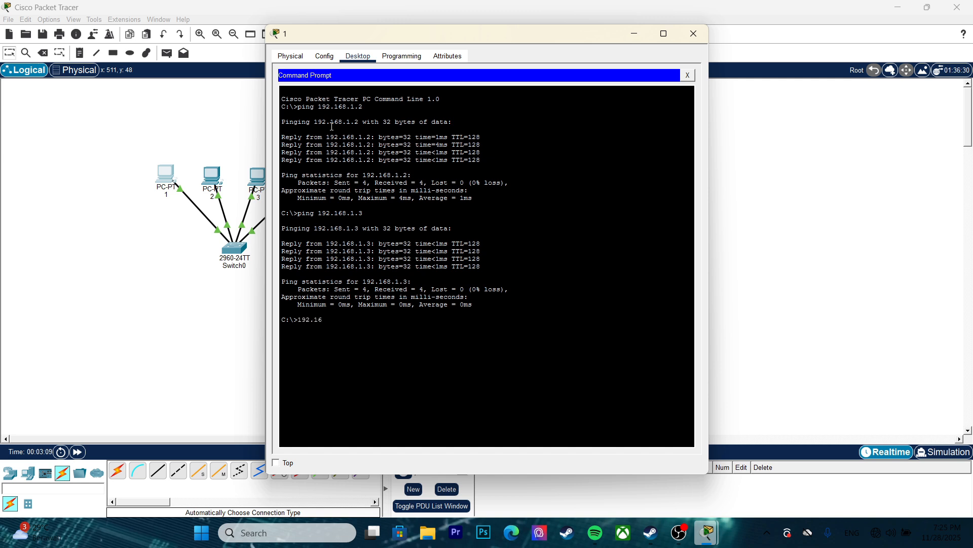
Ping PC 4 at 192.168.1.4 from PC 1 and close PC 1's window.
type(".1.4")
key("Return")
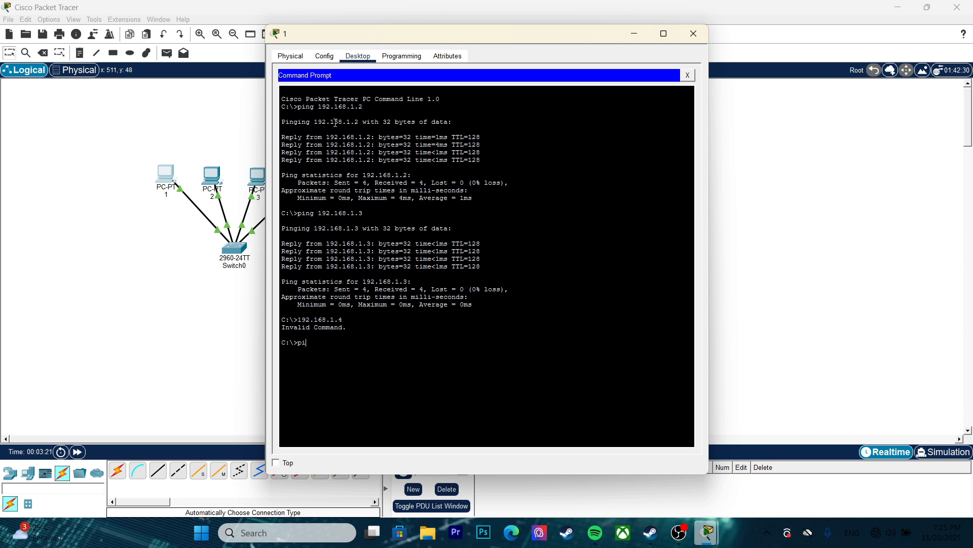
type("ping 192.168.1.4")
key("Return")
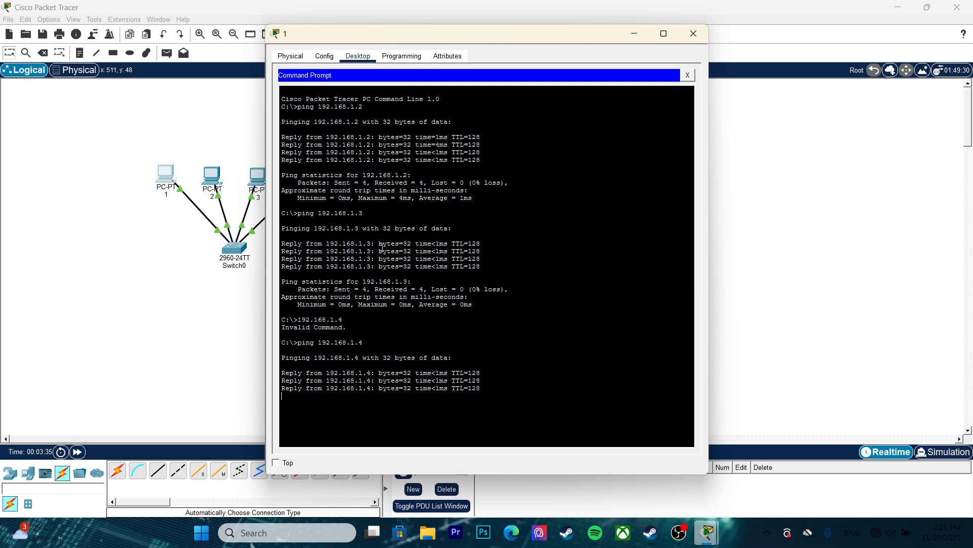
left_click(696, 32)
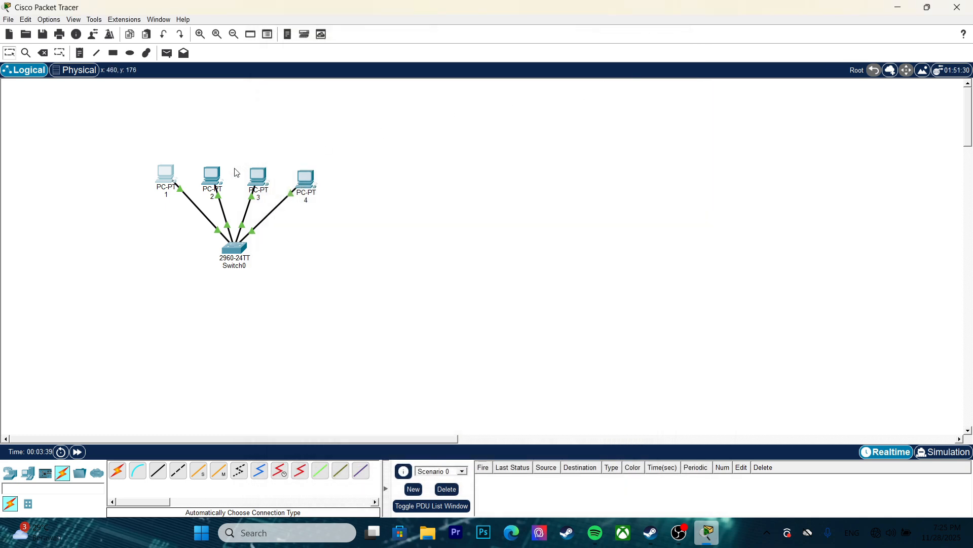
left_click(215, 183)
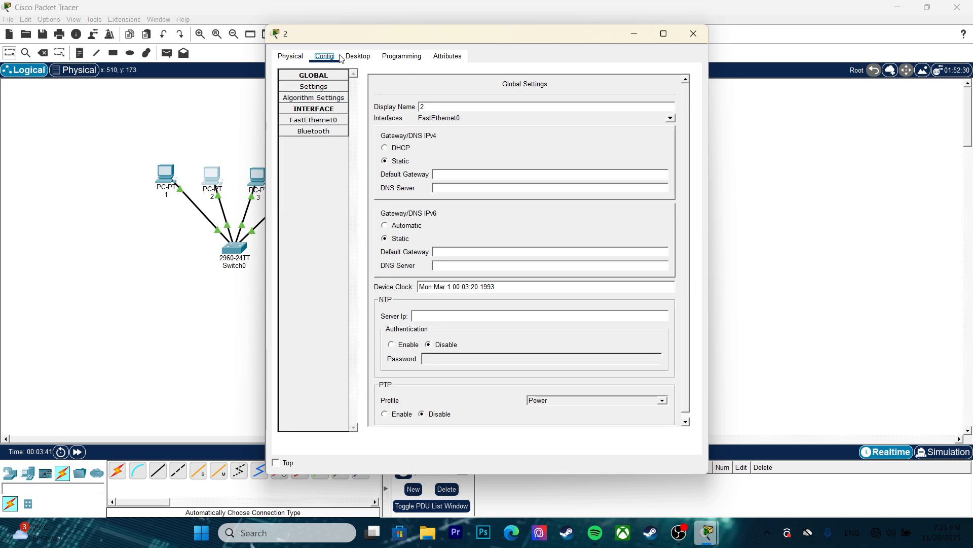
left_click(690, 35)
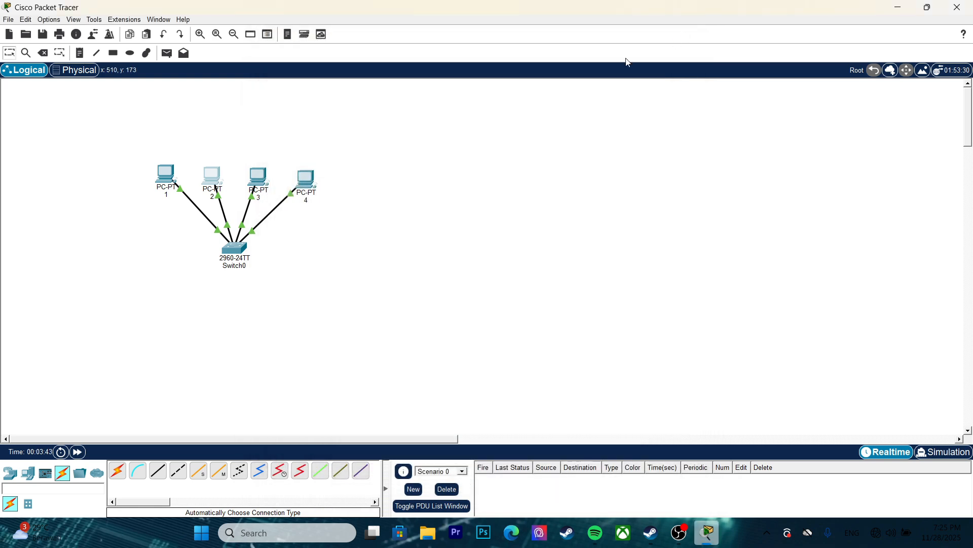
Place a Server-PT end device below and to the right of the switch and rename it HTTP Server.
left_click(32, 479)
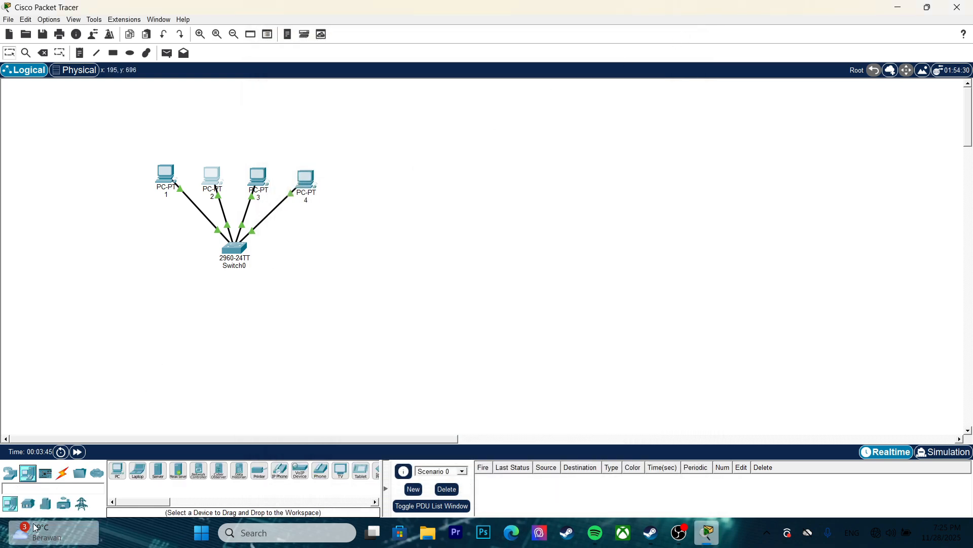
left_click(724, 107)
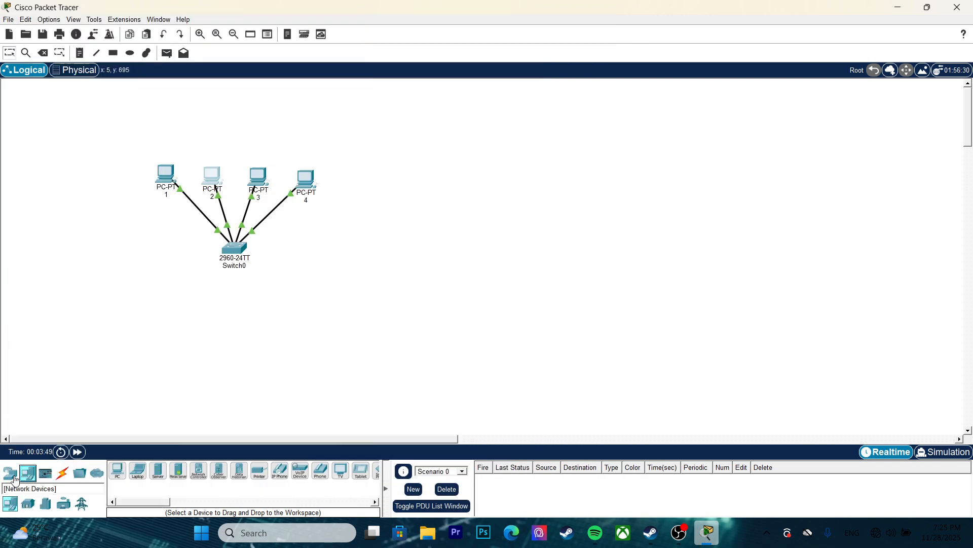
left_click_drag(158, 470, 182, 444)
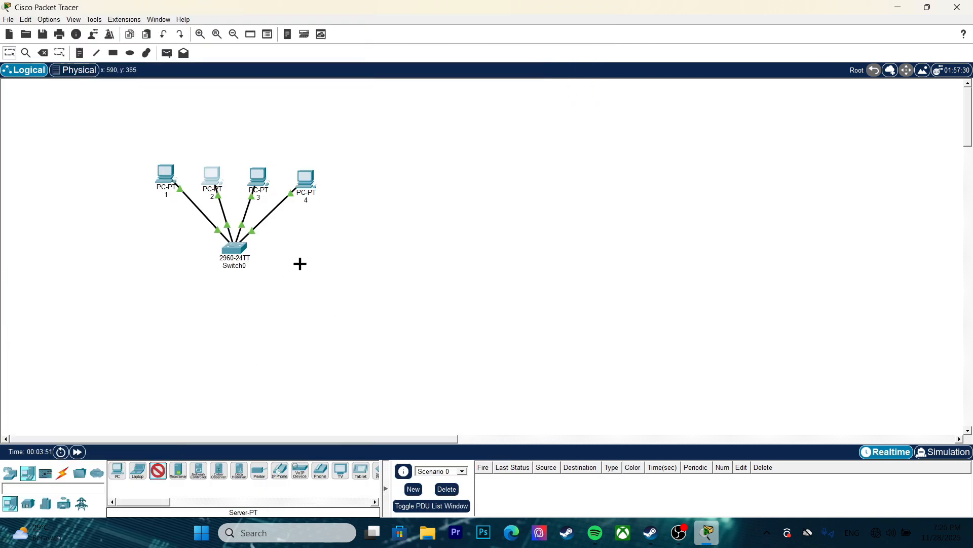
left_click(303, 283)
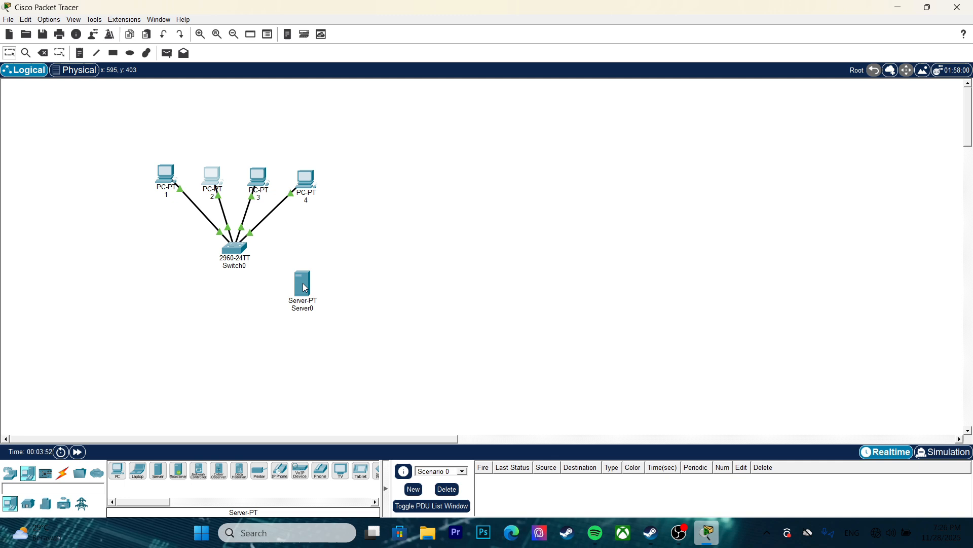
left_click(304, 308)
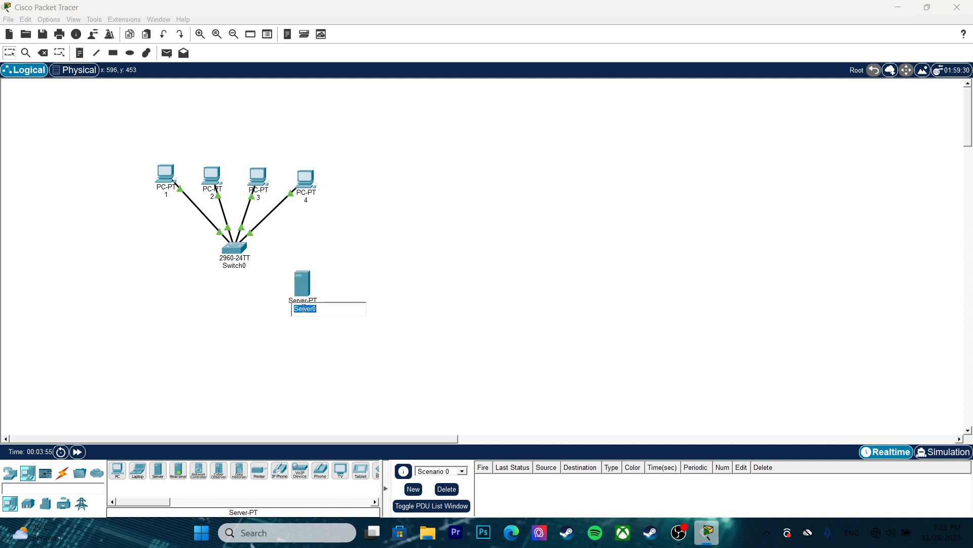
type("HTTP")
key("Return")
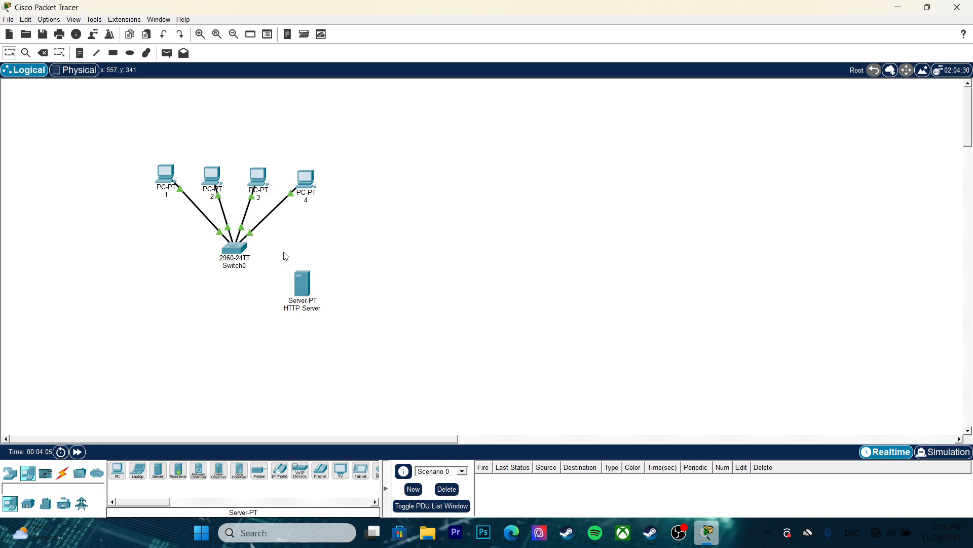
Connect the HTTP Server to the 2960 switch with an automatically chosen connection type.
left_click(62, 472)
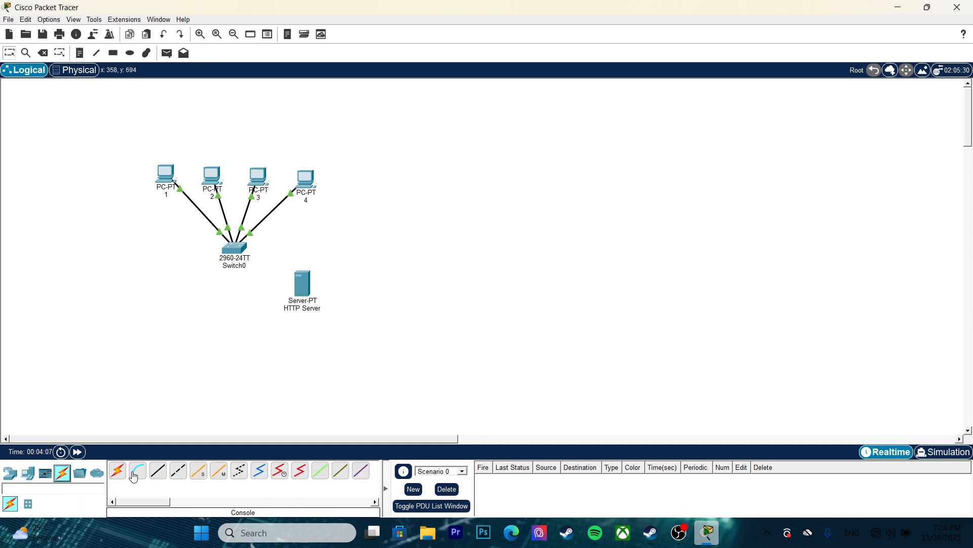
left_click(158, 470)
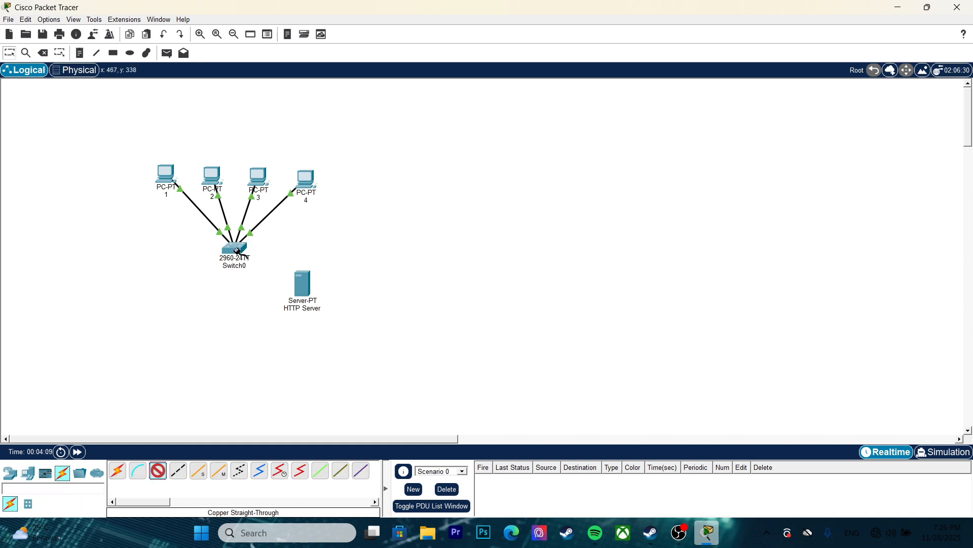
left_click(117, 470)
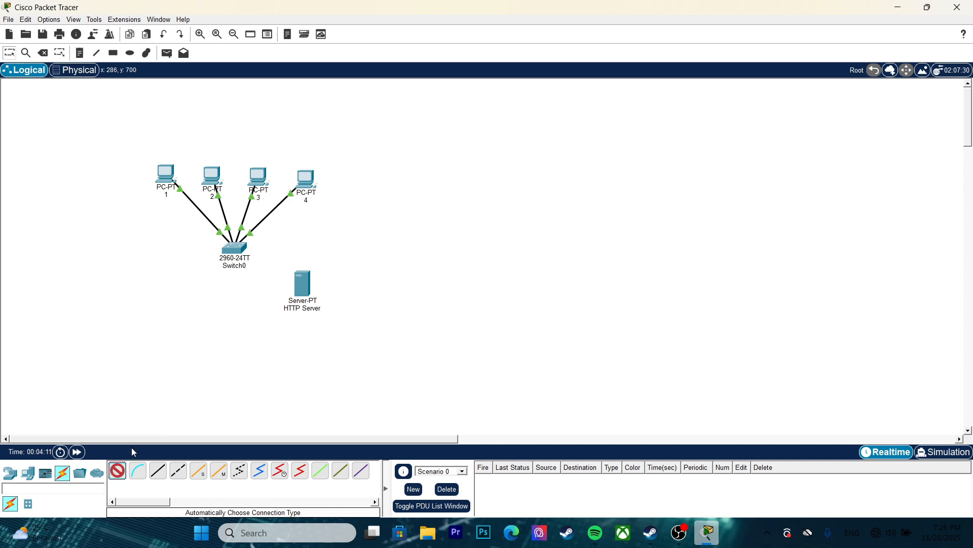
left_click(306, 288)
left_click(237, 250)
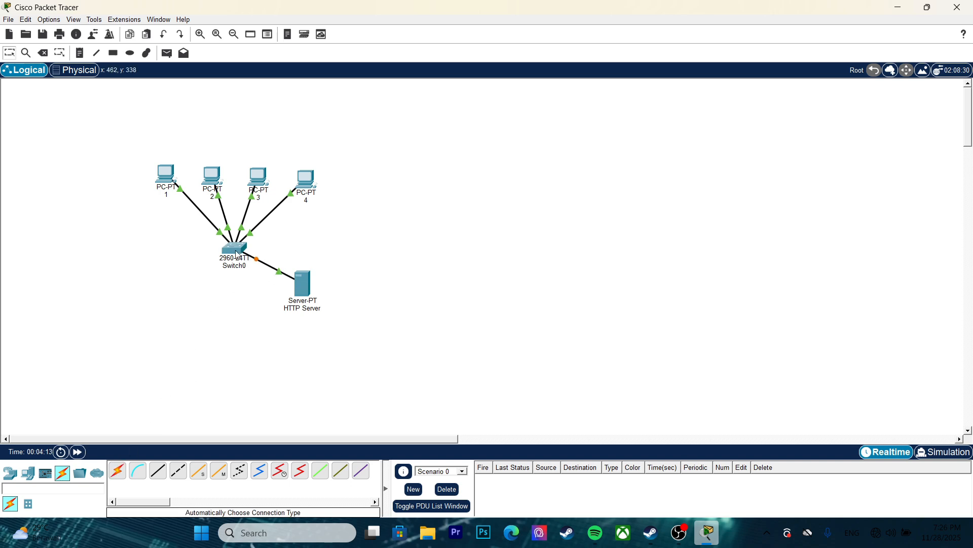
Give the HTTP Server's FastEthernet0 the IPv4 address 192.168.1.11 from the copied prefix, with the default subnet mask.
left_click(301, 280)
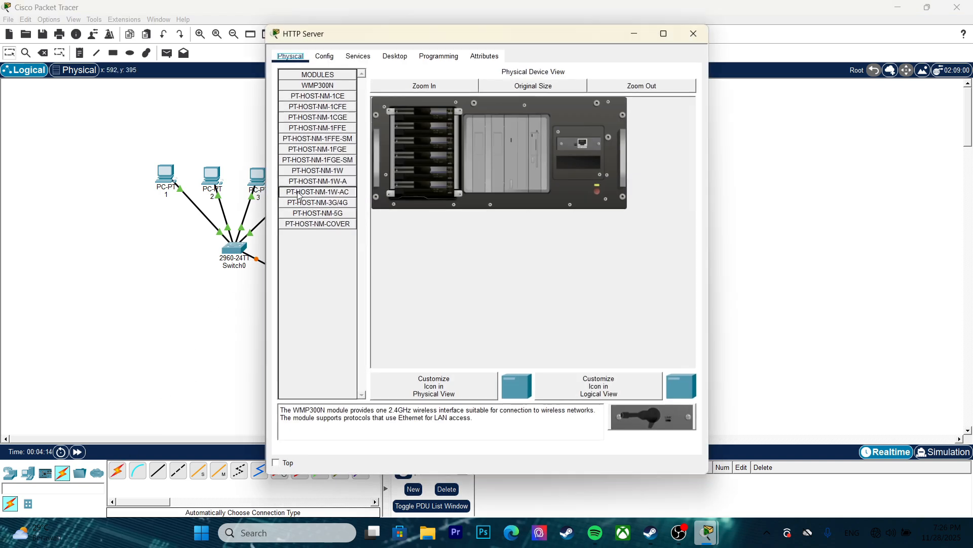
left_click(325, 56)
left_click(329, 120)
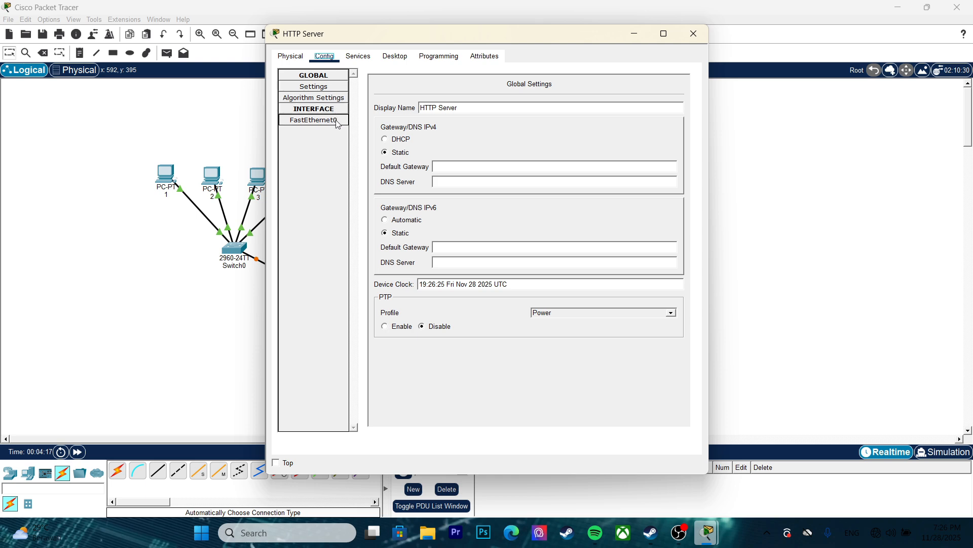
left_click(558, 170)
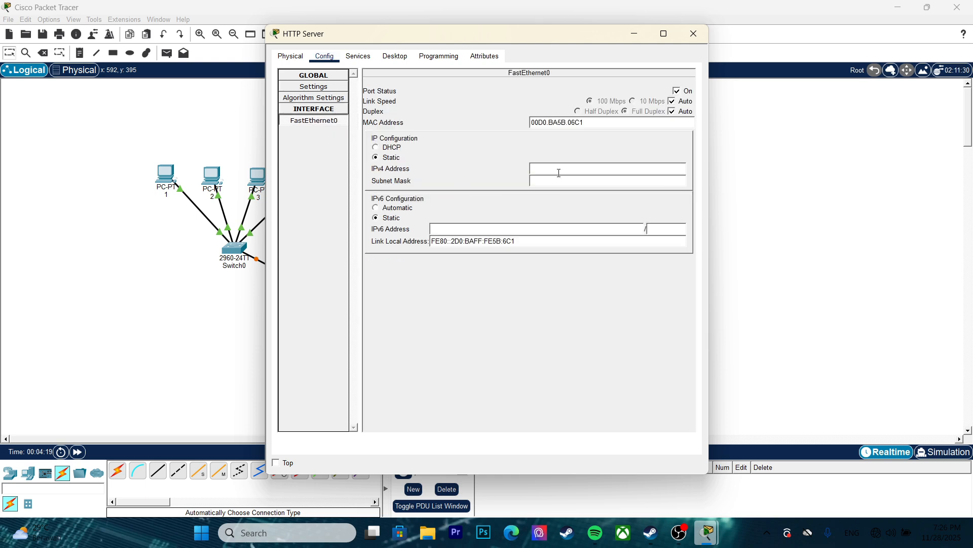
right_click(559, 172)
left_click(591, 230)
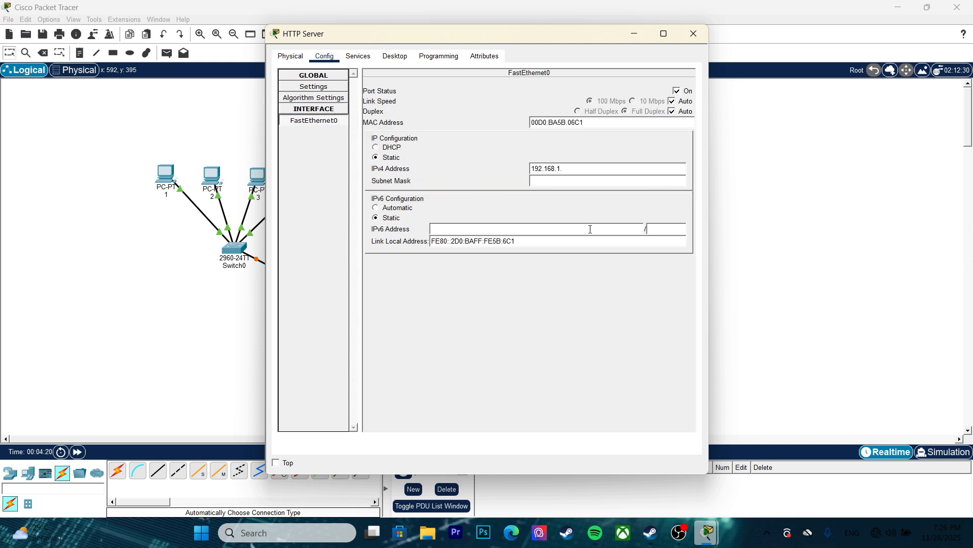
type("11")
key("Tab")
Open index.html in the server's HTTP service for editing and replace the welcome text after the hr tag with "Test Sukses".
left_click(358, 55)
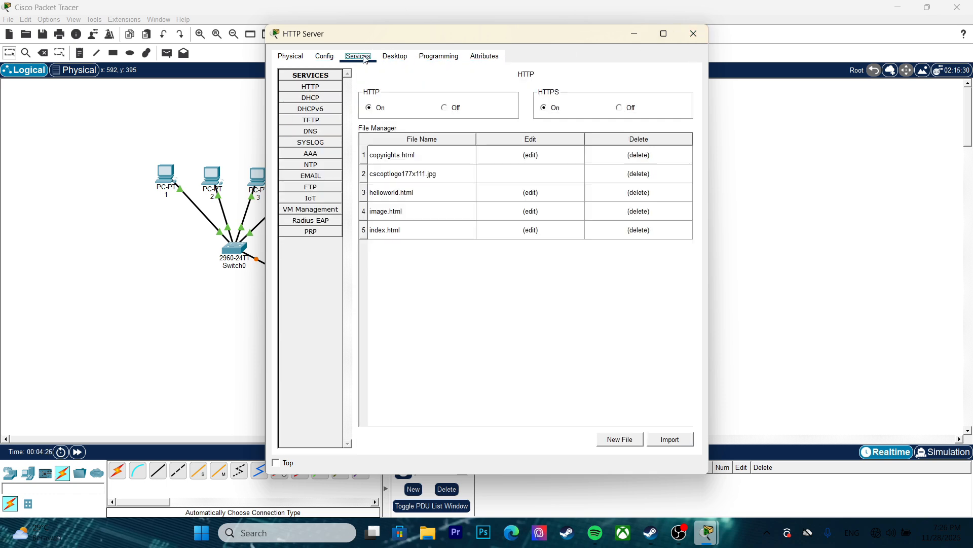
left_click(531, 230)
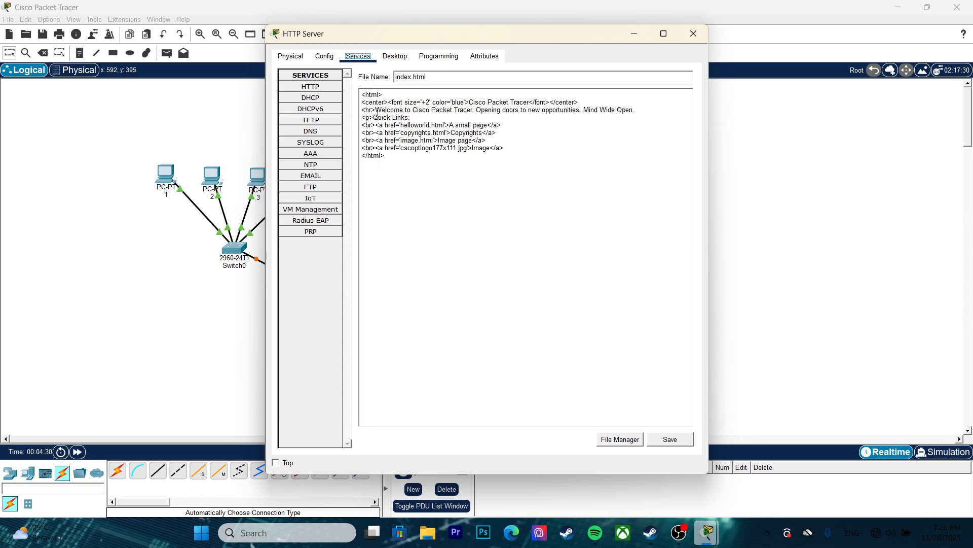
left_click_drag(376, 111, 637, 109)
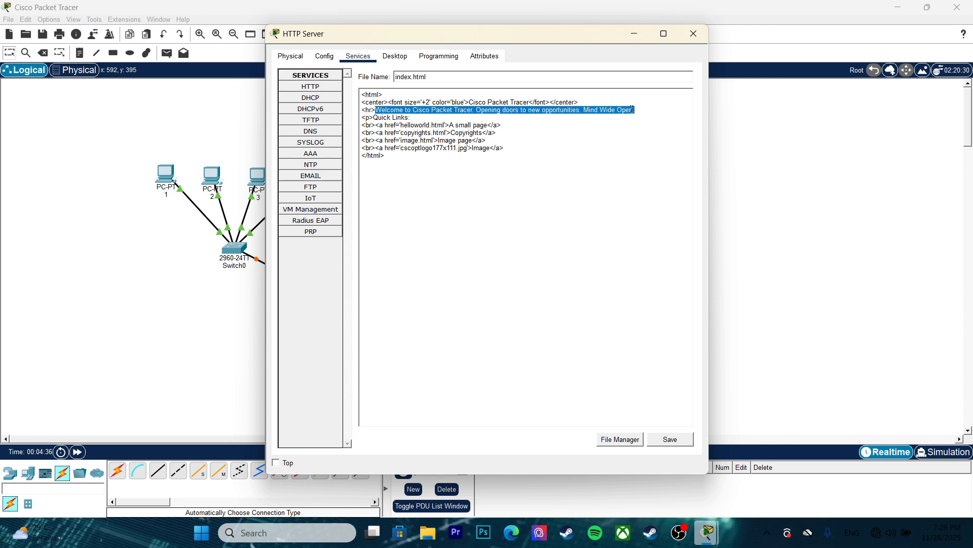
type("Test S")
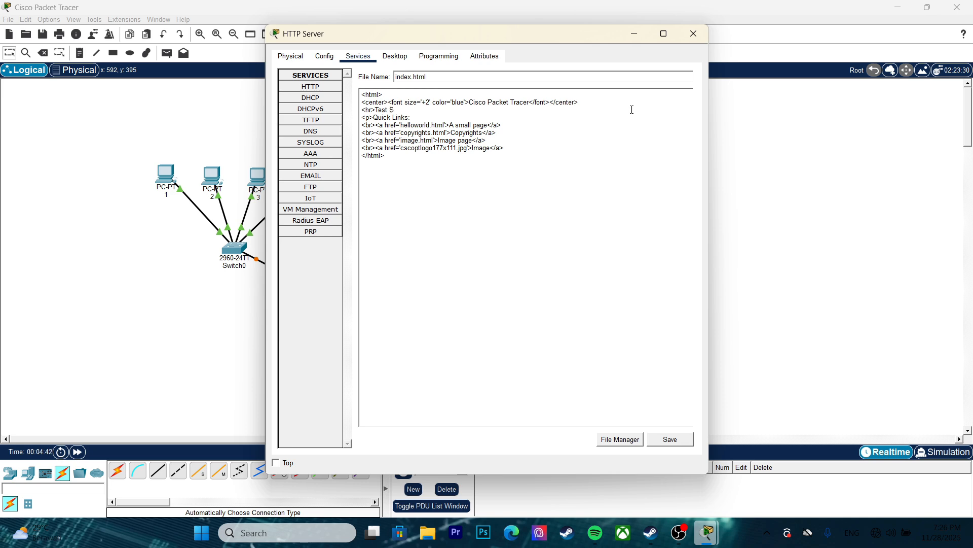
type("ukses")
Replace the centered blue heading text in the server's index.html with the page author's nickname.
left_click_drag(530, 103, 529, 103)
left_click(529, 107)
left_click_drag(528, 104, 472, 105)
left_click(529, 102)
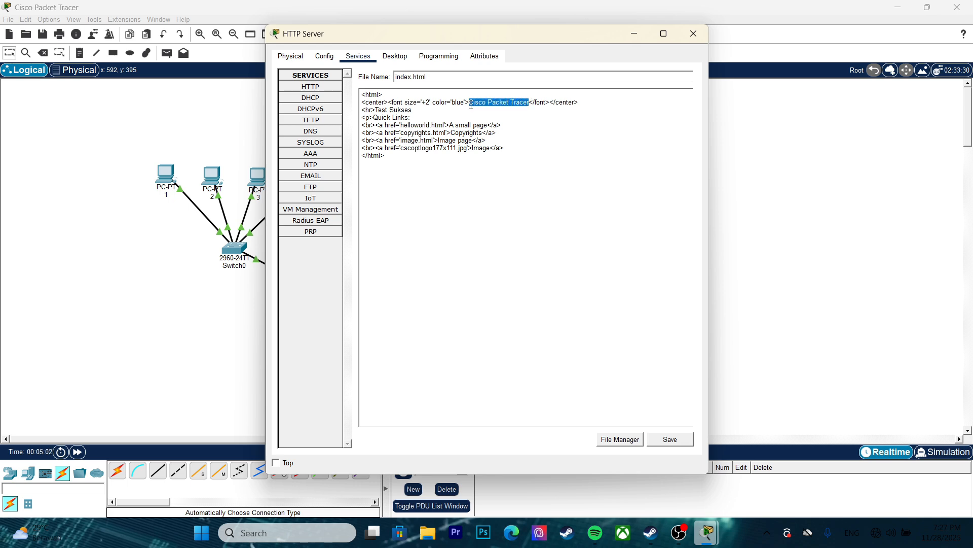
type("B")
type("agas")
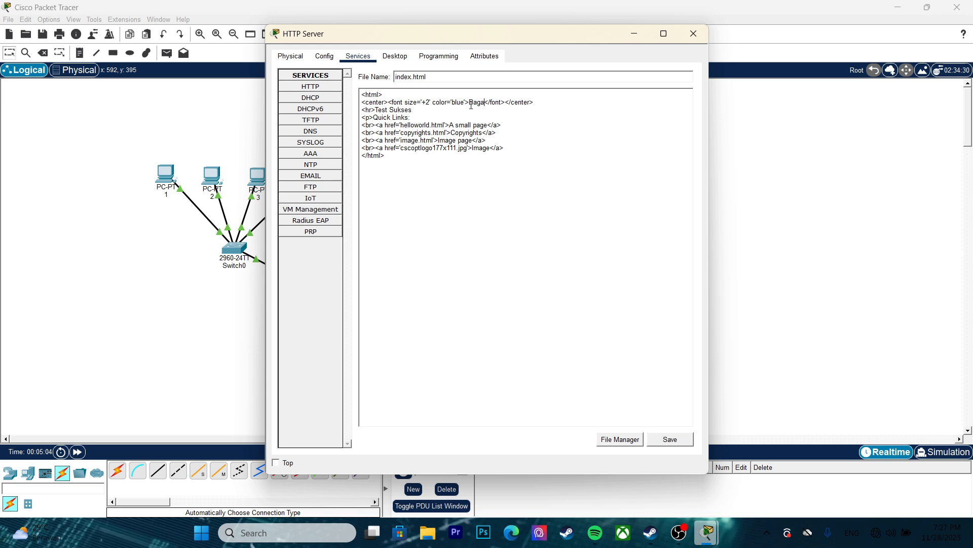
type("Zz")
Save index.html, overwriting the existing file, and close the HTTP Server's settings.
left_click(670, 441)
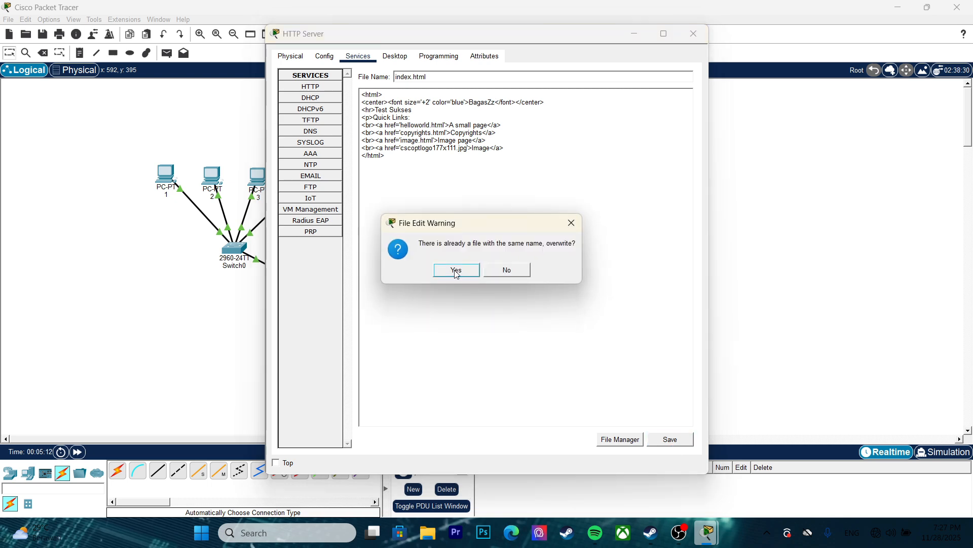
left_click(455, 270)
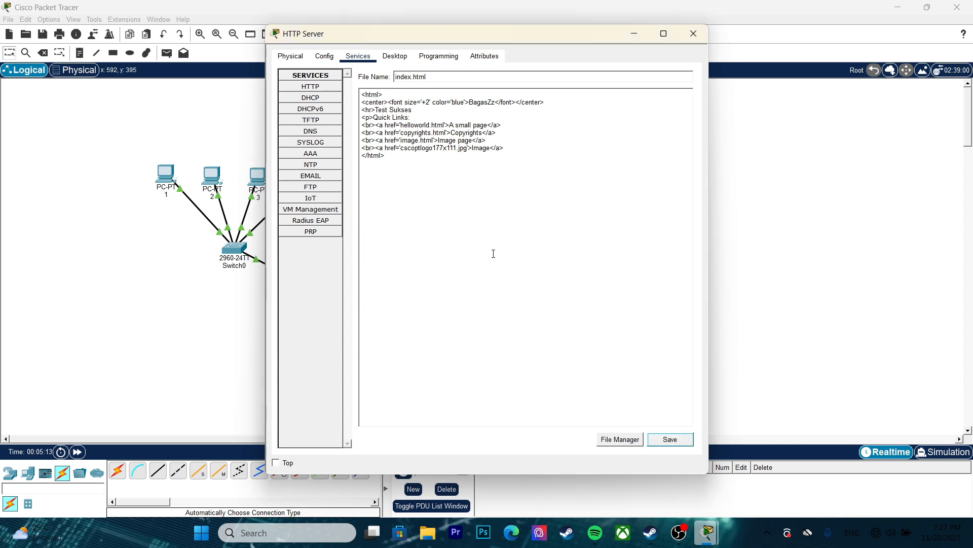
left_click(694, 33)
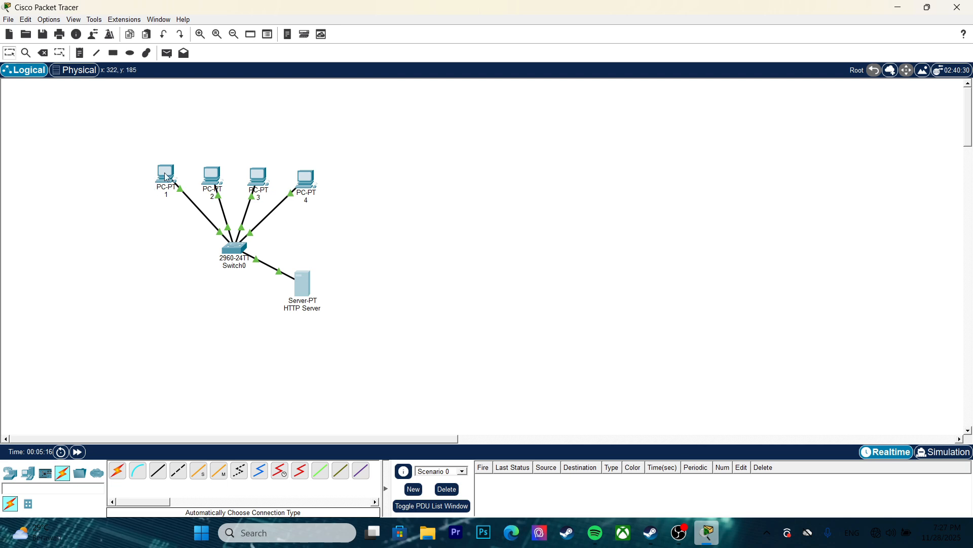
Load the server's page at 192.168.1.11 in PC 1's web browser to check it, and close the PC.
left_click(167, 177)
left_click(634, 102)
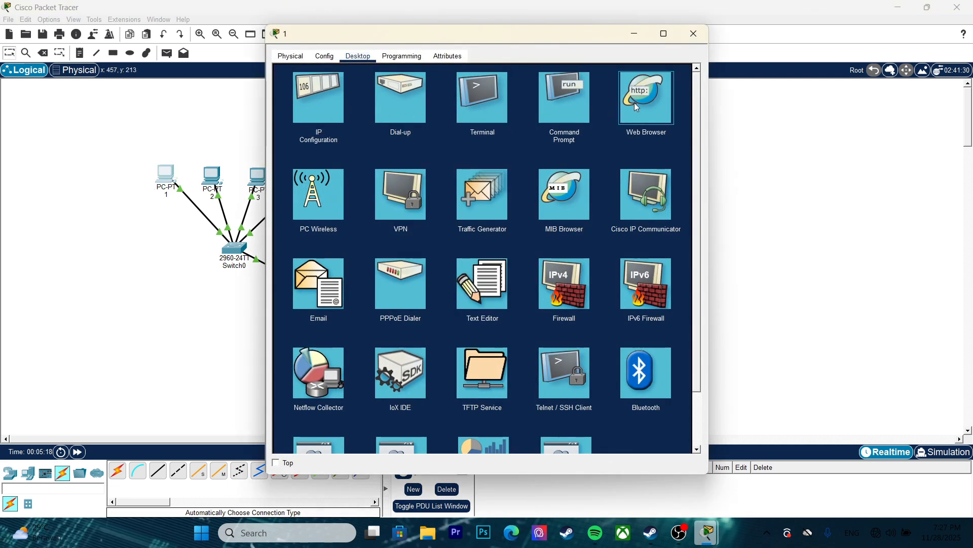
left_click(636, 104)
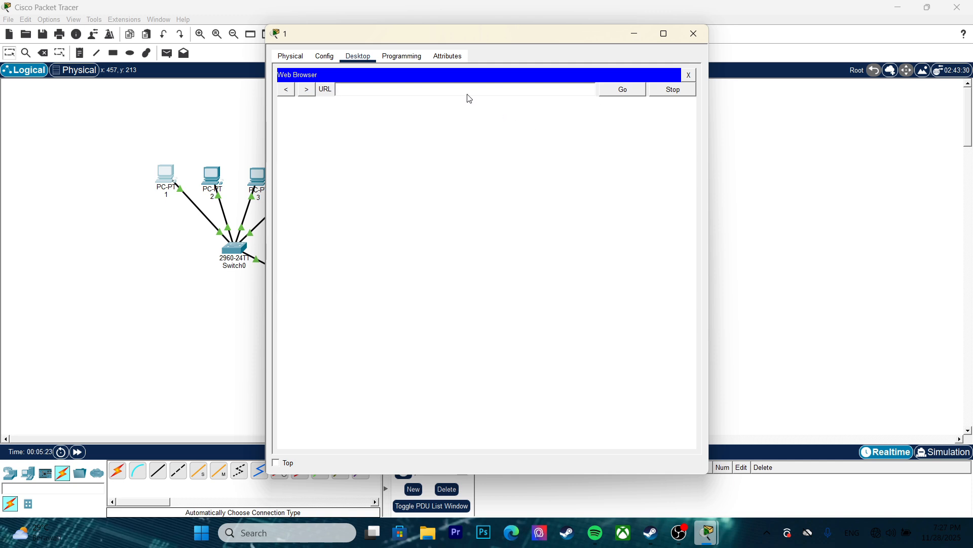
type("192.168.1.11")
key("Return")
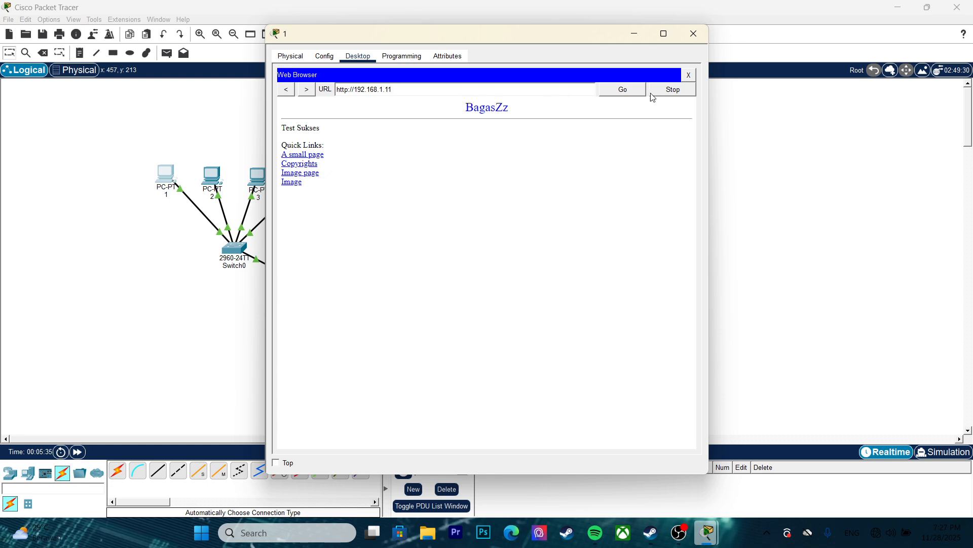
left_click(694, 34)
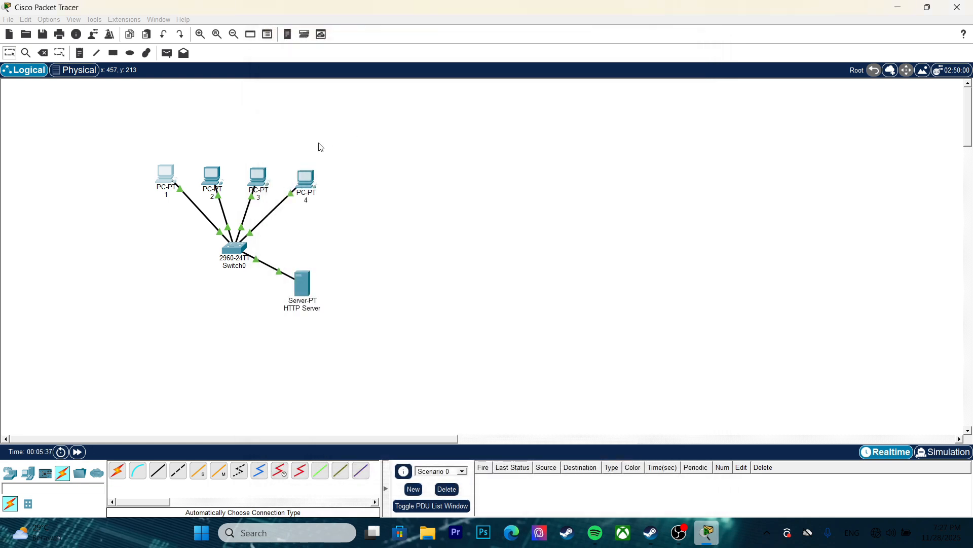
Open 192.168.1.11 in PC 2's web browser to test access to the HTTP server, and close the PC.
left_click(219, 173)
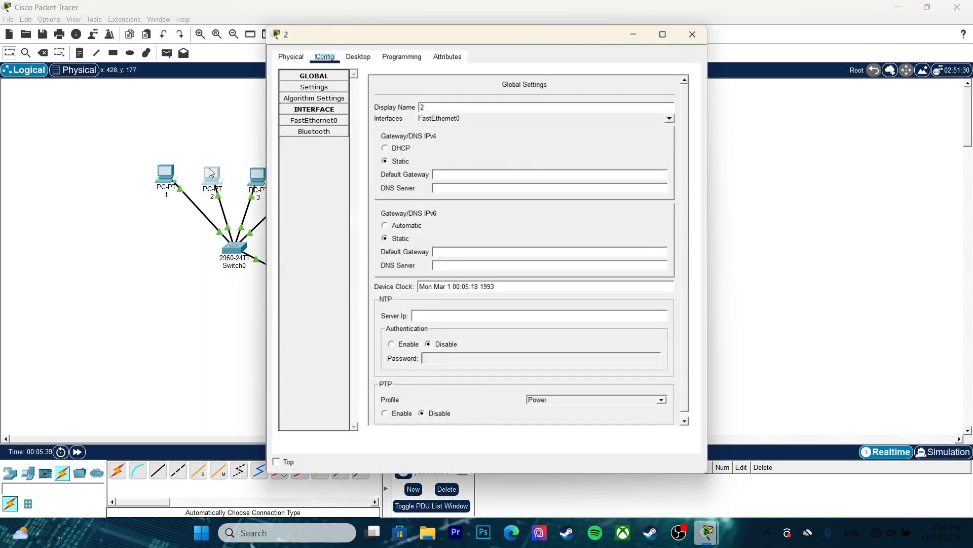
left_click(362, 57)
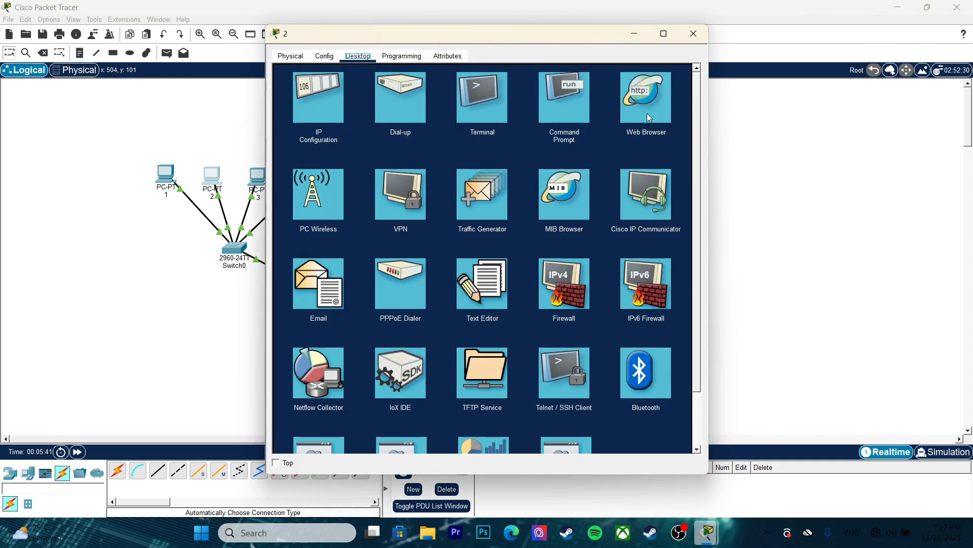
left_click(646, 97)
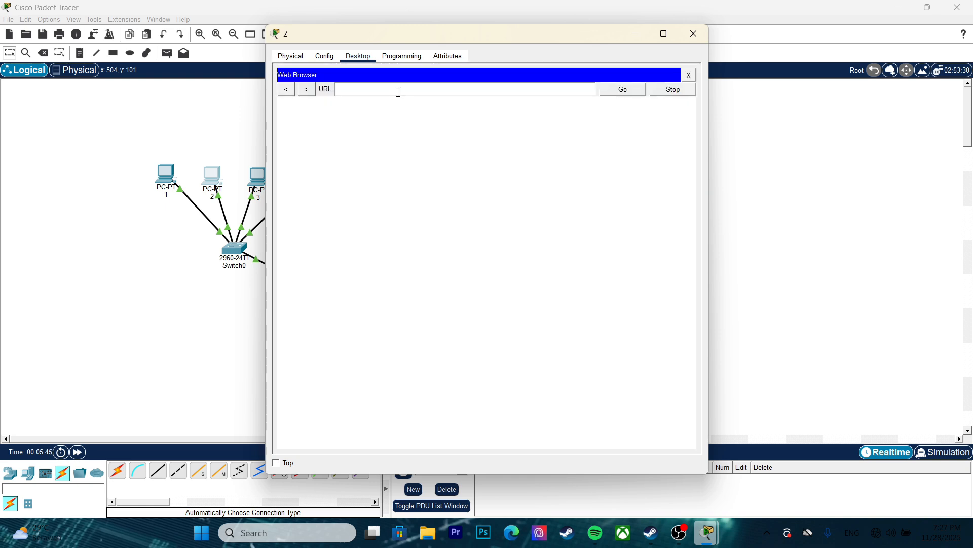
right_click(386, 88)
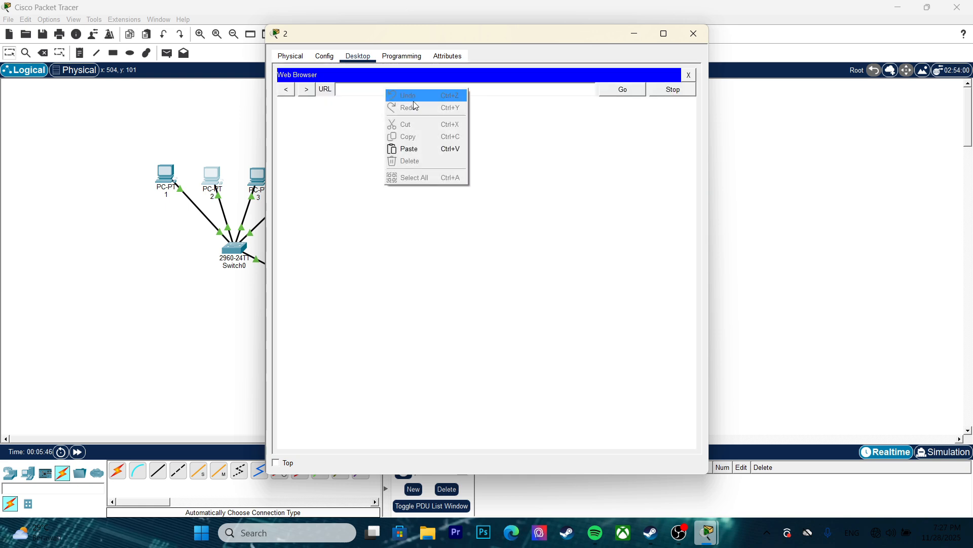
left_click(432, 145)
type("11")
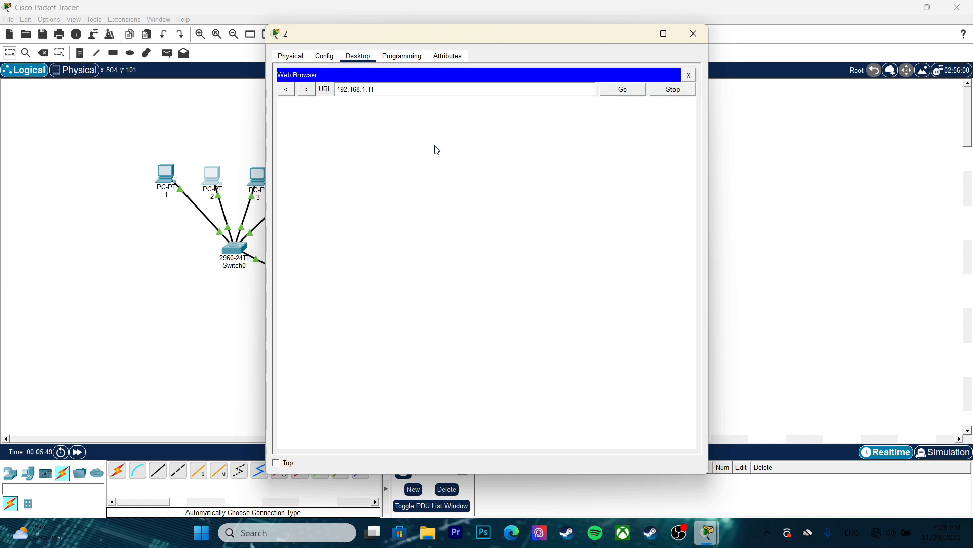
key("Return")
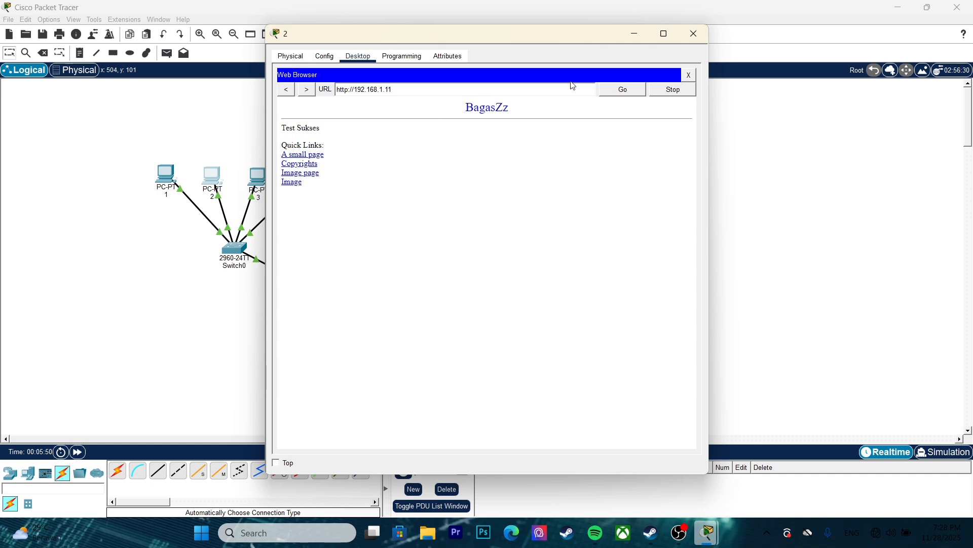
left_click(694, 34)
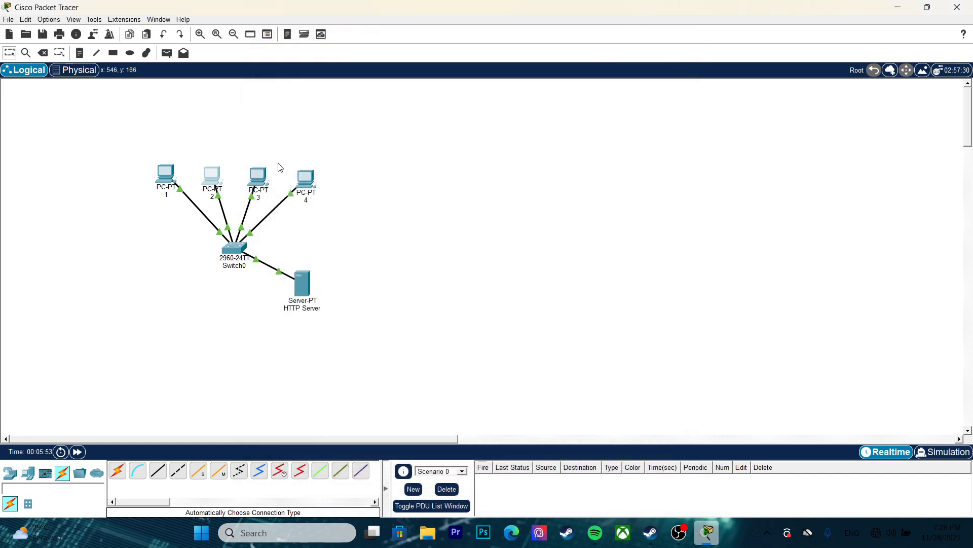
Browse to 192.168.1.11 from PC 3, examine the text below the page's heading, and close the PC.
left_click(259, 175)
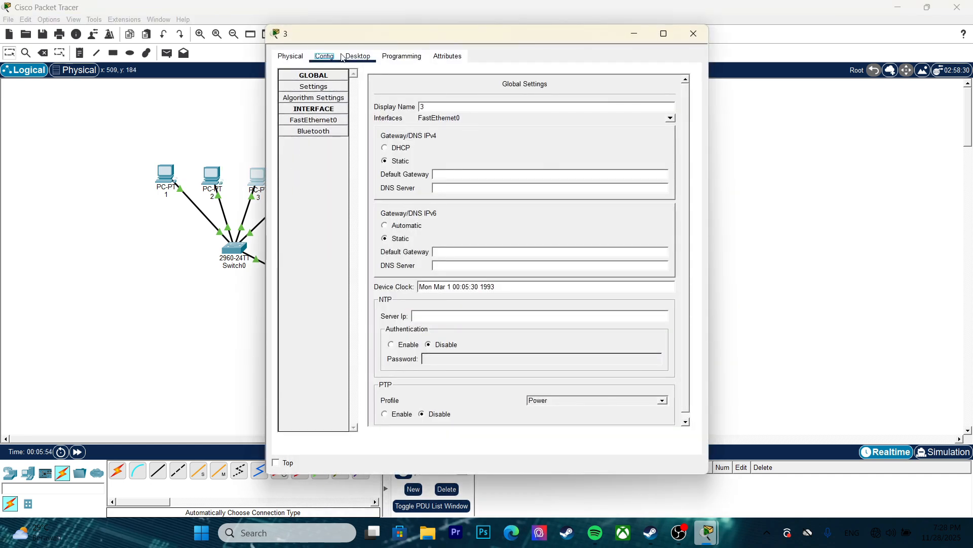
left_click(358, 56)
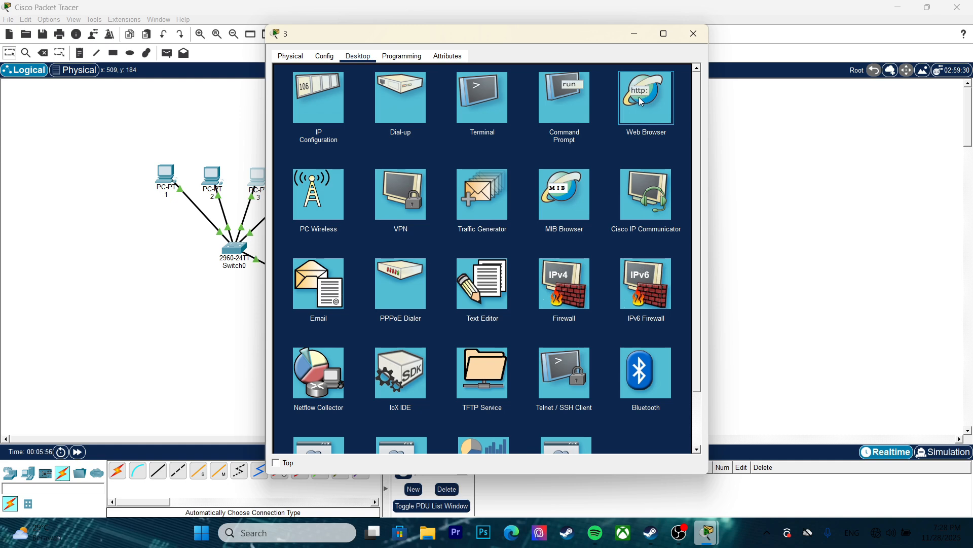
left_click(616, 130)
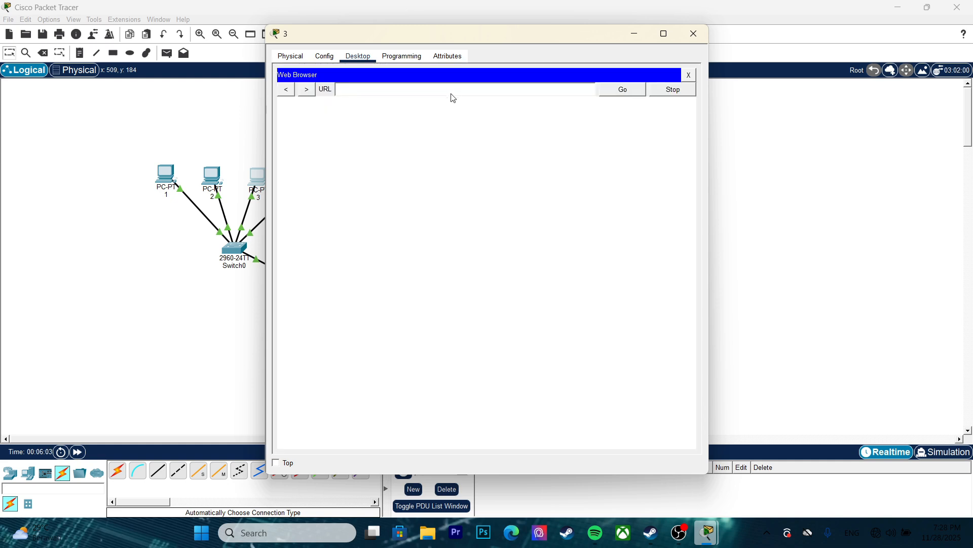
type("192.168.1.11")
key("Return")
left_click_drag(281, 127, 330, 130)
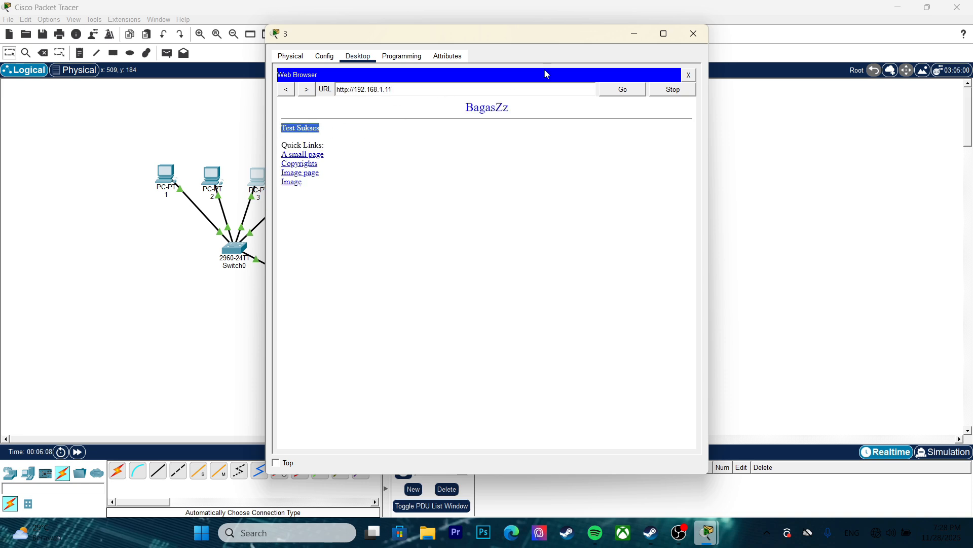
left_click(694, 33)
left_click(305, 179)
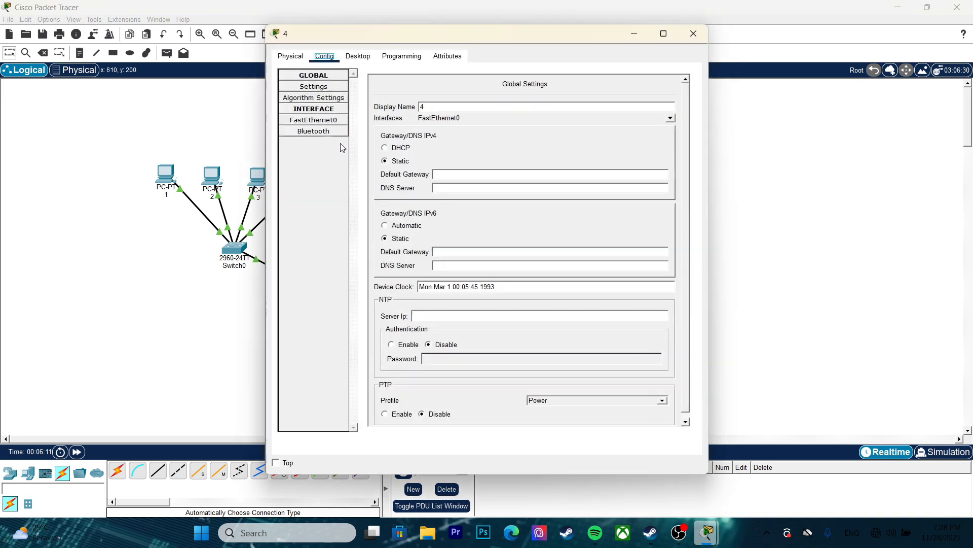
left_click(358, 56)
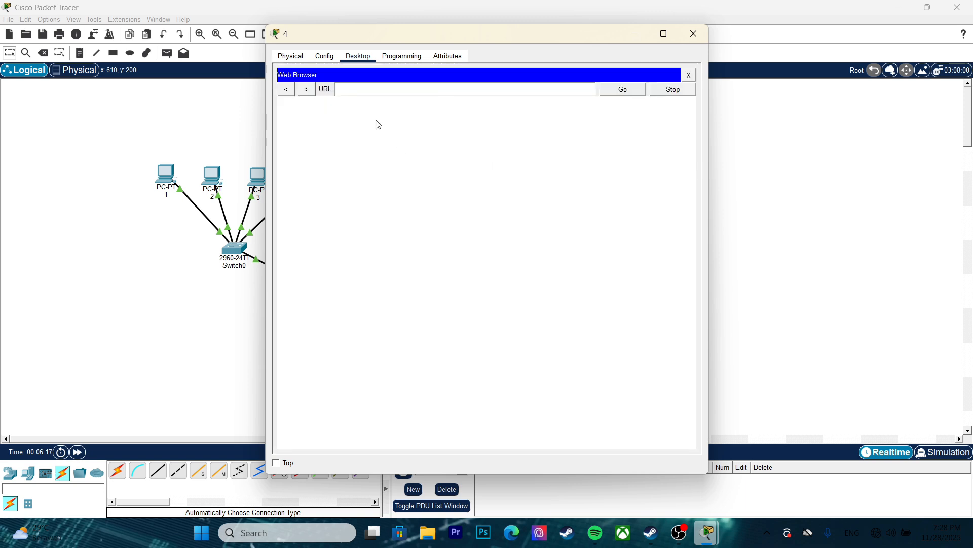
left_click(391, 89)
type("http://192.168.1.11")
key("Return")
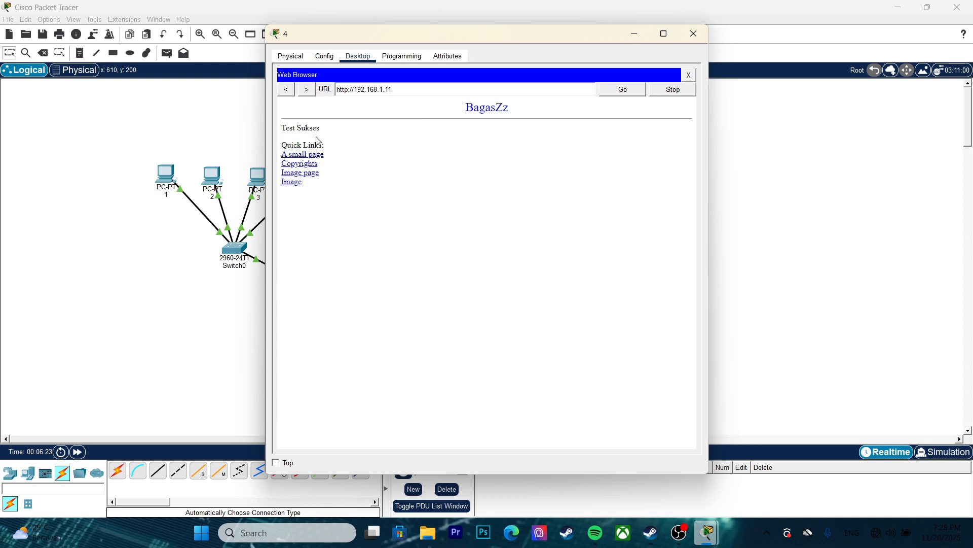
left_click_drag(285, 128, 332, 128)
left_click(332, 128)
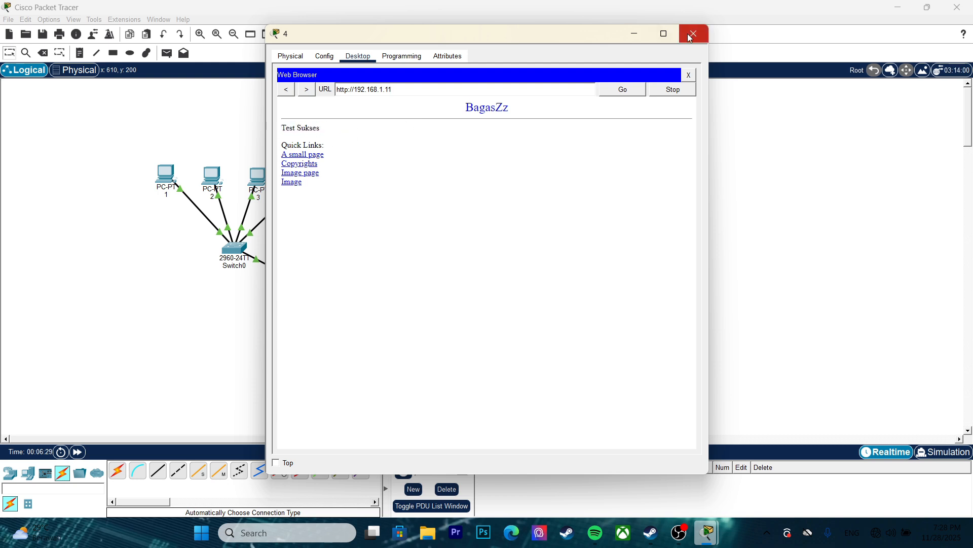
left_click(693, 34)
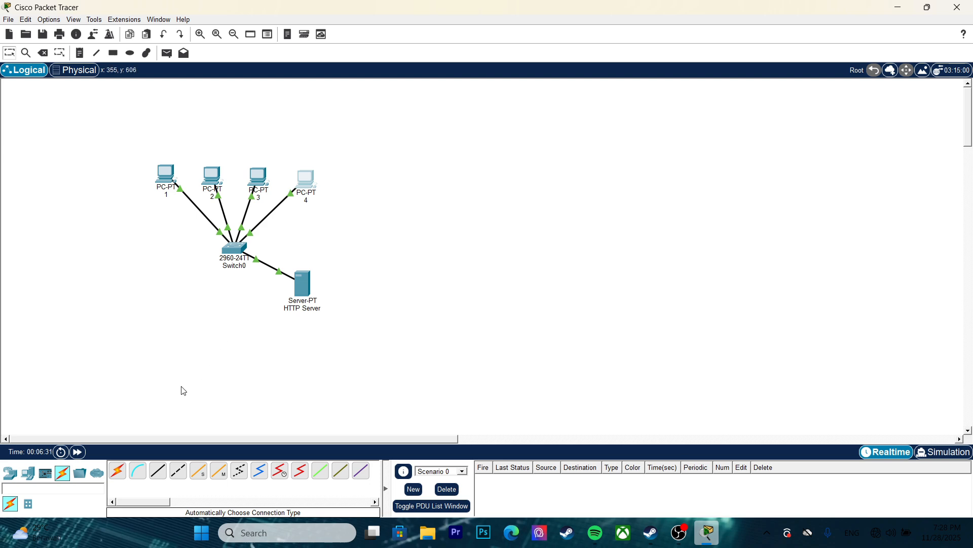
Place a second Server-PT below and to the left of the switch and rename it DNS Server.
left_click(28, 473)
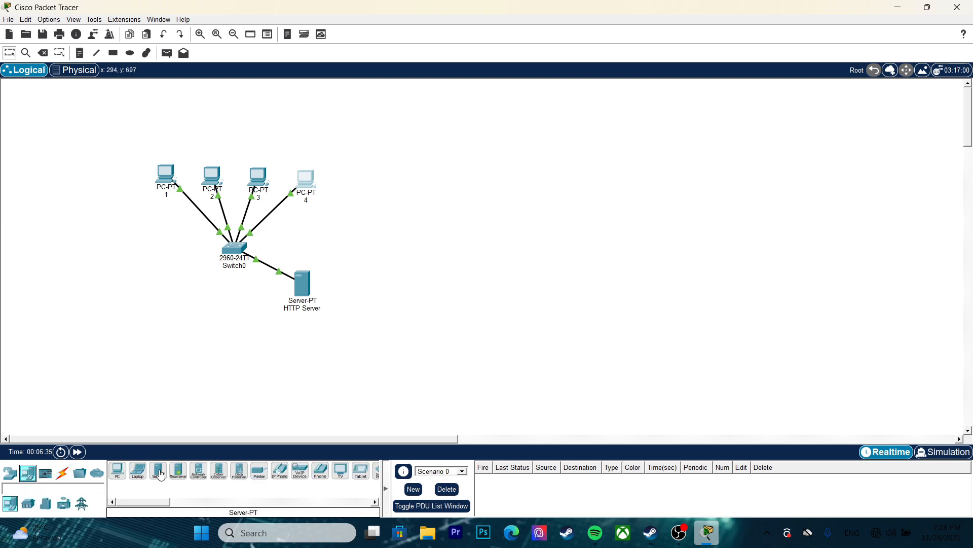
left_click(163, 473)
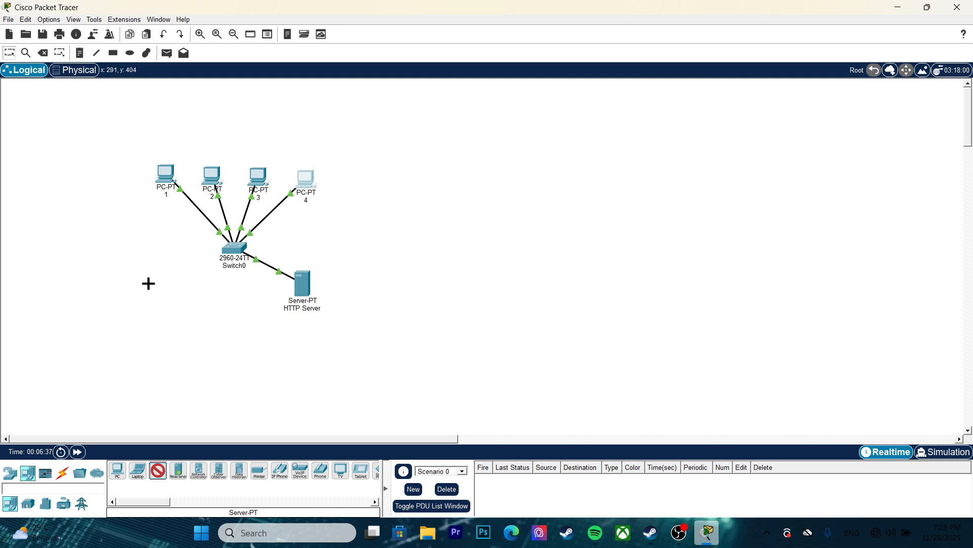
left_click(148, 282)
left_click(161, 308)
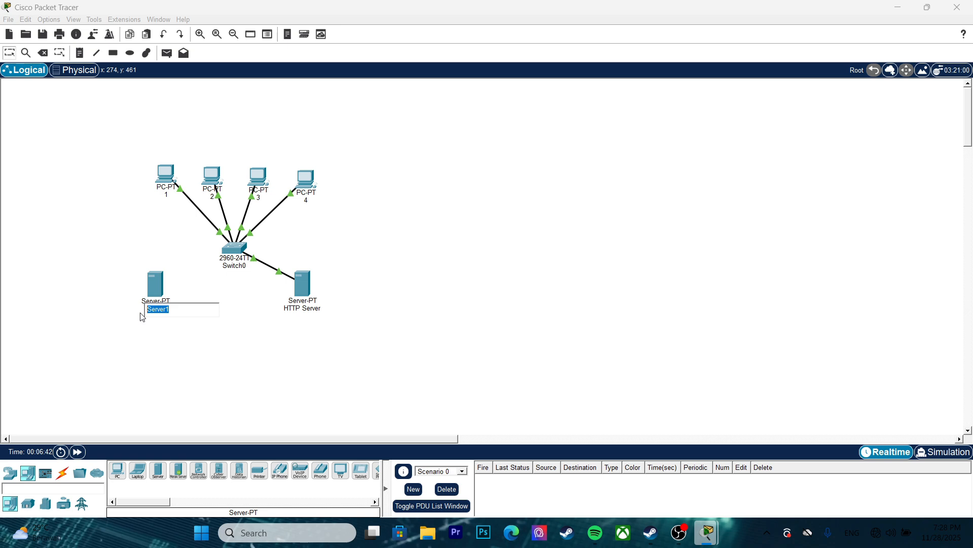
type("DNS S")
key("Return")
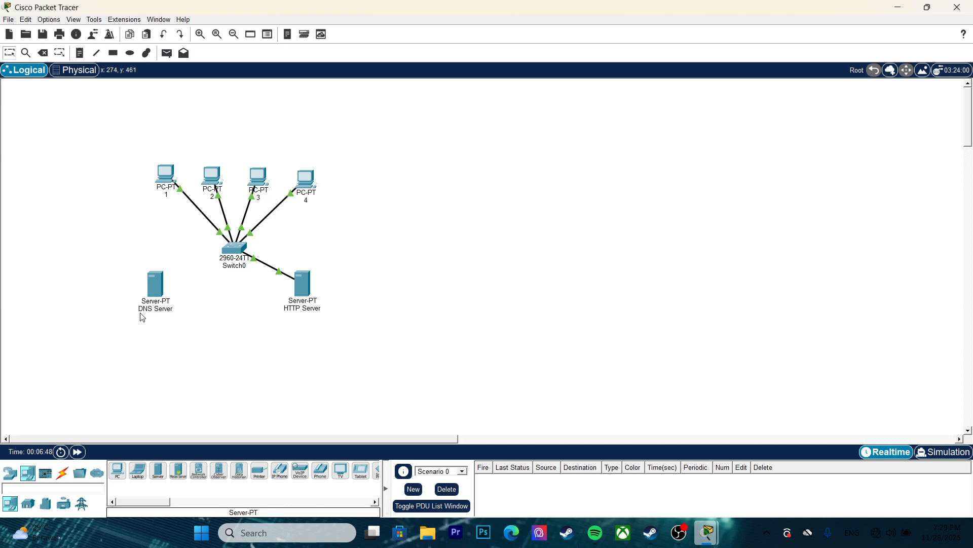
Connect the DNS Server to the 2960 switch with an automatically chosen connection type.
left_click(62, 473)
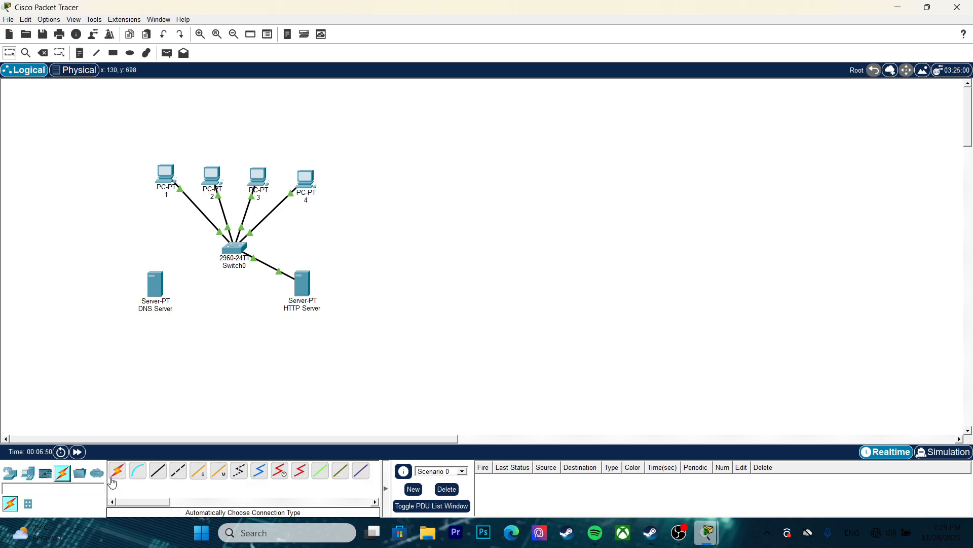
left_click(117, 470)
left_click(147, 300)
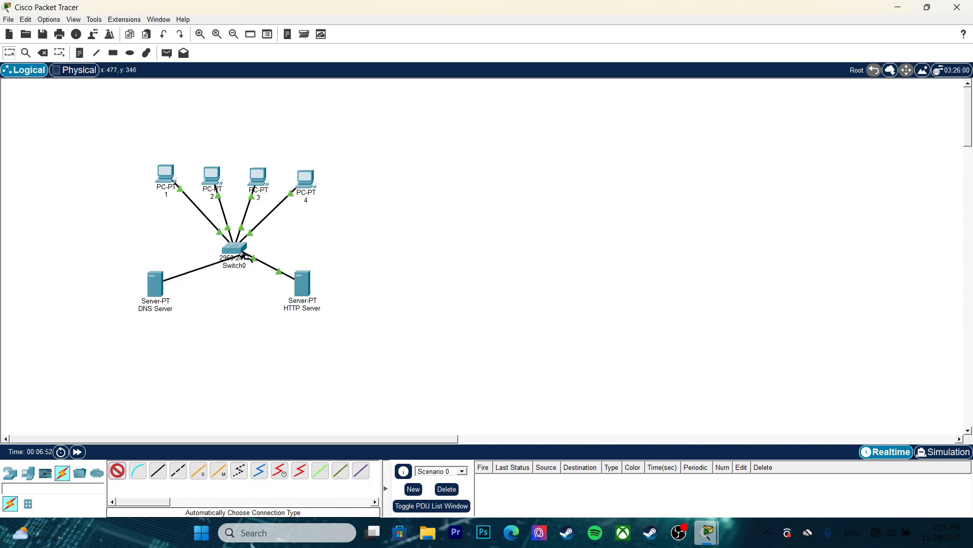
left_click(229, 249)
Give the DNS Server's FastEthernet0 the static IPv4 address 192.168.1.12 with subnet mask 255.255.255.0.
left_click(152, 288)
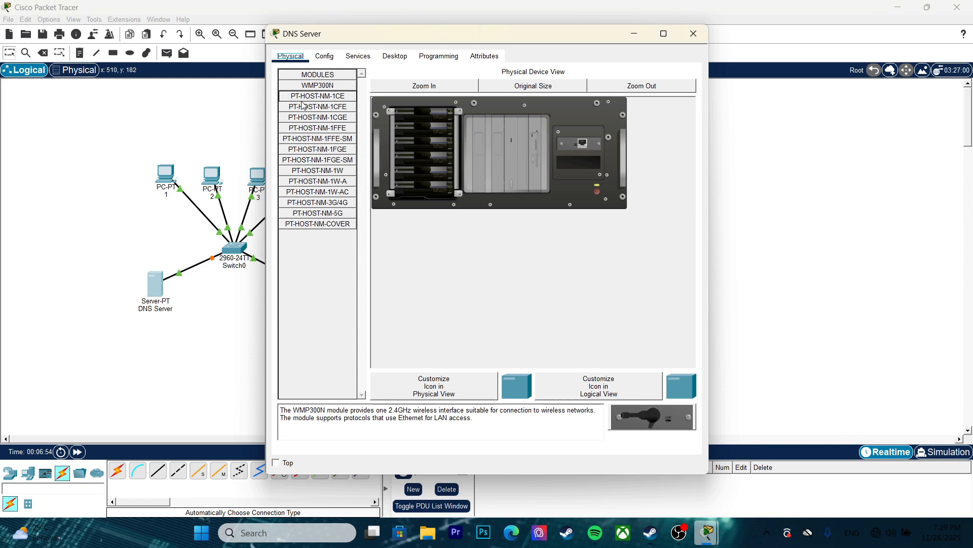
left_click(327, 56)
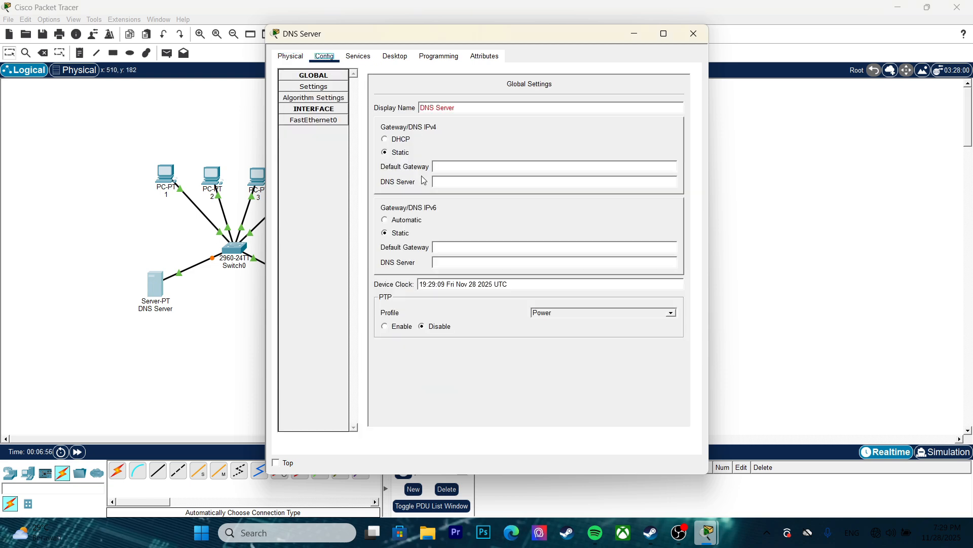
left_click(323, 126)
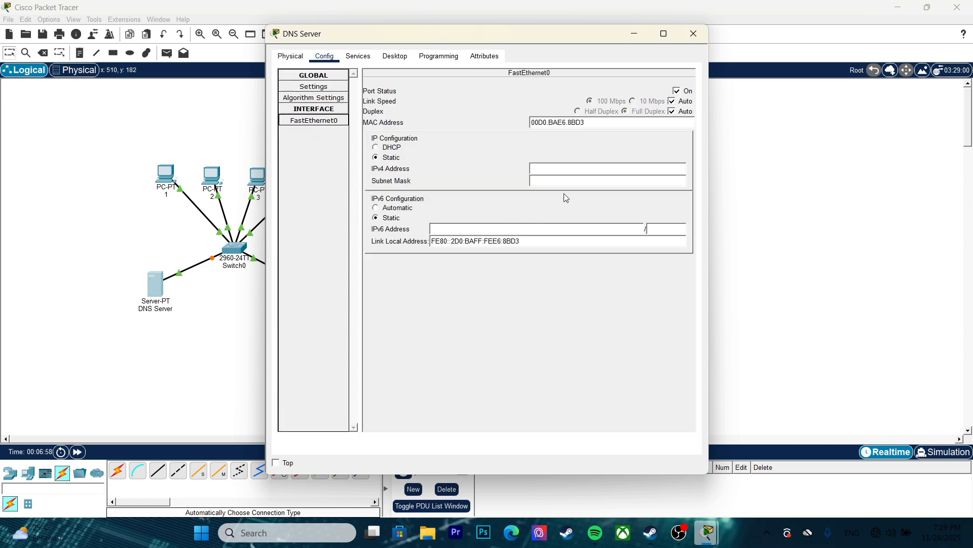
left_click(566, 172)
type("192.168.1.12")
left_click(566, 180)
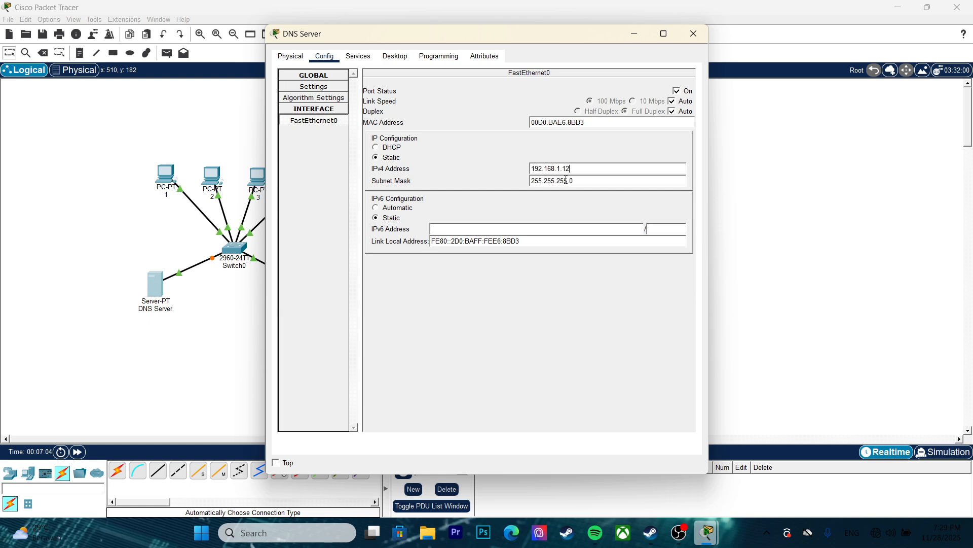
Enable the DNS service on the DNS Server and add an A record mapping the author's full-name .com domain to 192.168.1.11.
left_click(358, 55)
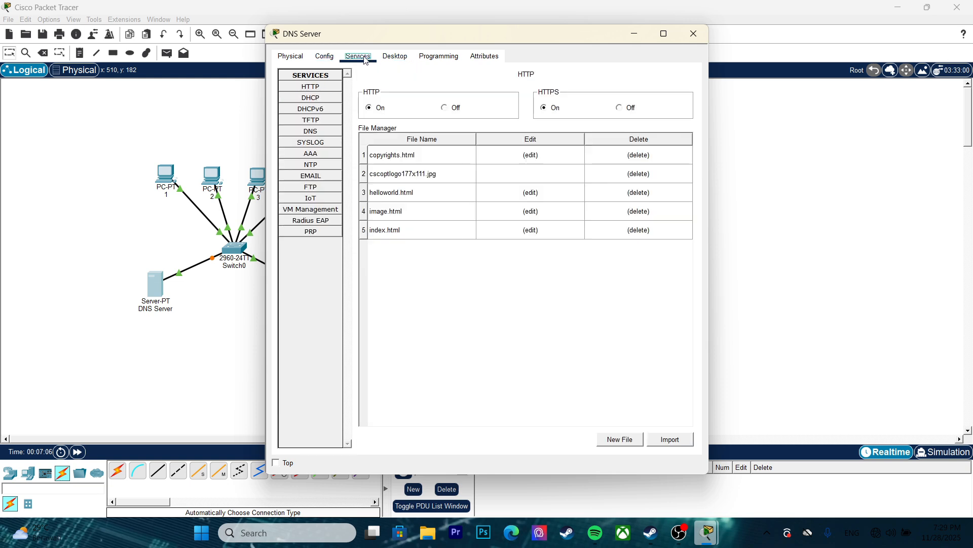
left_click(319, 131)
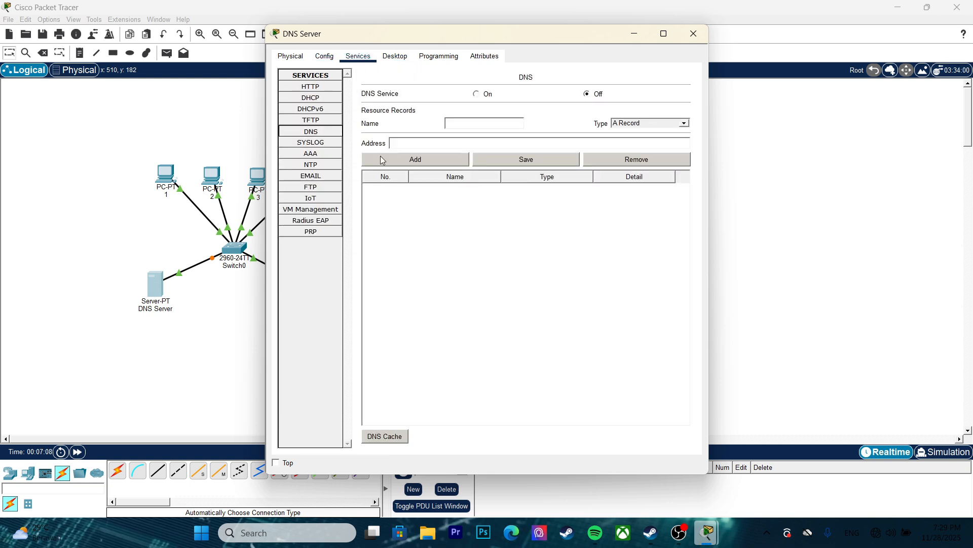
left_click(484, 94)
left_click(472, 124)
type("Bagas Erlangga.com")
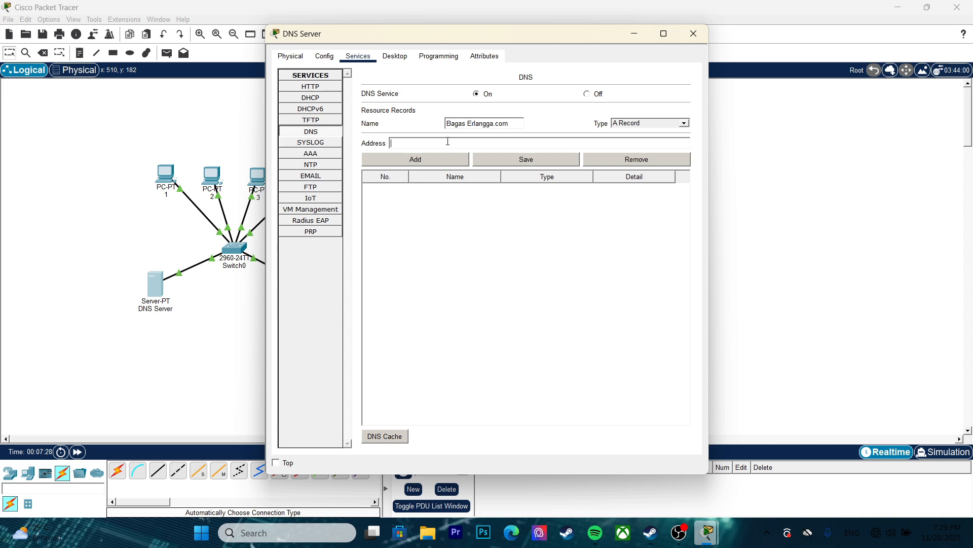
type("192.168.1.11")
left_click(440, 160)
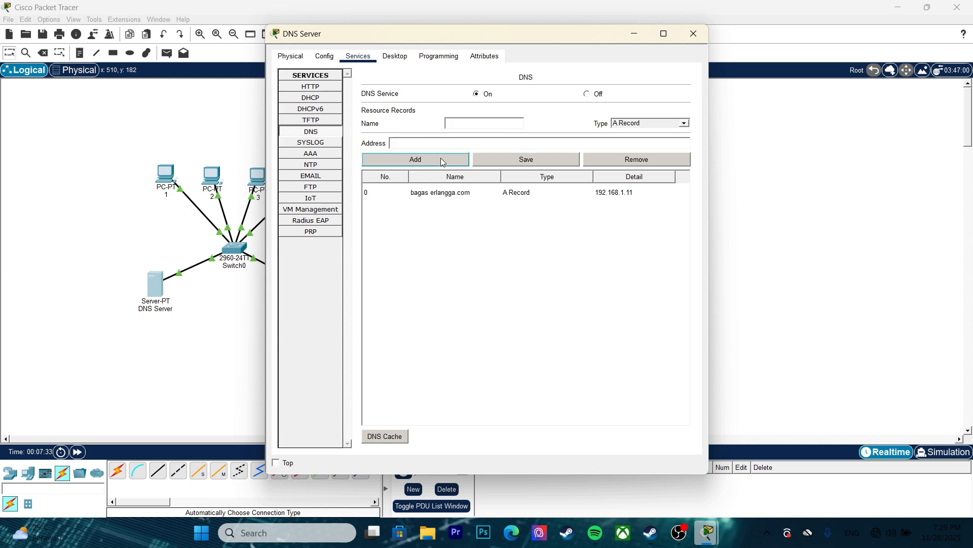
left_click(705, 36)
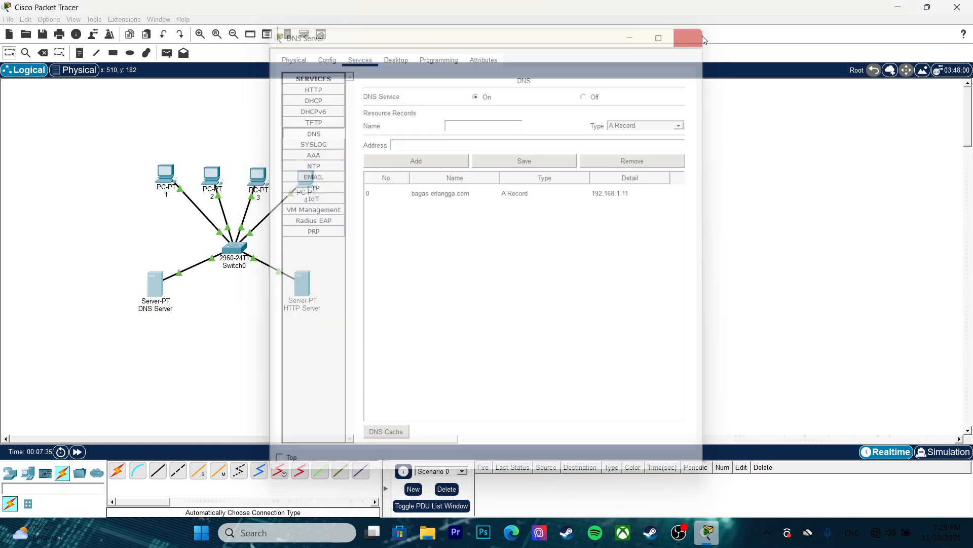
Set PC 1's IPv4 DNS server address to 192.168.1.12 and close the PC.
left_click(167, 177)
left_click(304, 109)
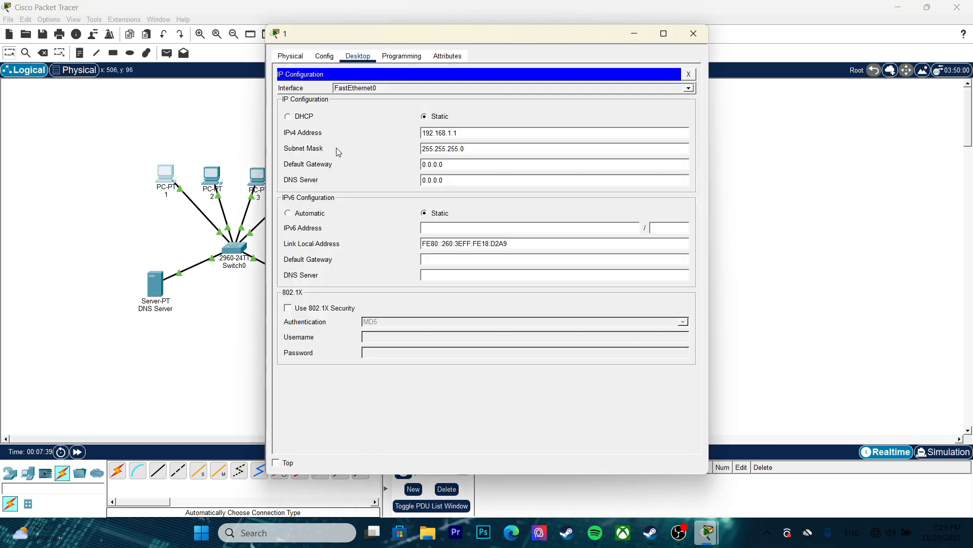
left_click_drag(444, 180, 425, 182)
type("192.168.1.12")
left_click(695, 33)
Set PC 2's IPv4 DNS server address to 192.168.1.12 and close the PC.
left_click(224, 174)
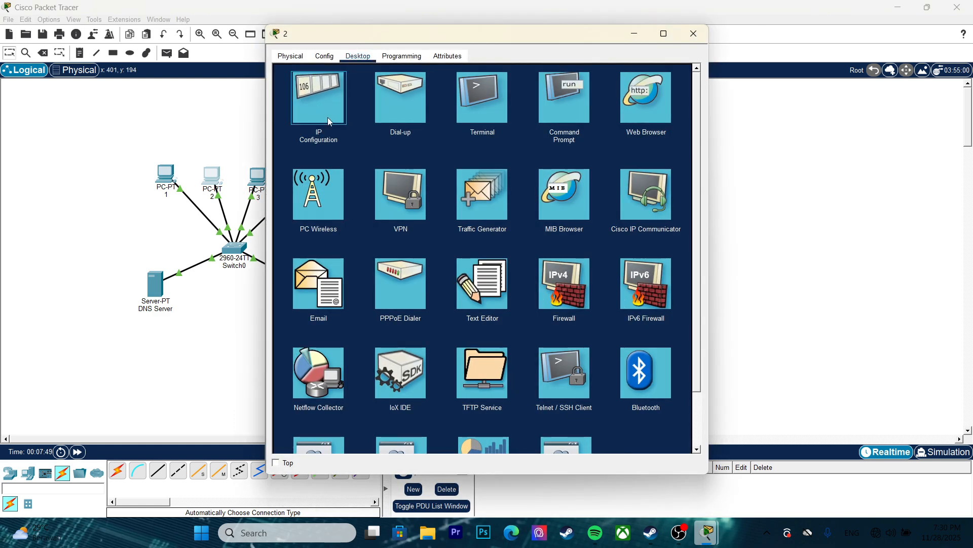
left_click(328, 118)
left_click_drag(444, 180, 424, 181)
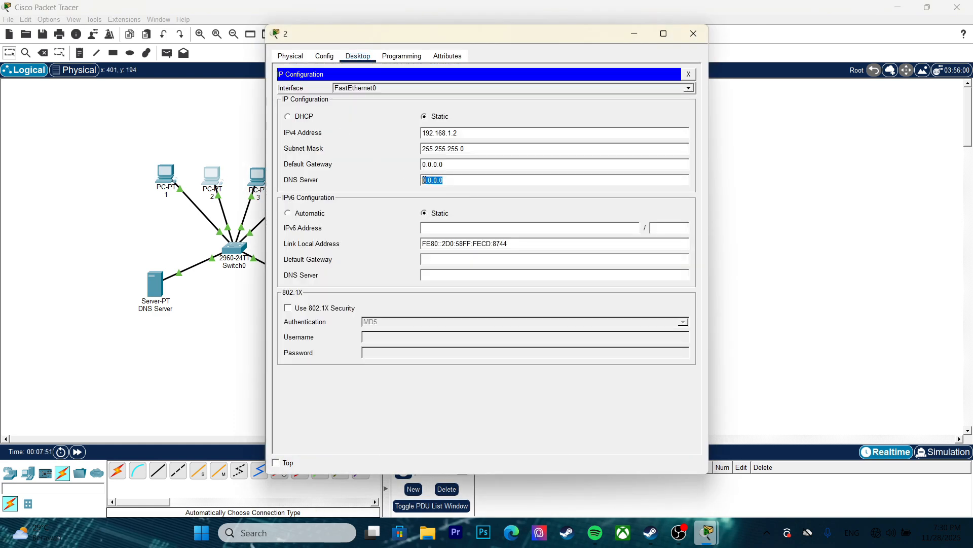
type("192.168.1.12")
left_click(693, 34)
Set PC 3's IPv4 DNS server address to 192.168.1.12 and close the PC.
left_click(266, 180)
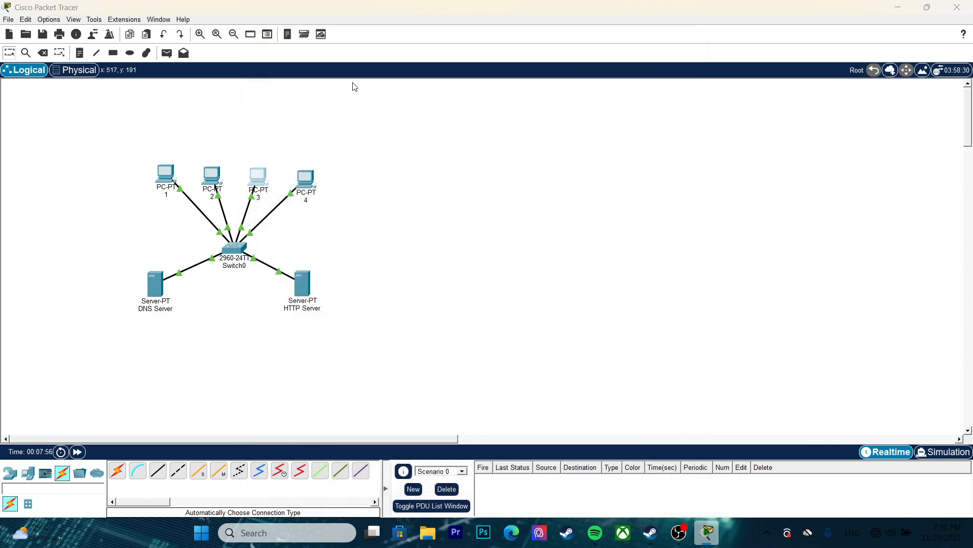
left_click(327, 89)
left_click_drag(444, 181, 421, 184)
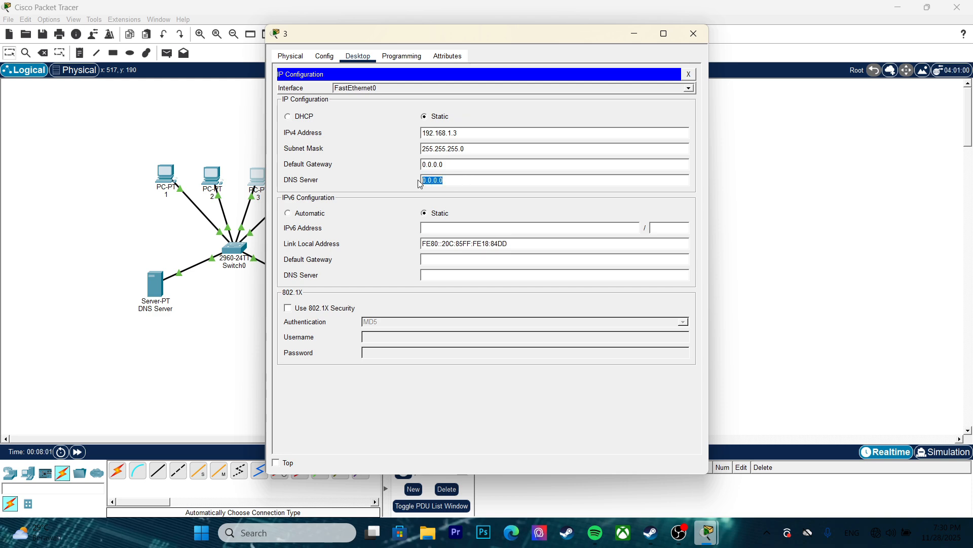
type("192.168.1.12")
left_click(693, 33)
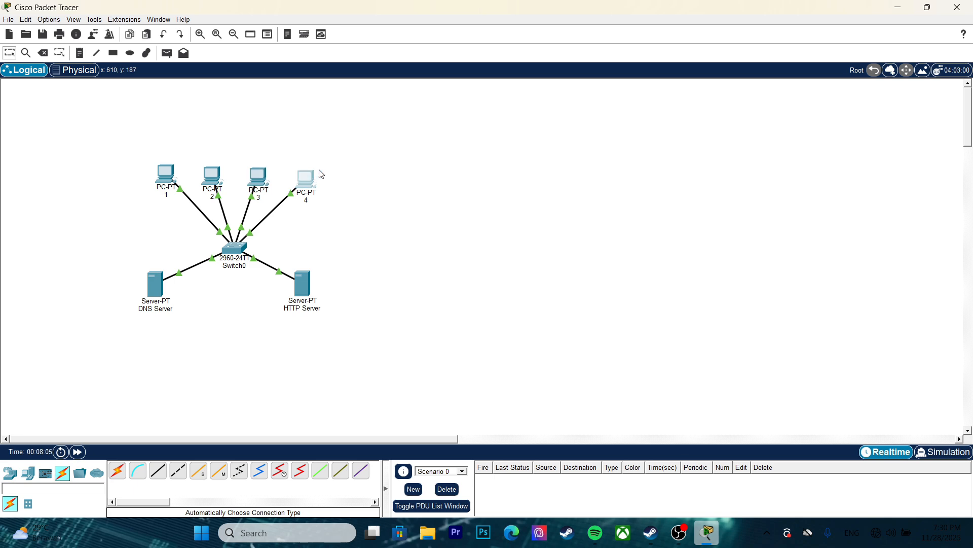
Set PC 4's IPv4 DNS server address to 192.168.1.12 and close the PC.
left_click(306, 179)
left_click(306, 96)
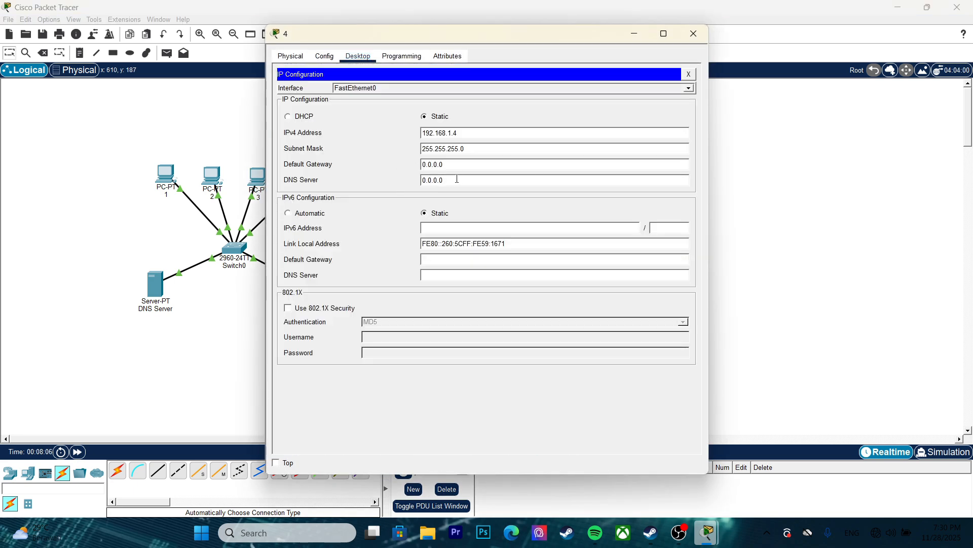
left_click_drag(444, 180, 426, 181)
type("192.168.1.12")
left_click(693, 34)
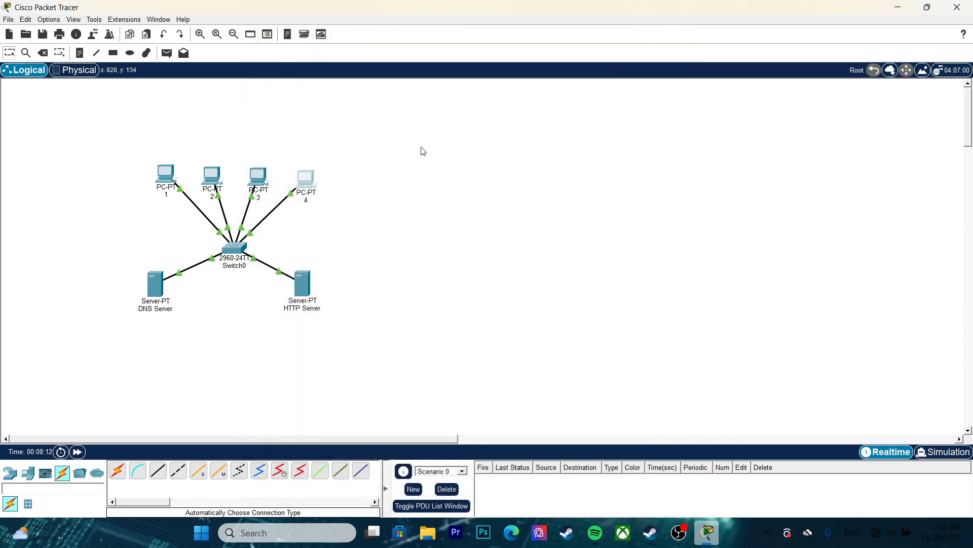
Visit the full-name .com domain in PC 1's web browser and examine the text of the loaded page.
left_click(166, 180)
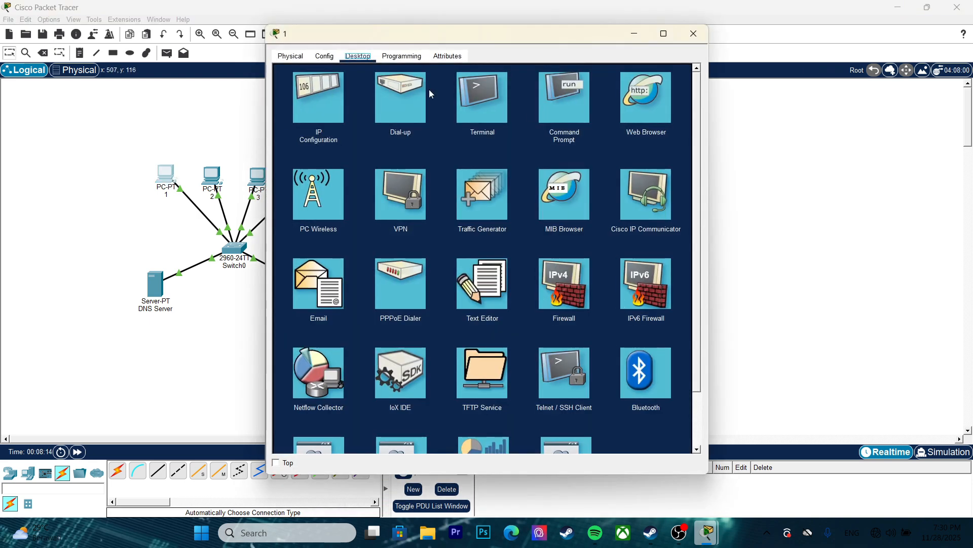
left_click(643, 102)
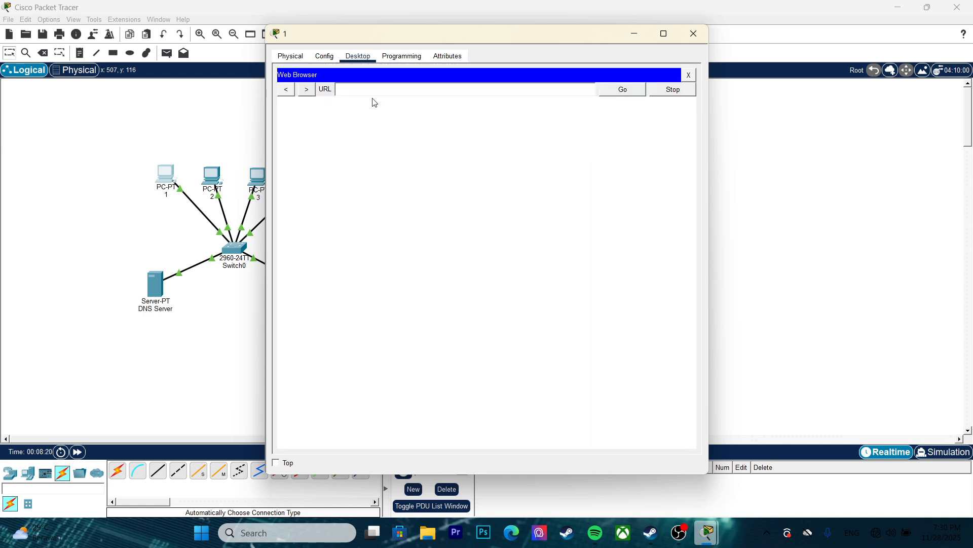
left_click(377, 91)
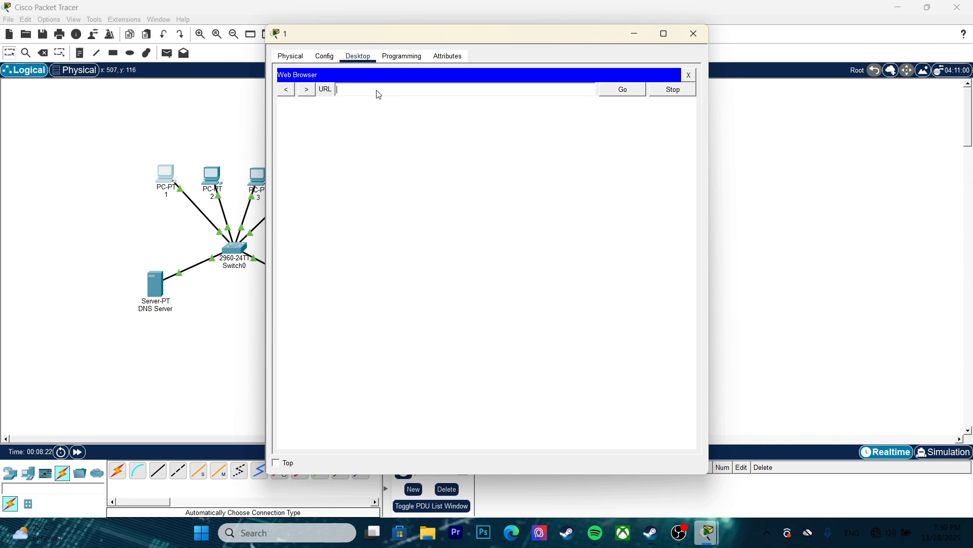
type("Bagas Erlangga.com")
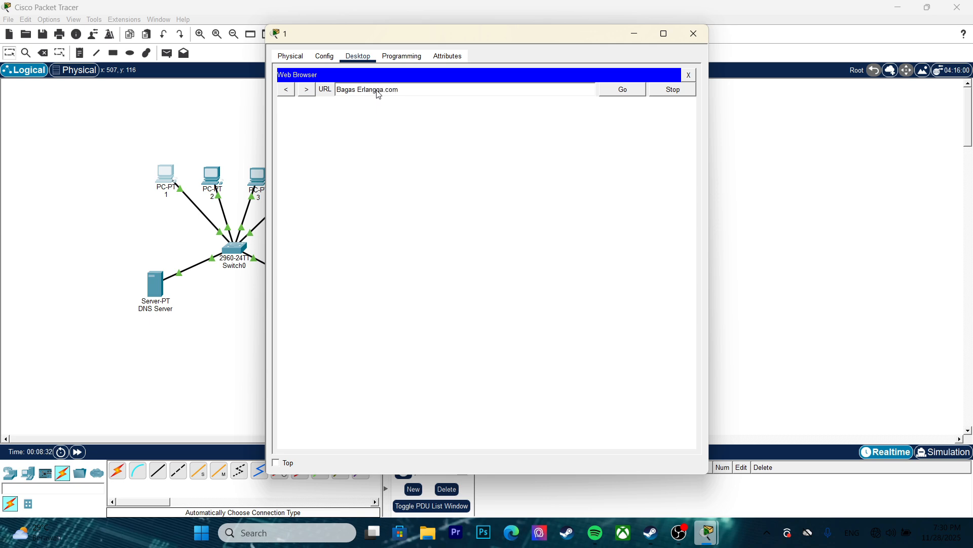
key("Return")
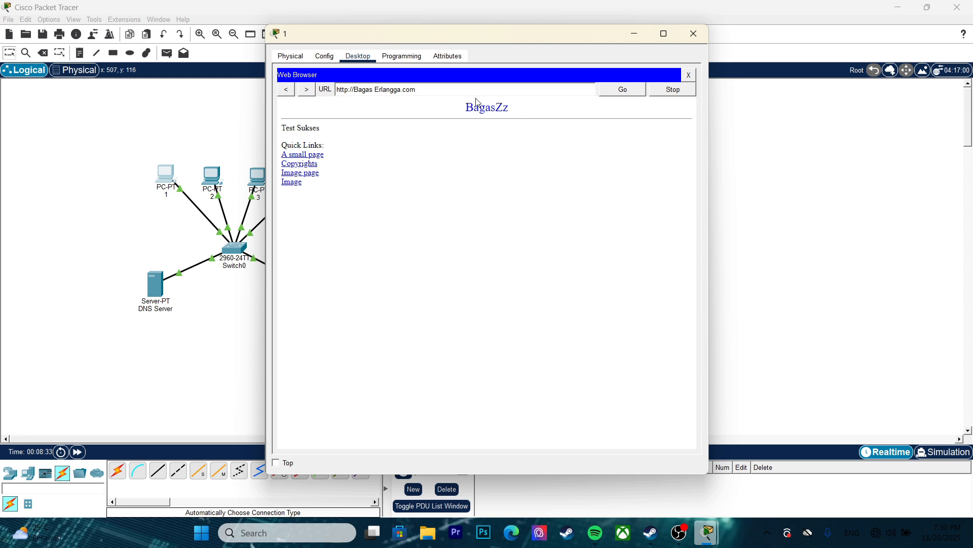
left_click_drag(284, 128, 317, 128)
left_click_drag(420, 91, 353, 93)
key("ctrl+c")
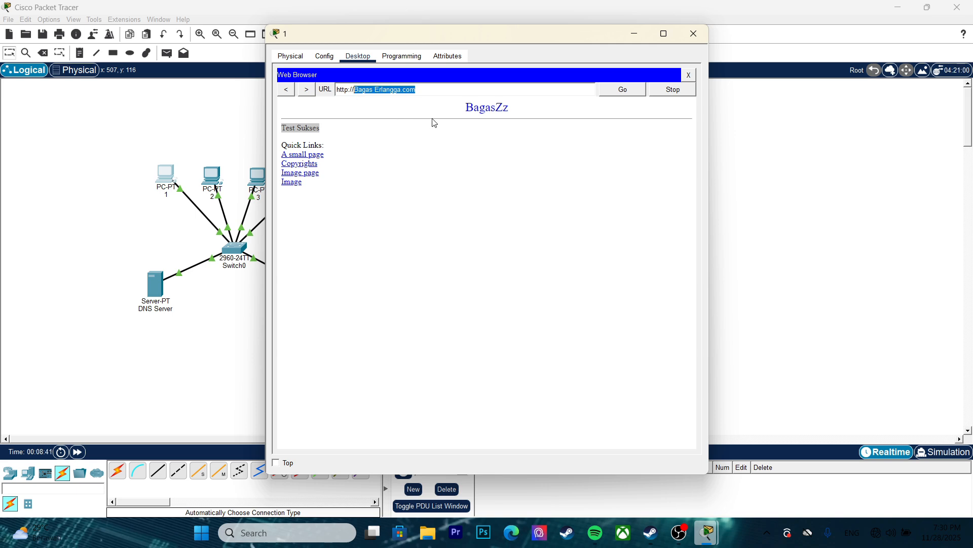
left_click(688, 41)
Visit the copied domain in PC 2's web browser to test name resolution, and close the PC.
left_click(212, 177)
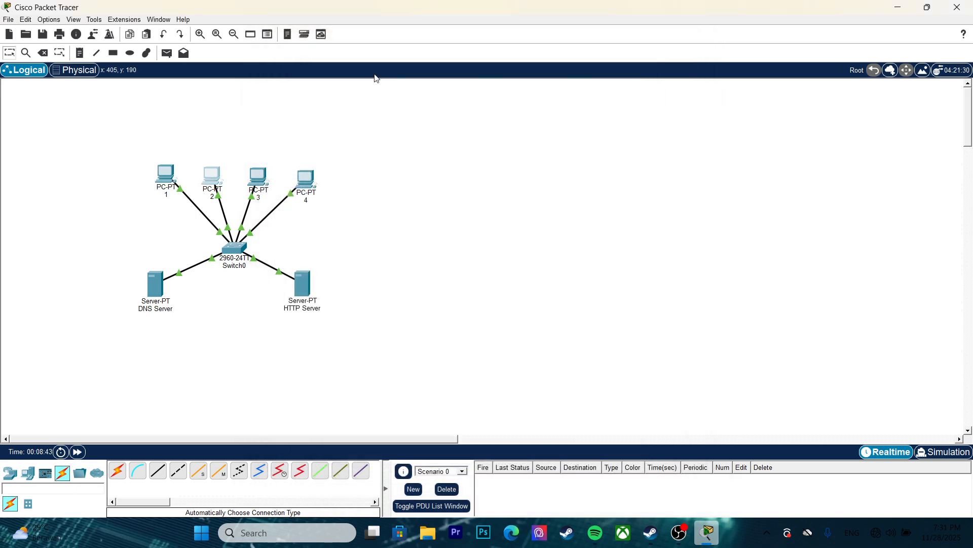
left_click(626, 106)
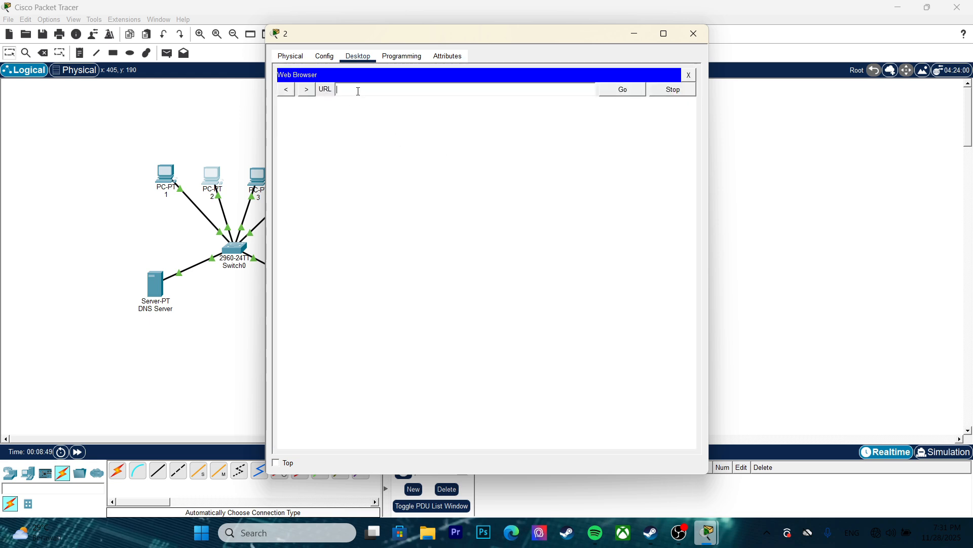
right_click(359, 91)
left_click(415, 147)
key("Return")
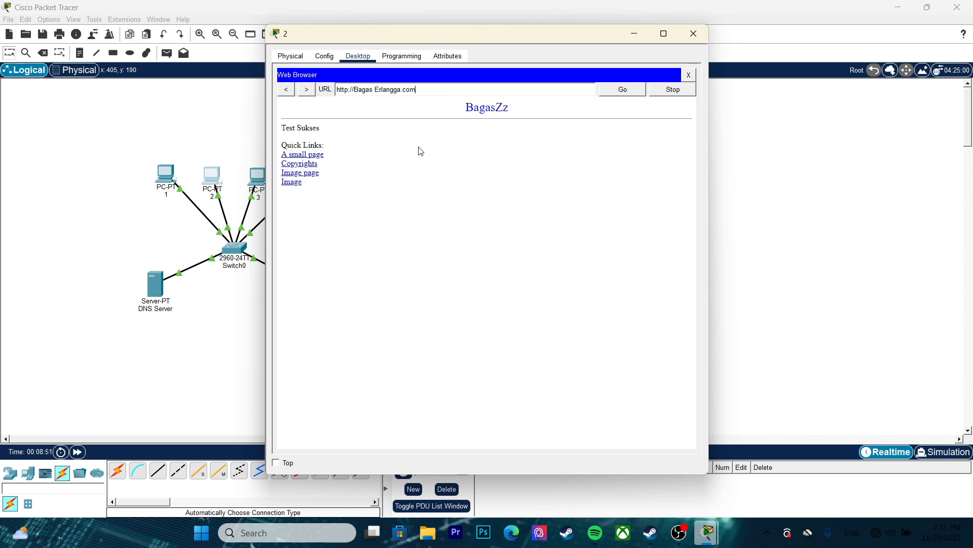
left_click(694, 33)
Visit the copied domain in PC 3's web browser to test name resolution, and close the PC.
left_click(258, 178)
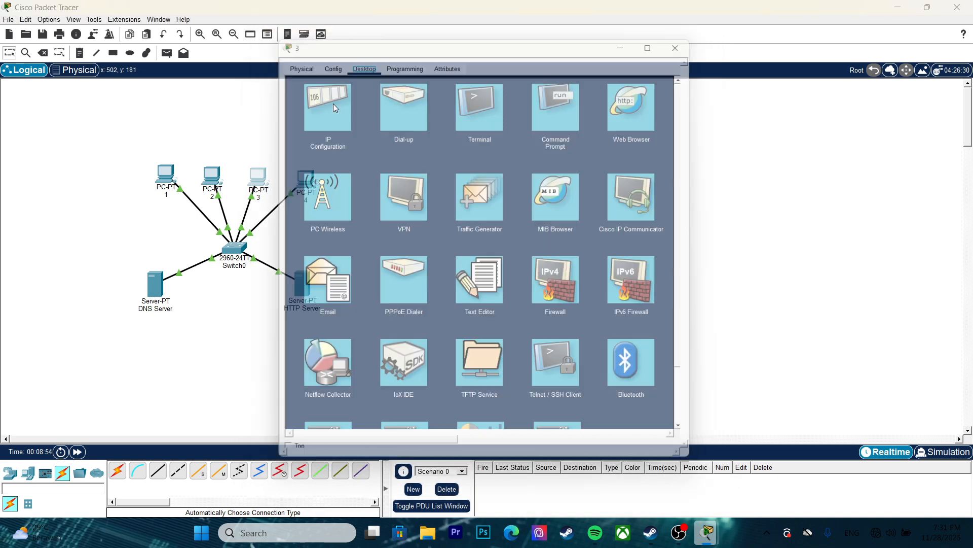
left_click(629, 92)
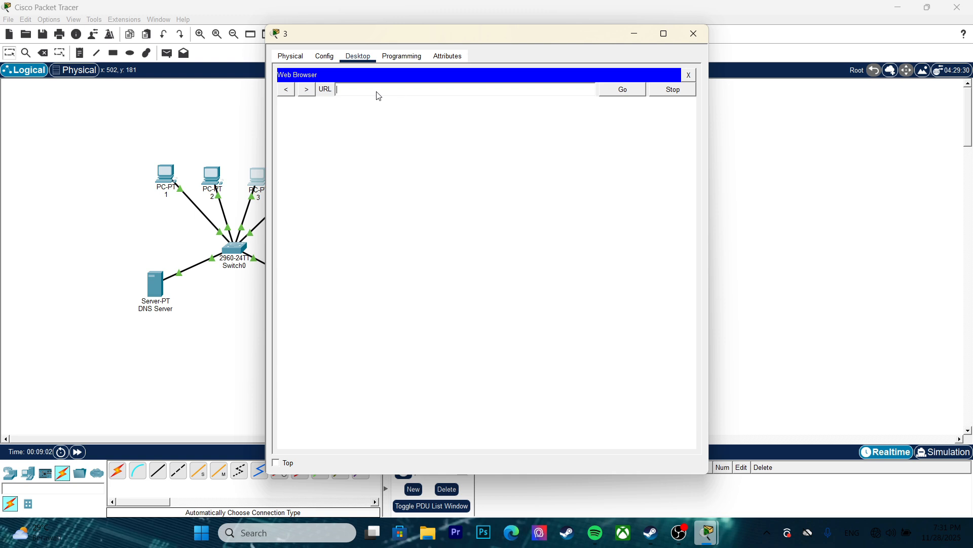
key("ctrl+v")
key("Return")
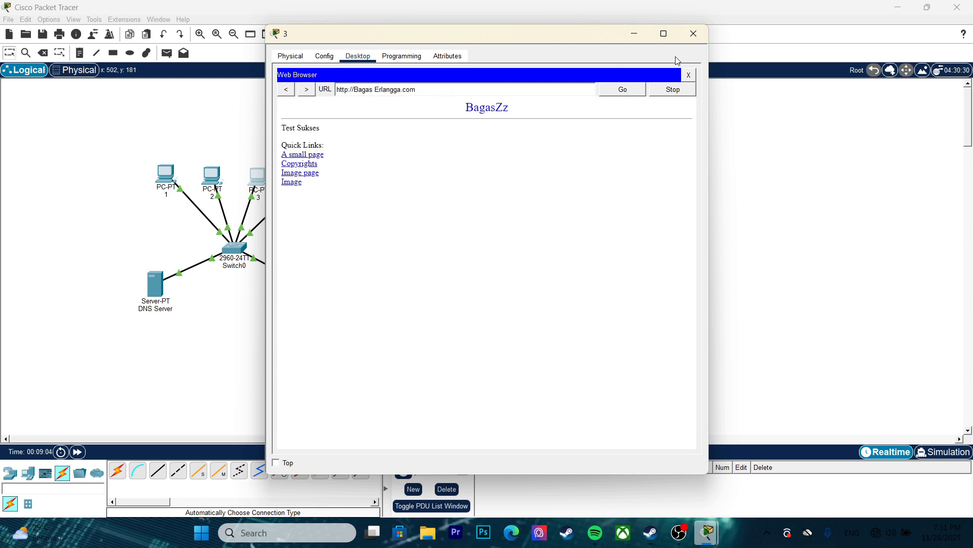
left_click(693, 34)
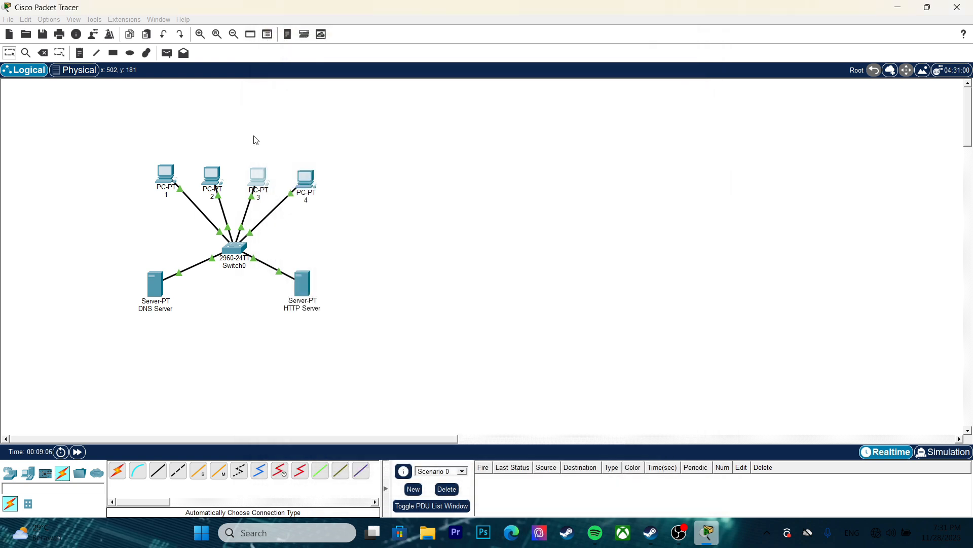
Visit the copied domain in PC 4's web browser, examine the page text, and close the PC.
left_click(305, 178)
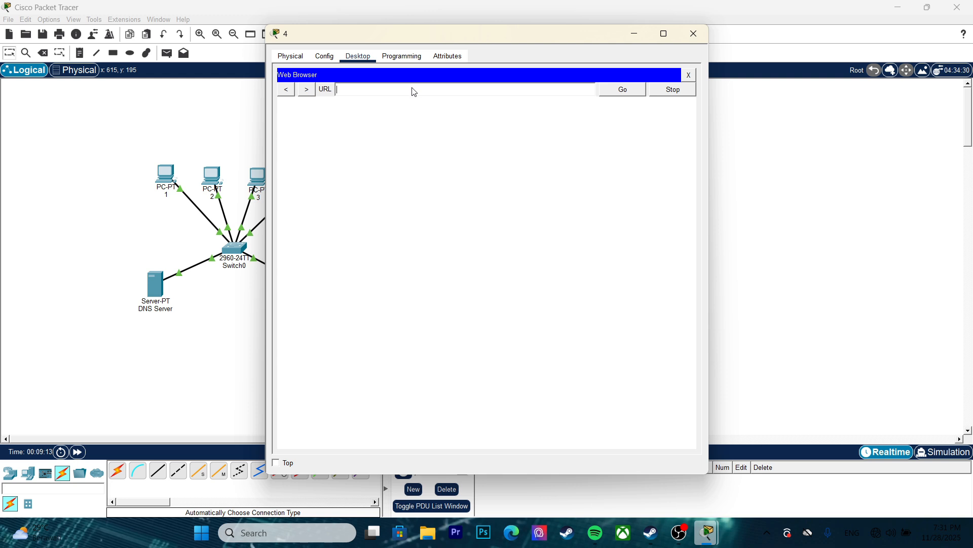
key("ctrl+v")
key("Return")
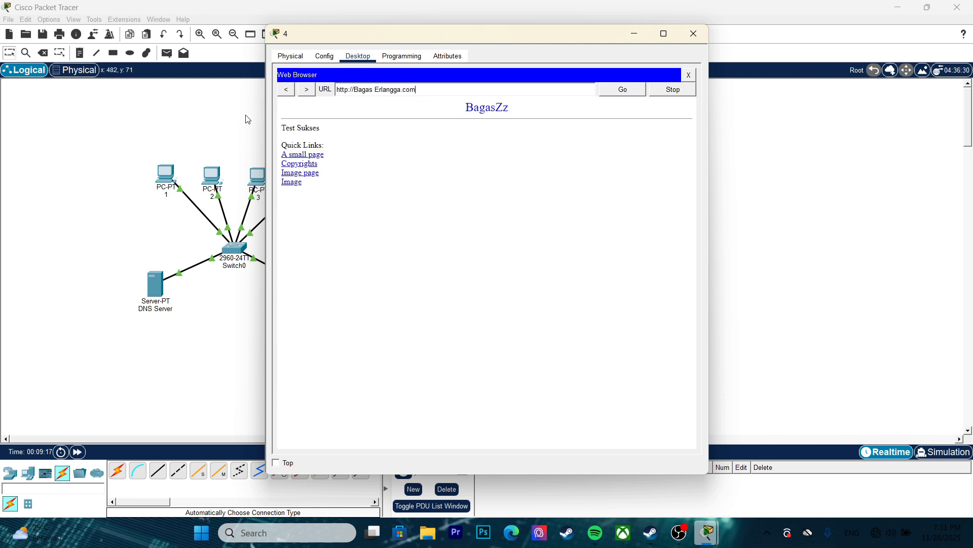
left_click_drag(285, 128, 327, 133)
left_click(425, 136)
left_click(694, 34)
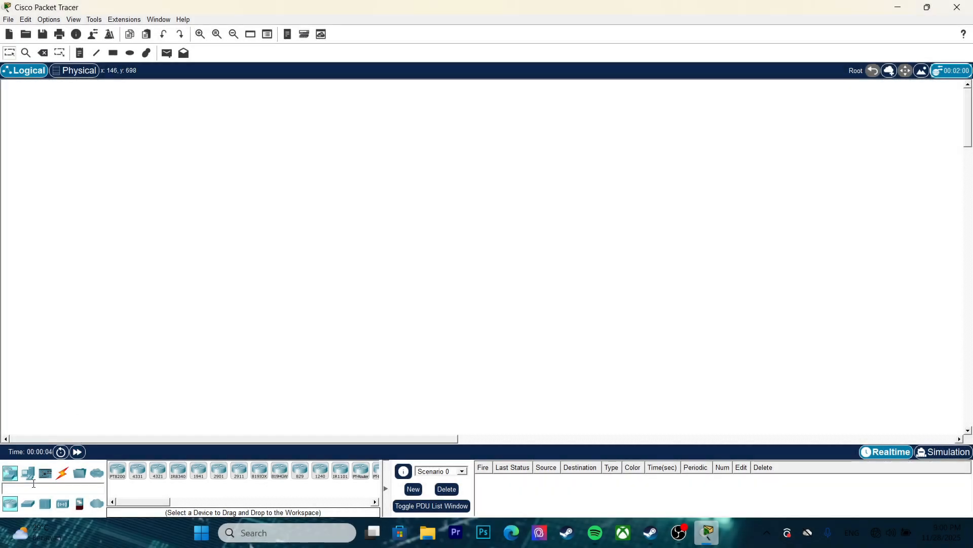
Place a PC-PT in the upper-left area of the empty logical workspace to start a new network.
left_click(32, 479)
left_click(117, 471)
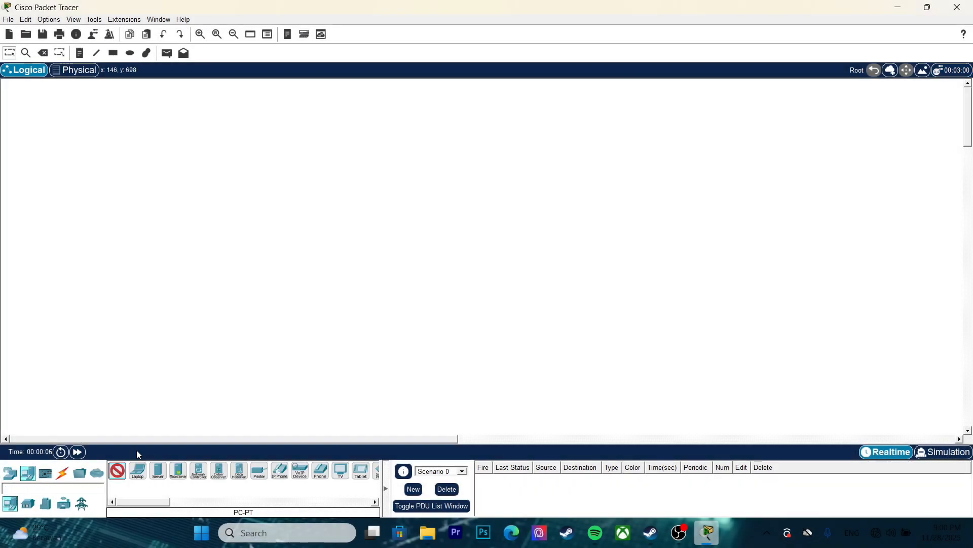
left_click(178, 162)
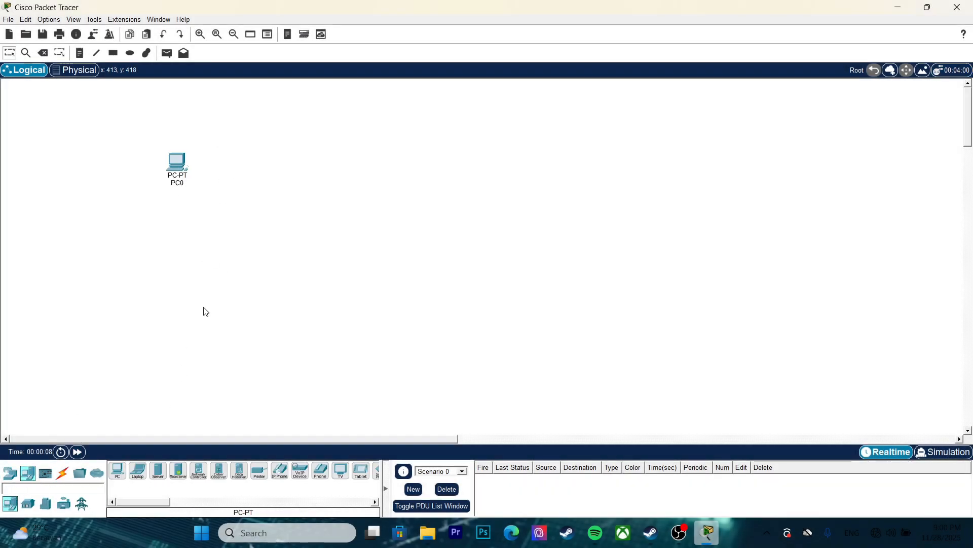
Place two Server-PT devices, one to the right of the PC and one above, between the PC and that server.
left_click(158, 470)
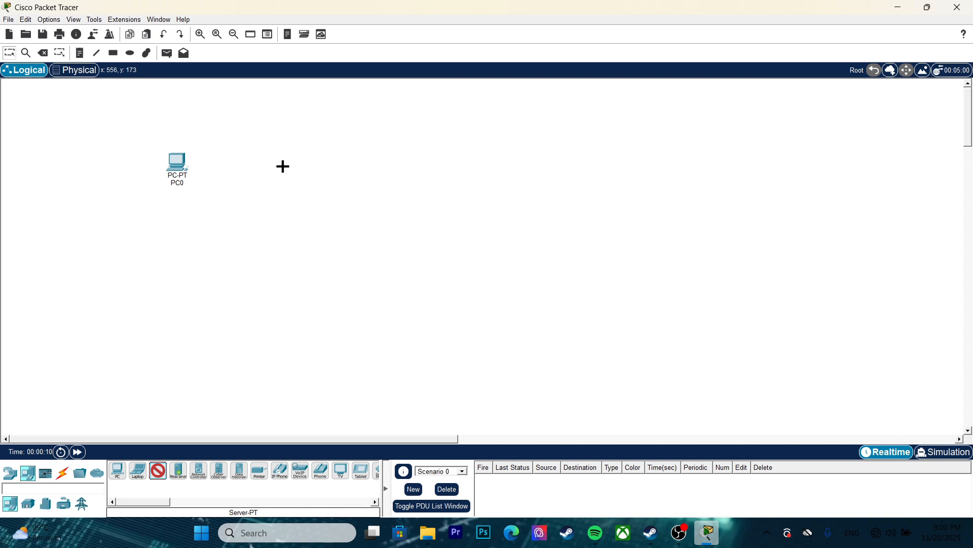
left_click(283, 166)
left_click(158, 470)
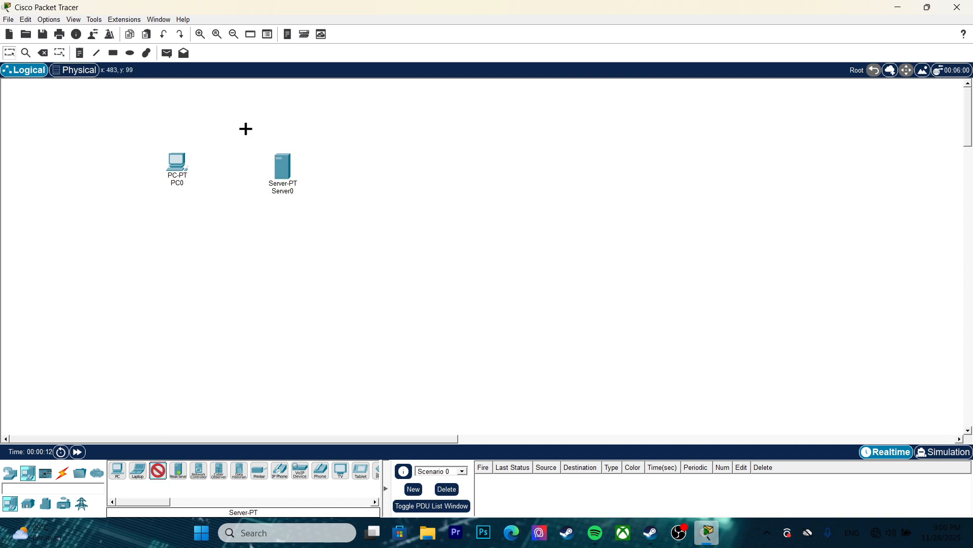
left_click(231, 114)
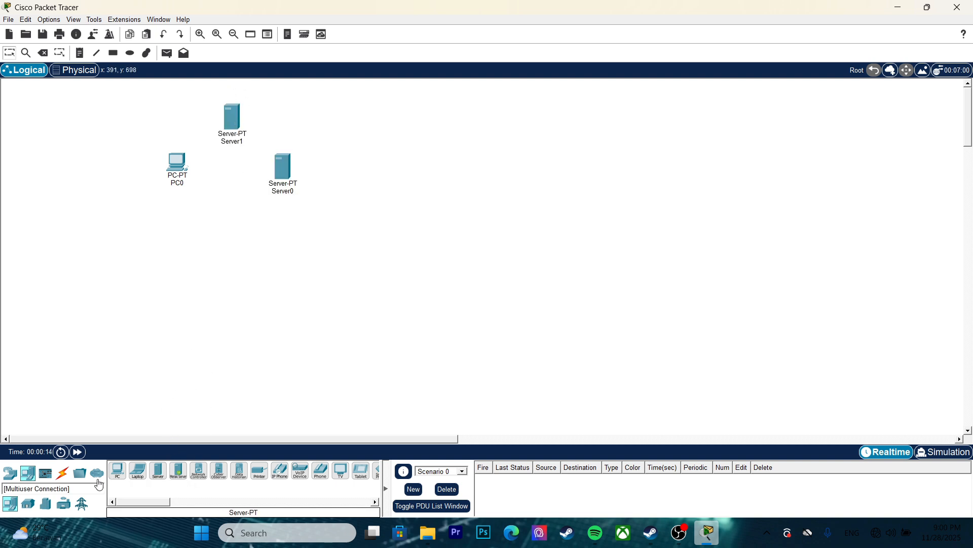
Place a PC-PT in the lower-left area of the workspace and a Server-PT above and to its right.
left_click(118, 472)
left_click(61, 369)
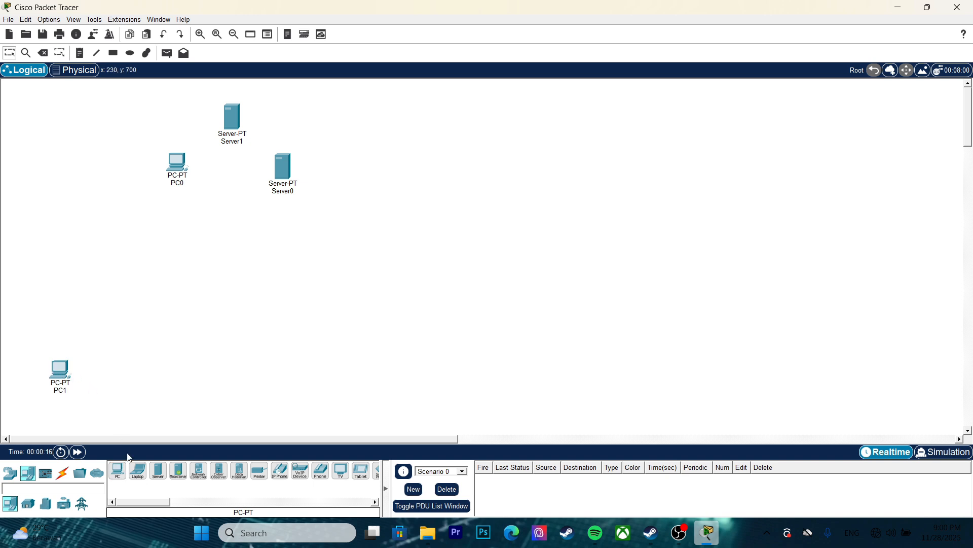
left_click(159, 476)
left_click(112, 325)
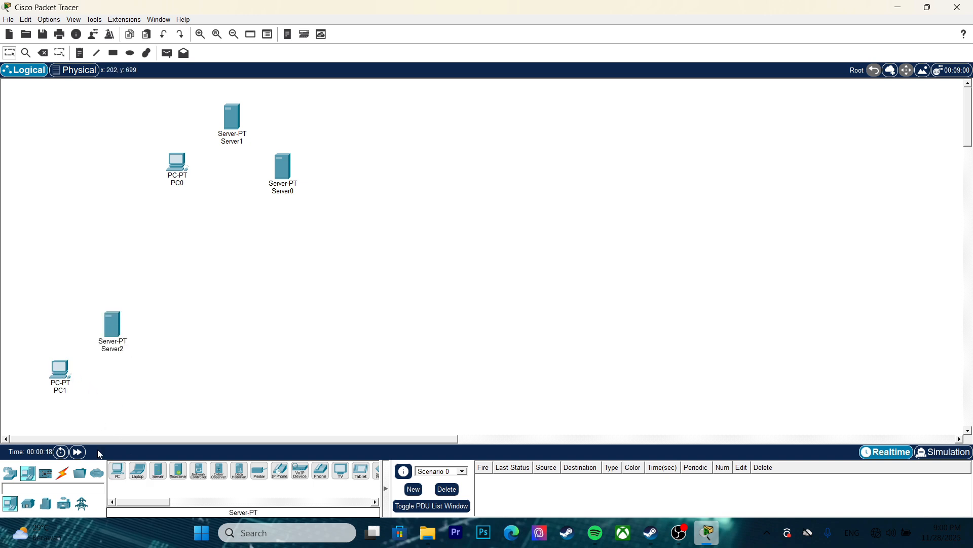
Place an 1841 router to the right of Server2, below the upper group of devices.
left_click(15, 479)
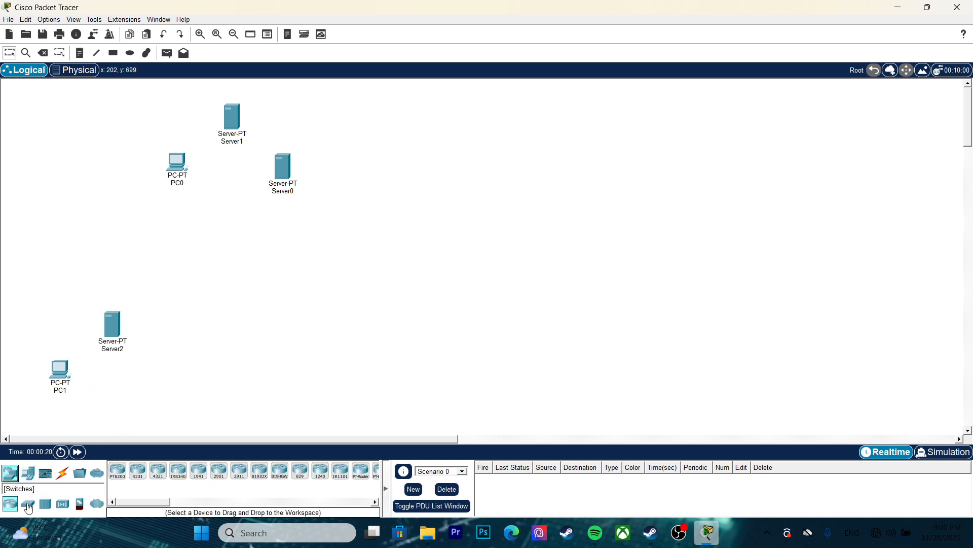
left_click_drag(146, 499, 186, 501)
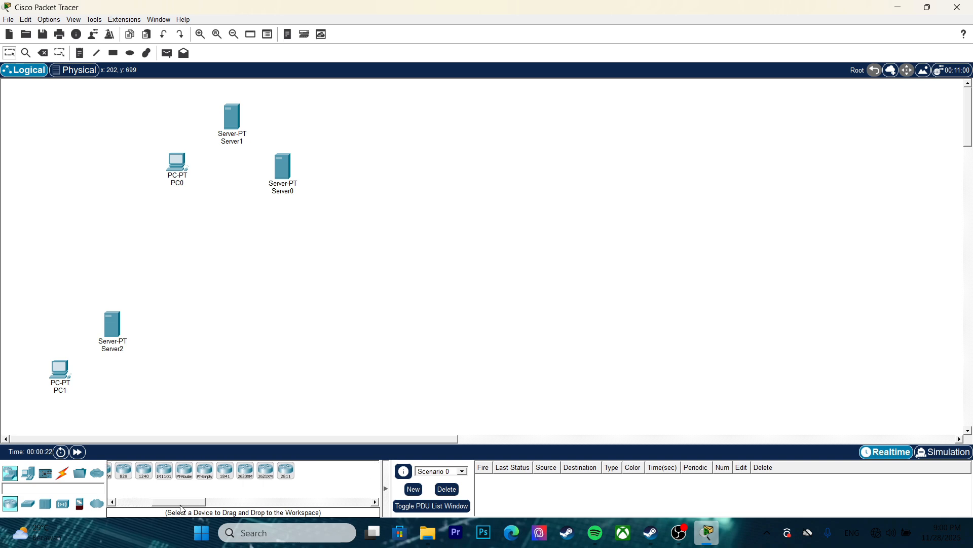
left_click(225, 471)
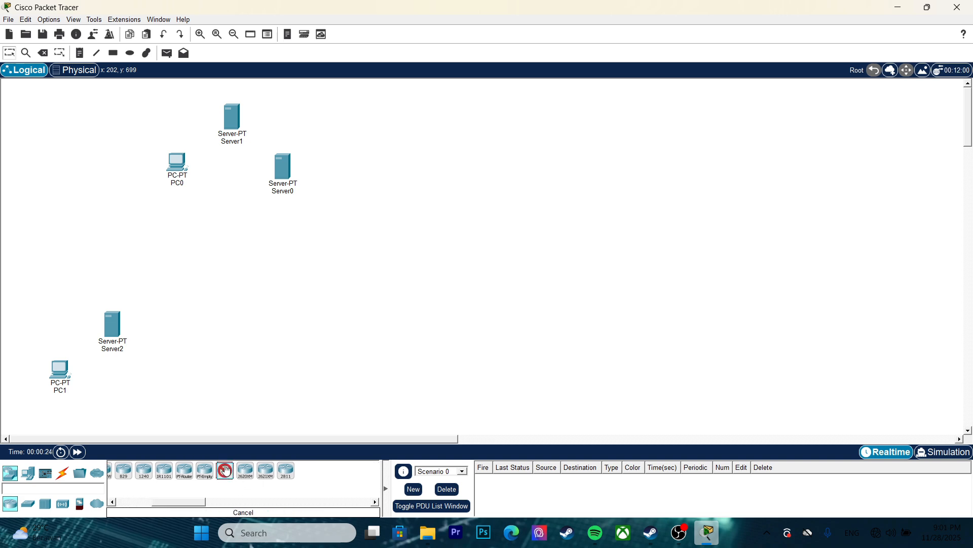
left_click(247, 328)
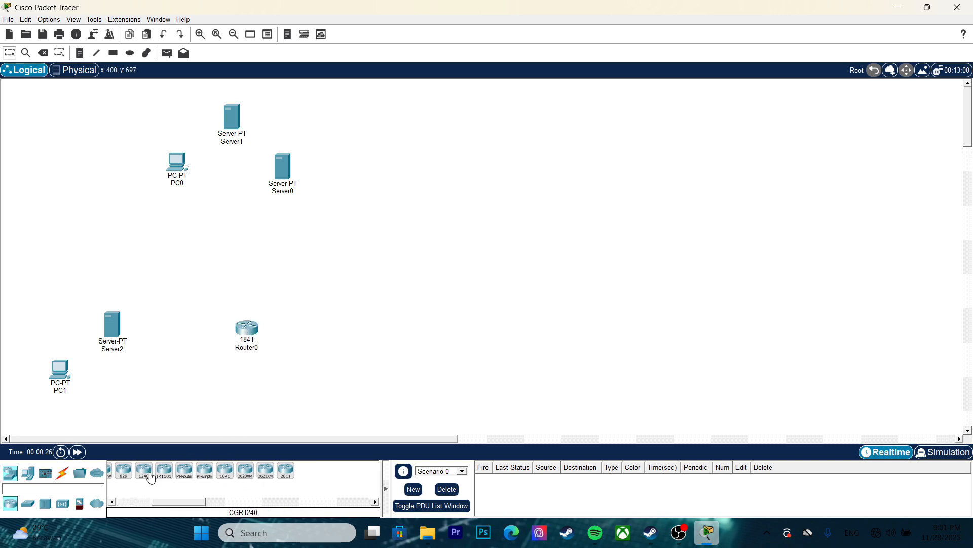
Place two 2950-24 switches, one between the upper devices and the router and one to the right of PC1.
left_click(28, 503)
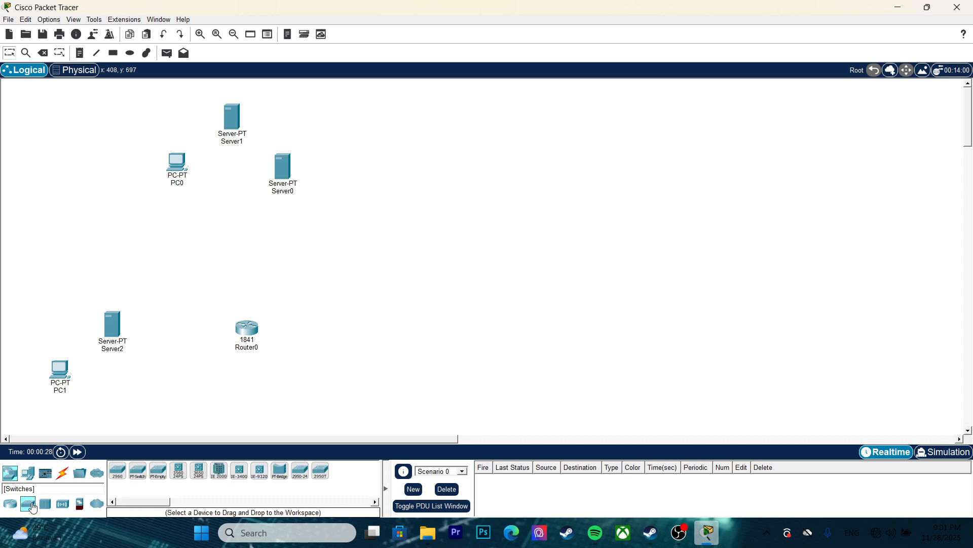
left_click(300, 471)
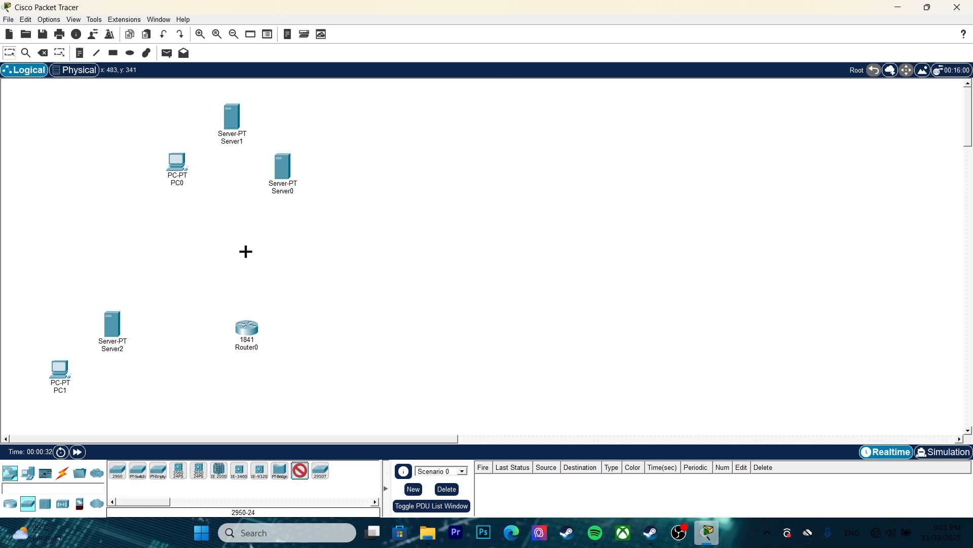
left_click(226, 232)
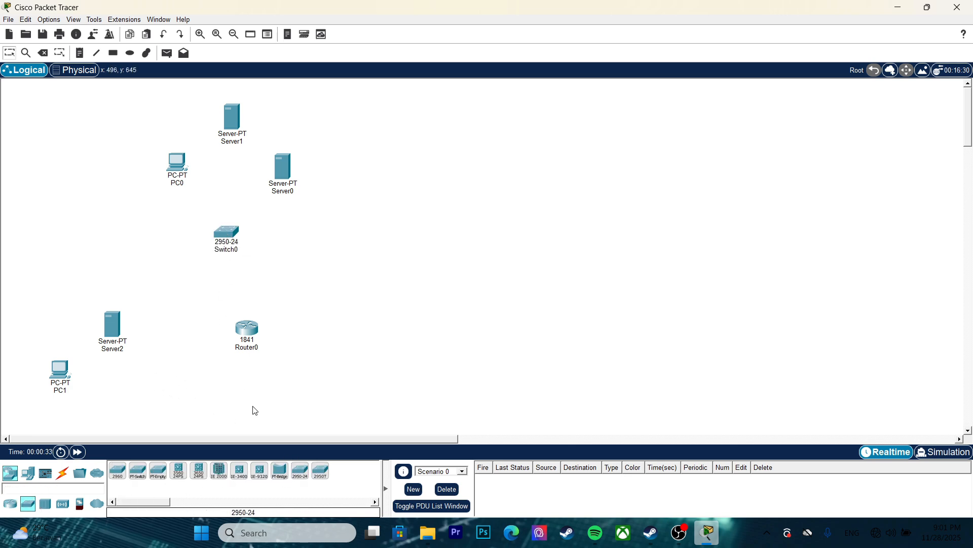
left_click(300, 471)
left_click(145, 378)
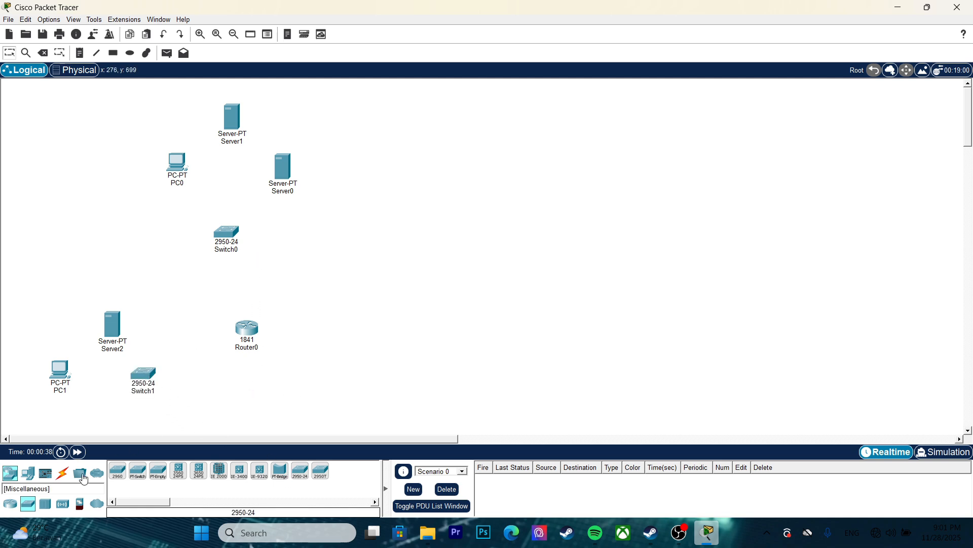
Connect PC0 to Switch0 with a copper straight-through cable.
left_click(62, 472)
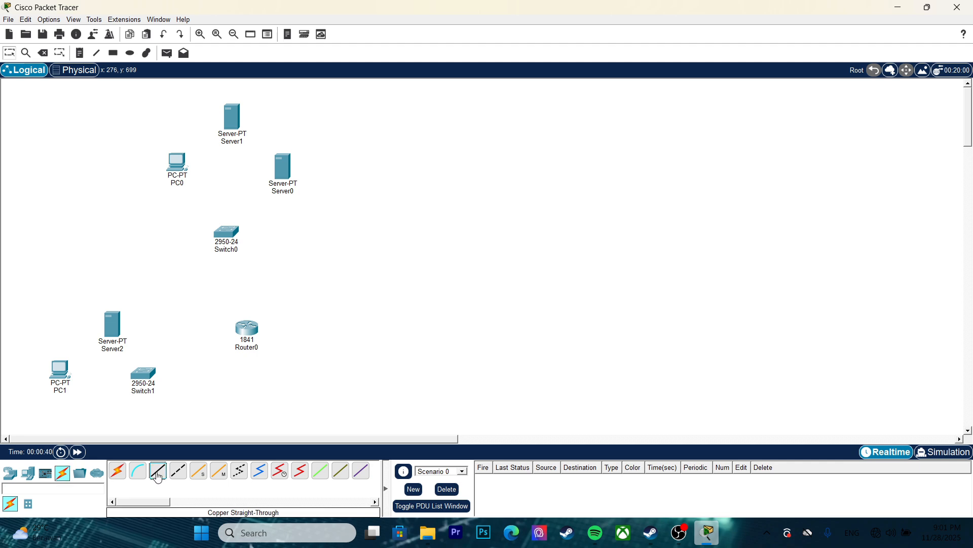
left_click(158, 470)
left_click(177, 161)
left_click(208, 208)
left_click(234, 233)
left_click(282, 252)
Connect Server1, Server0 and Router0 to Switch0 with automatically chosen cables.
left_click(117, 471)
left_click(232, 115)
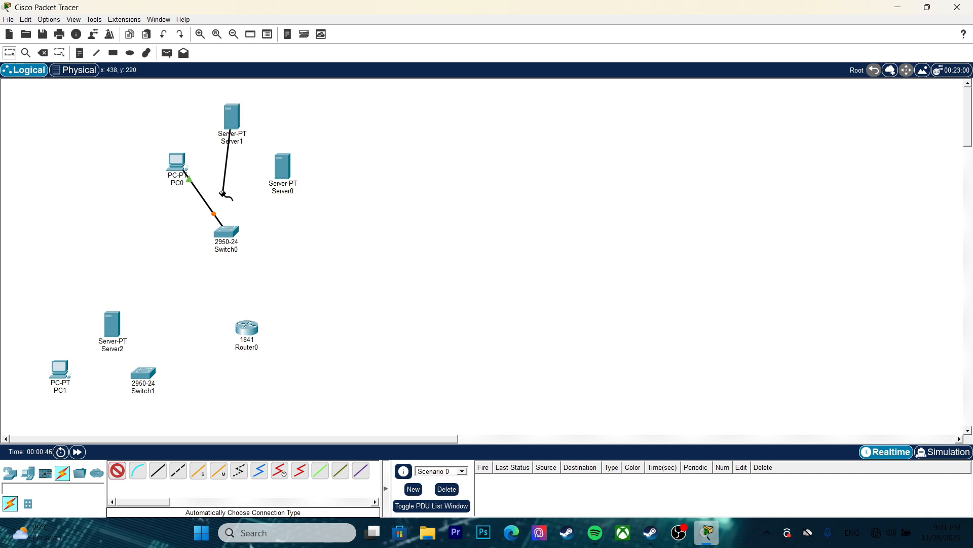
left_click(223, 233)
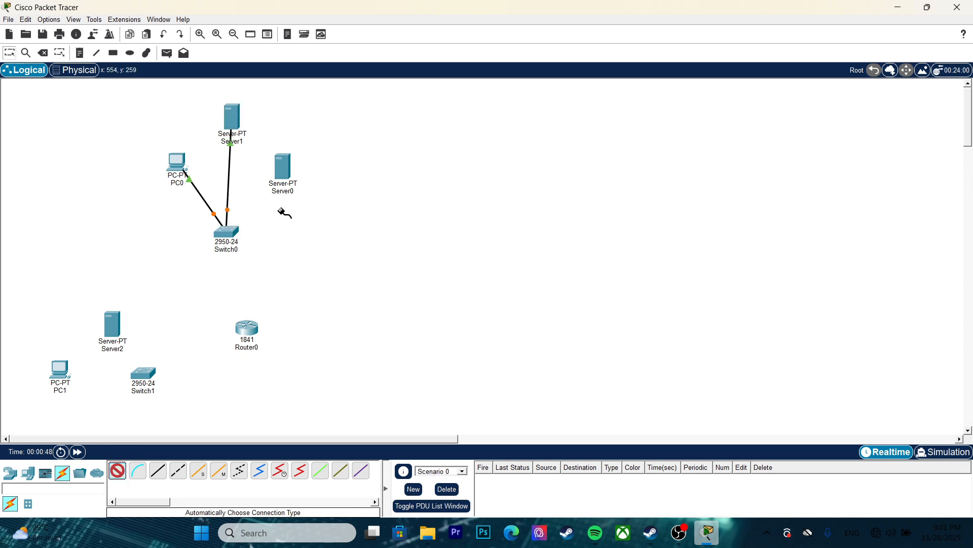
left_click(284, 174)
left_click(226, 232)
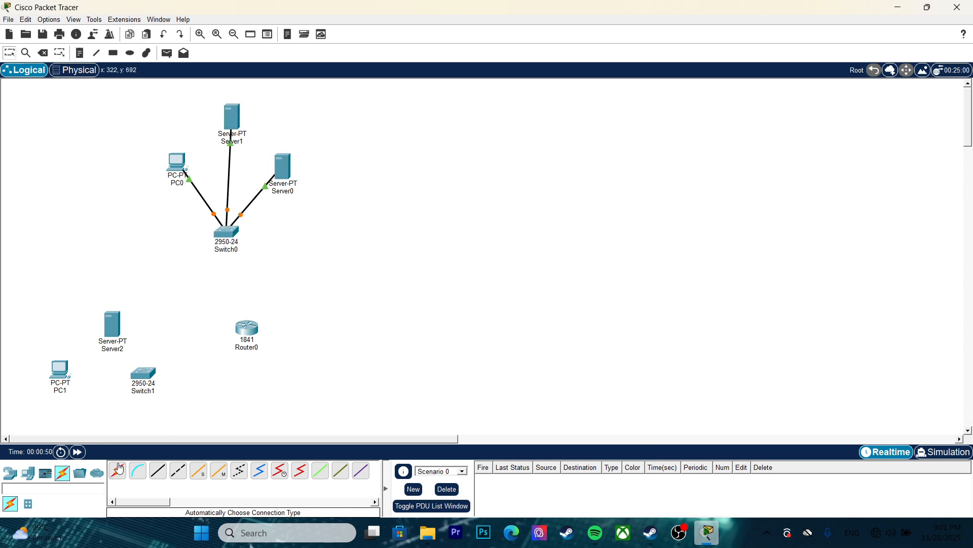
left_click(226, 234)
left_click(244, 338)
Connect Server2 and PC1 to Switch1 with automatically chosen cables.
left_click(117, 471)
left_click(113, 327)
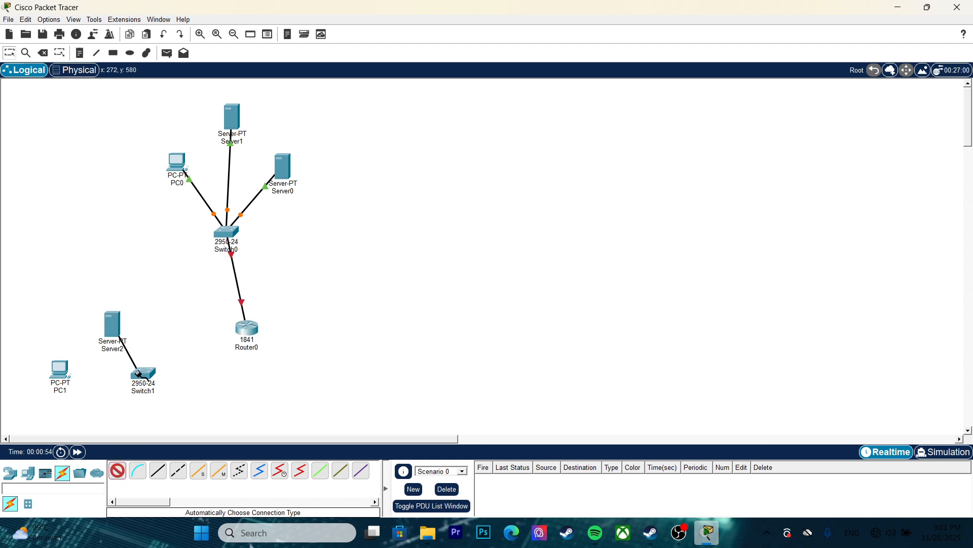
left_click(142, 373)
left_click(117, 471)
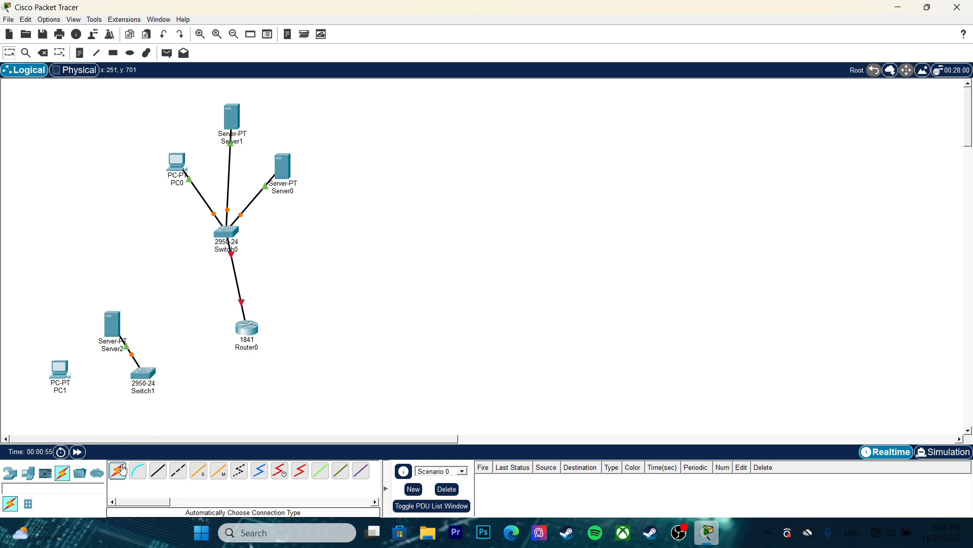
left_click(61, 374)
left_click(147, 384)
Connect Switch1 to Router0 with an automatically chosen cable.
left_click(117, 470)
left_click(143, 373)
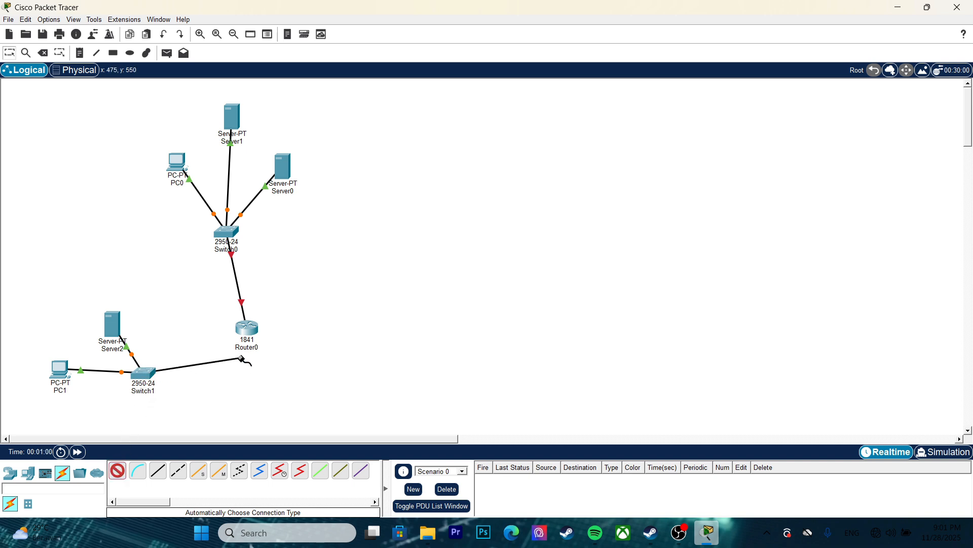
left_click(247, 328)
Rename Server0 as "DNS Server 192.168.10.2" and move it farther right of Switch0.
left_click(284, 191)
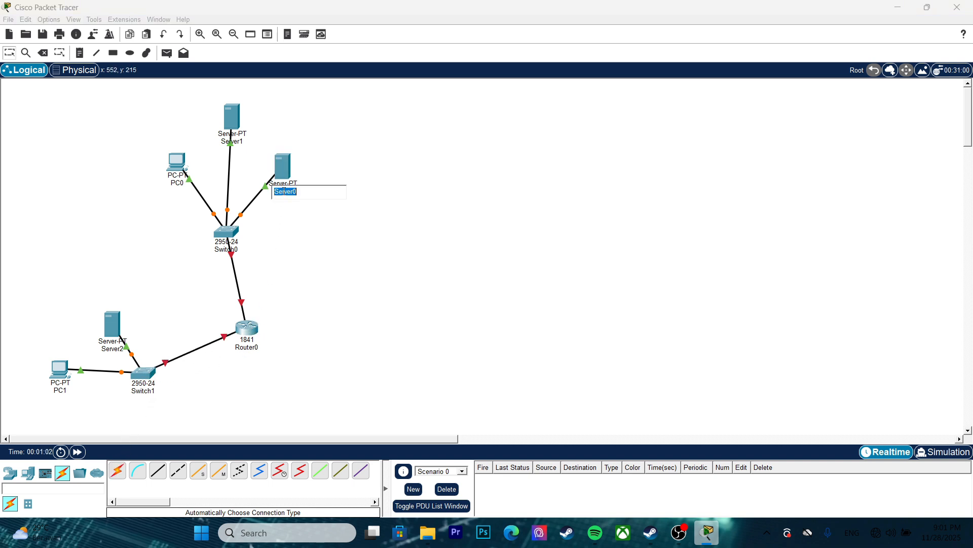
type("DNS Se")
type("rver 192")
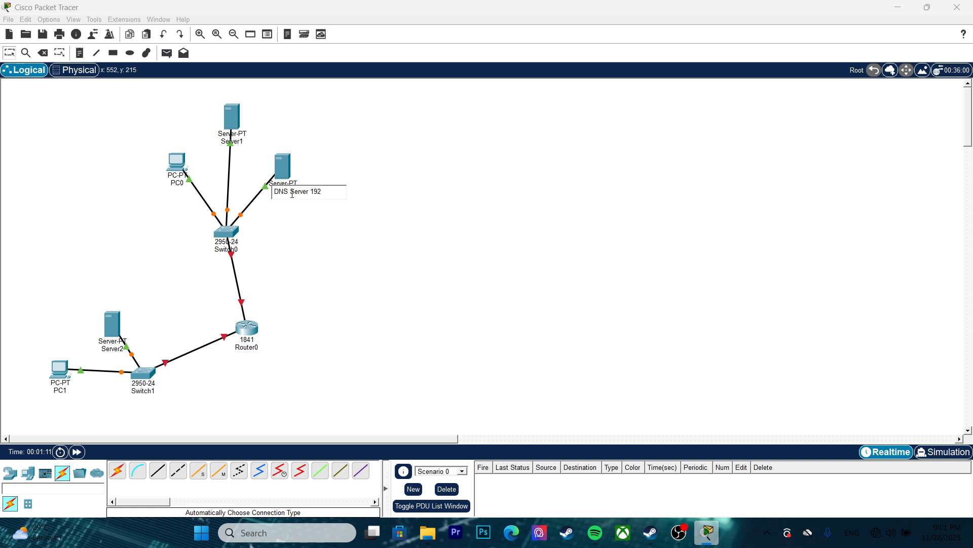
type(".168.10.2")
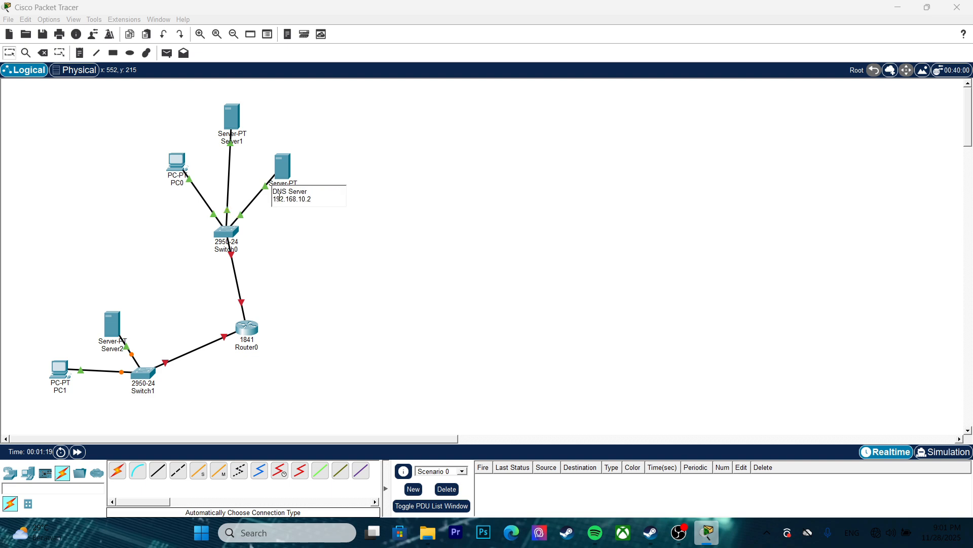
left_click_drag(277, 199, 302, 198)
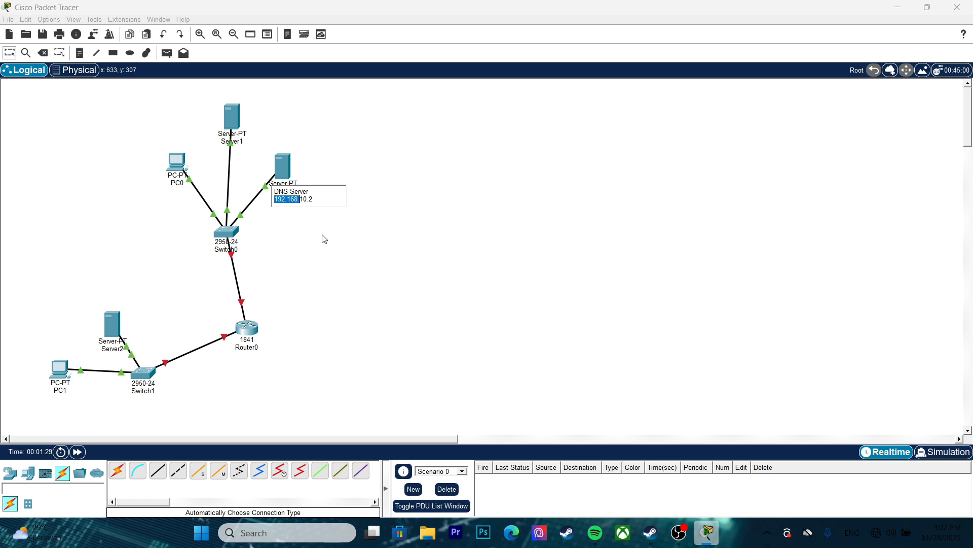
left_click(332, 199)
key("Return")
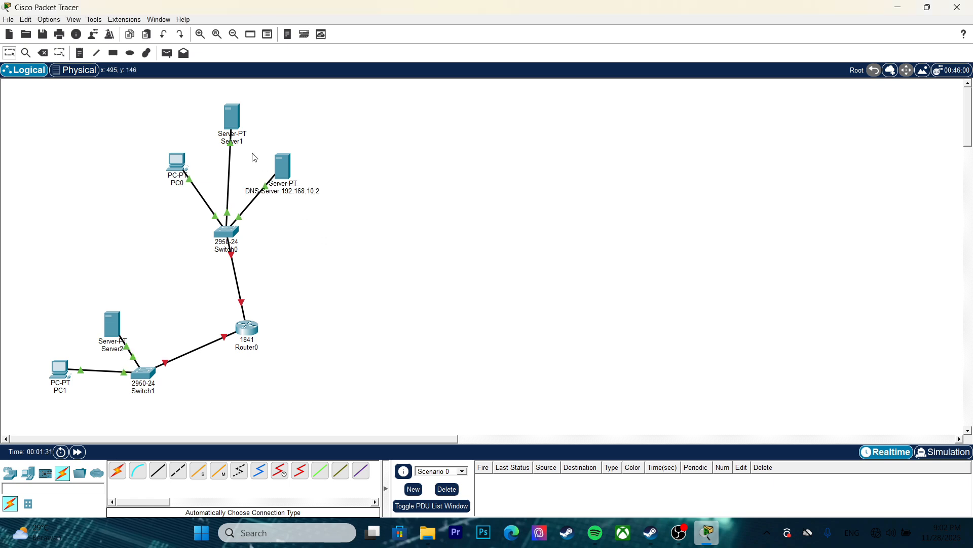
left_click_drag(285, 165, 326, 183)
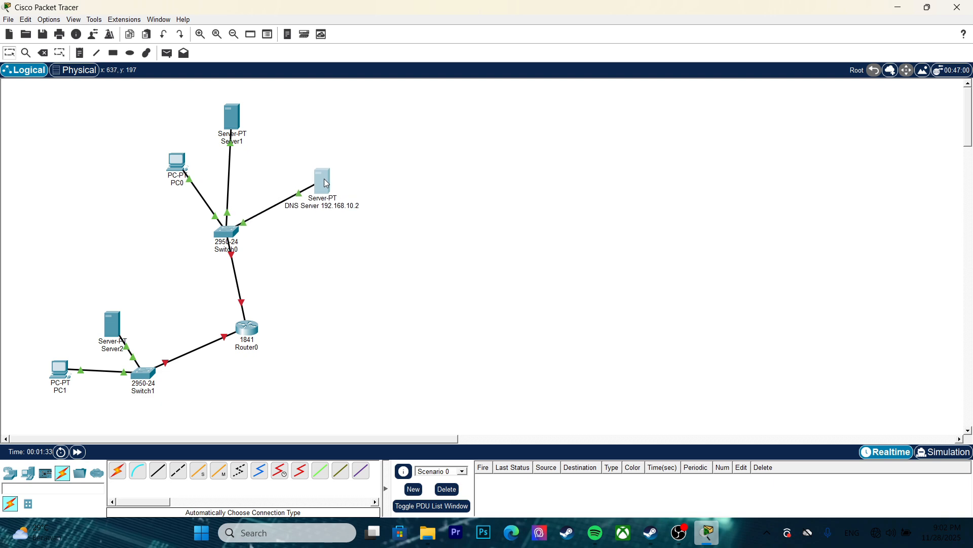
Rename Server1 as "Ilkom.com 192.168.10.3".
left_click(238, 140)
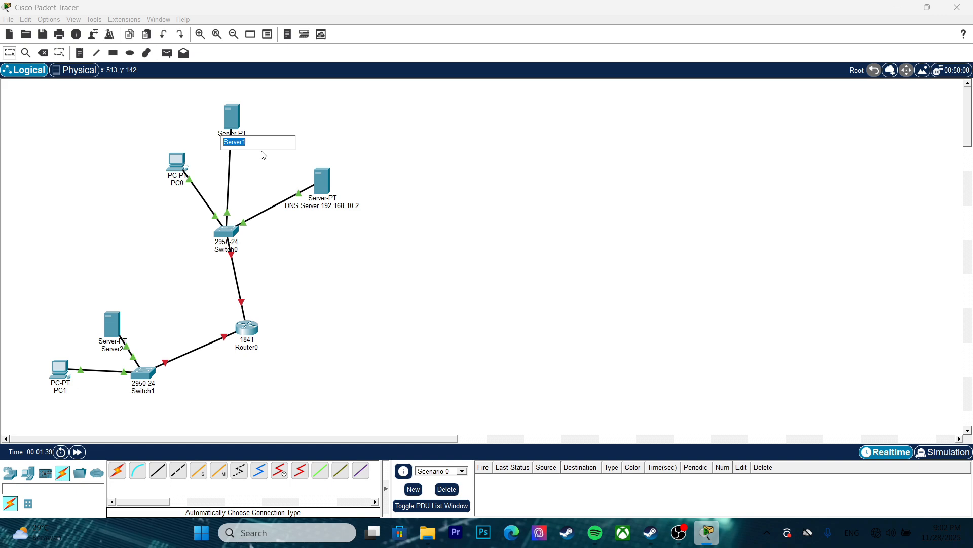
key("BackSpace")
type("Ilkom.com 192.168.10.3")
key("Return")
Move PC0 slightly away from the servers and rename it "PC0 192.168.10.4".
left_click_drag(176, 165, 158, 168)
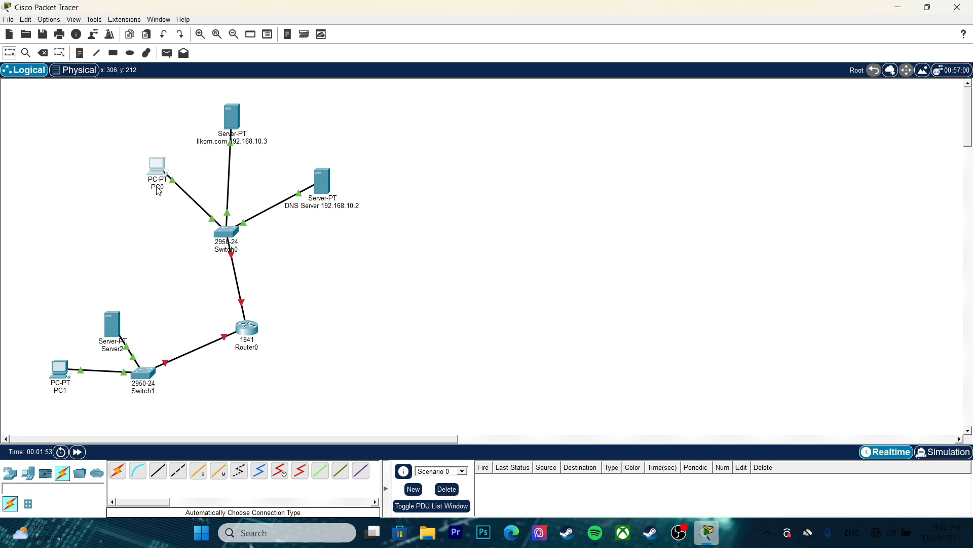
left_click(161, 187)
left_click(166, 190)
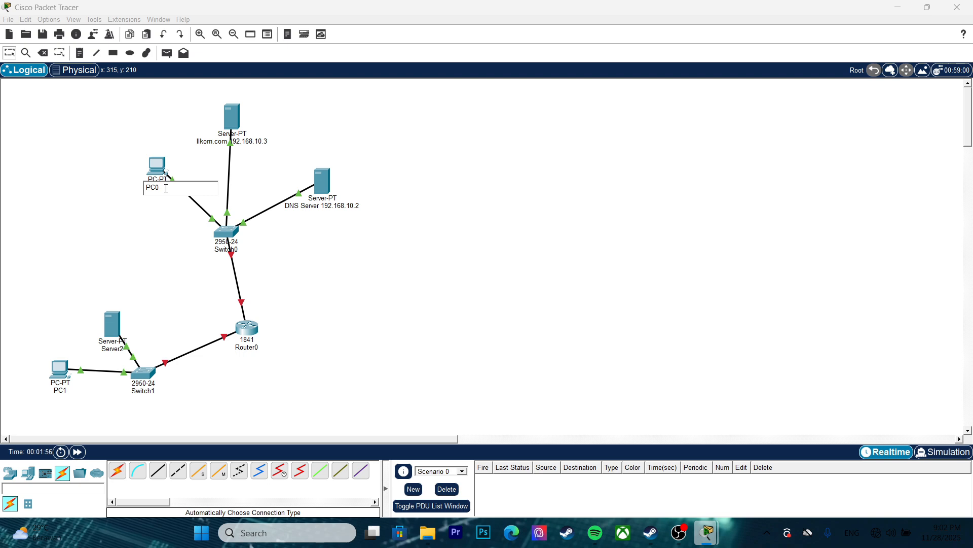
type("192.168.10.4")
left_click(186, 175)
Tidy the upper network by lowering PC0 slightly and shifting Switch0 and Router0 a little upward.
left_click_drag(157, 163, 150, 184)
mouse_move(226, 230)
left_mouse_down()
mouse_move(226, 181)
mouse_move(234, 217)
left_mouse_up()
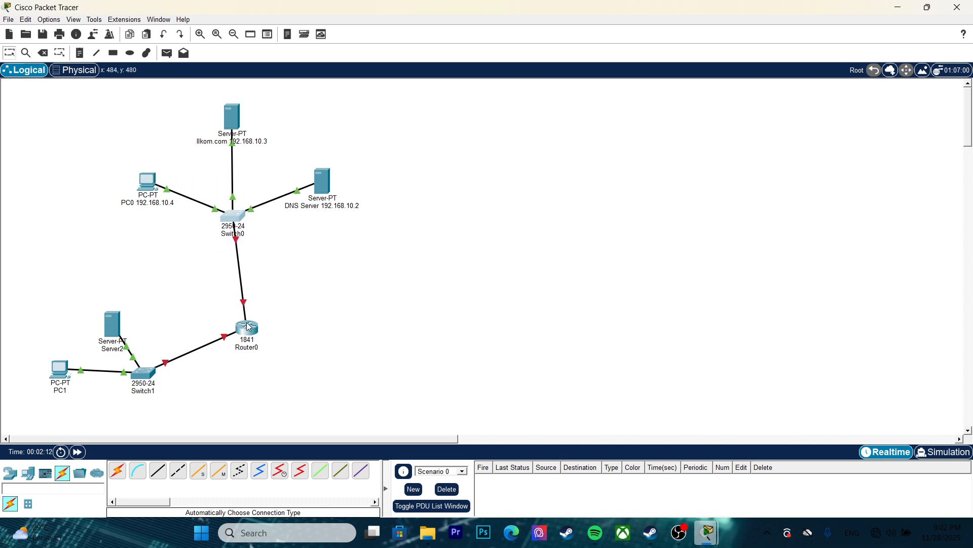
left_click_drag(247, 328, 247, 320)
Rename Server2 as "Pendikom.com 192.168.20.2" and reposition it higher above Switch1.
left_click_drag(113, 324, 101, 295)
left_click(104, 318)
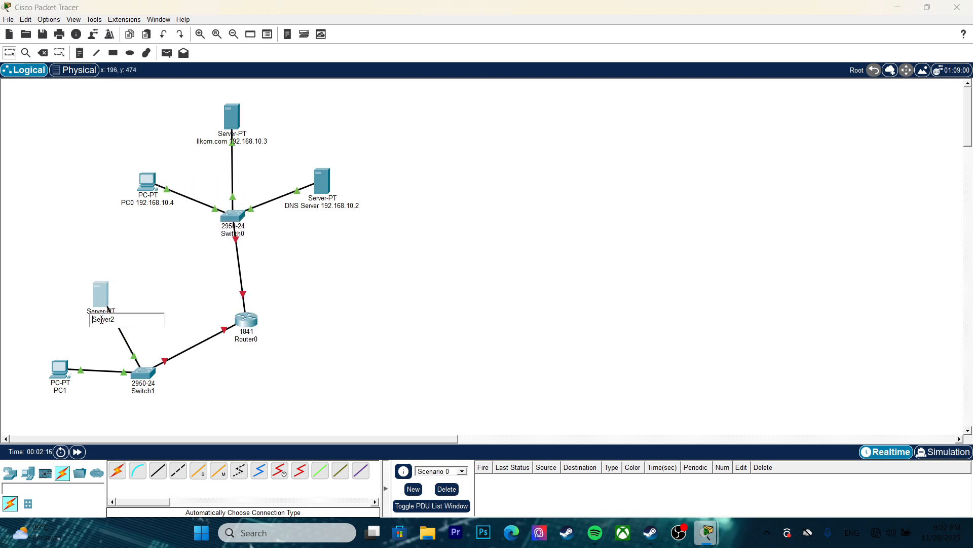
type("Pendiko")
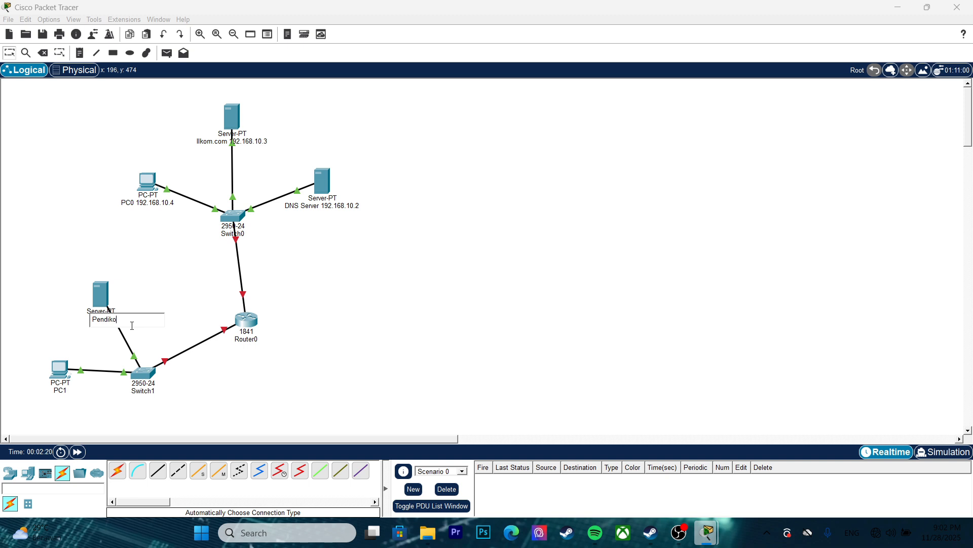
type("m.com")
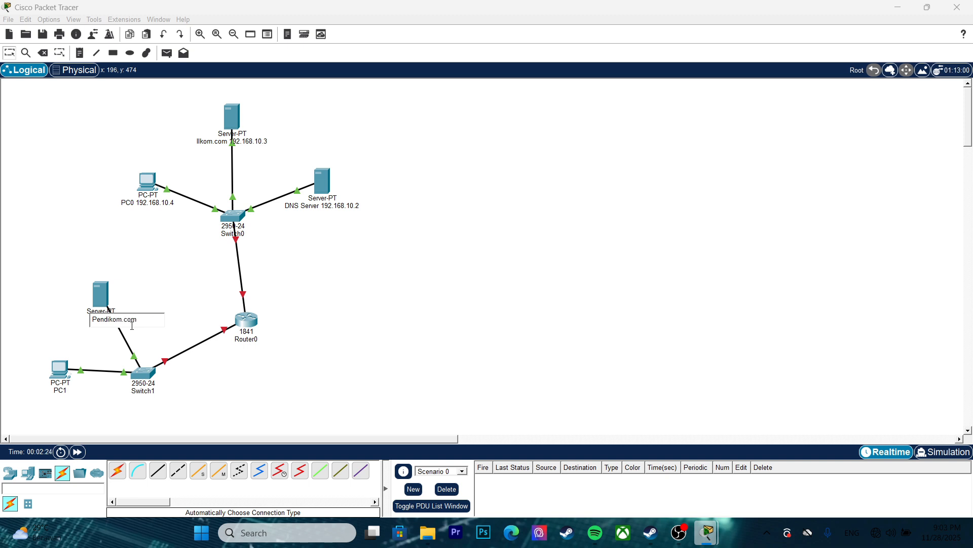
key("Return")
type("192.168.20.2")
key("Return")
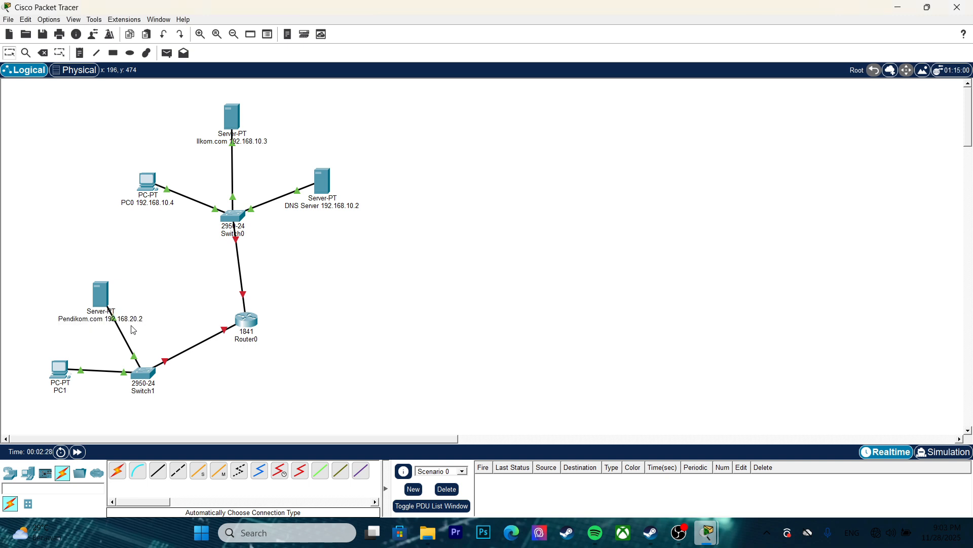
left_click_drag(104, 294, 135, 291)
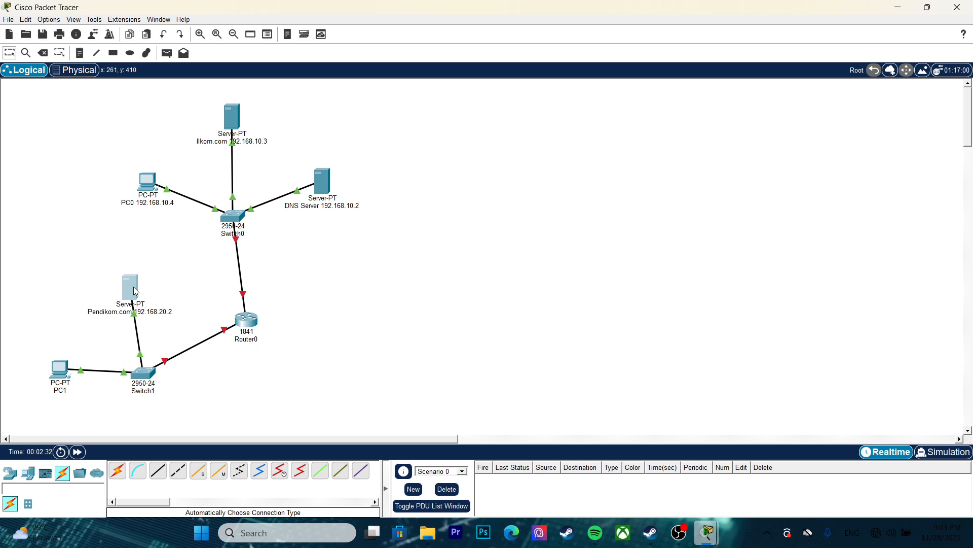
Rename PC1 as "PC1 192.168.20.3" and move Switch1 slightly upward.
left_click(68, 391)
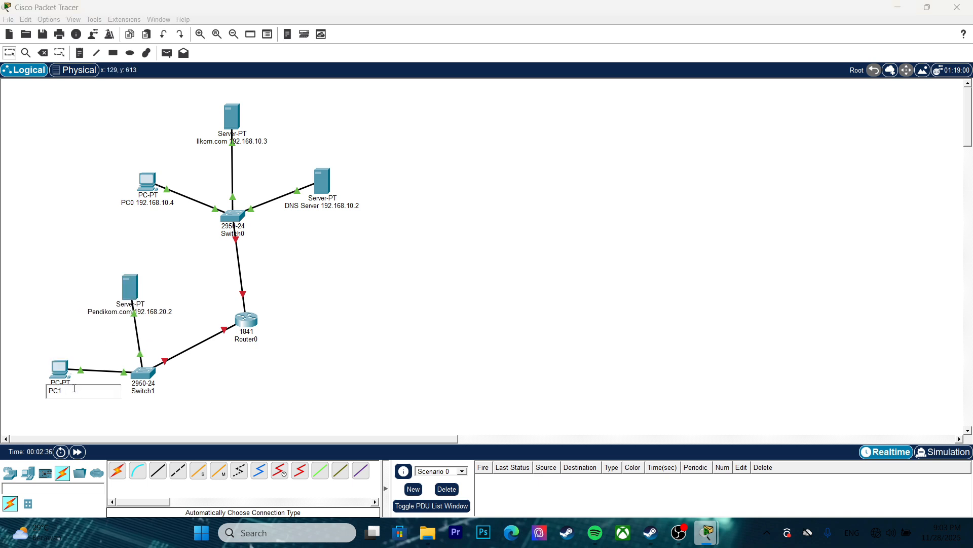
type("192.168.20.3")
key("Return")
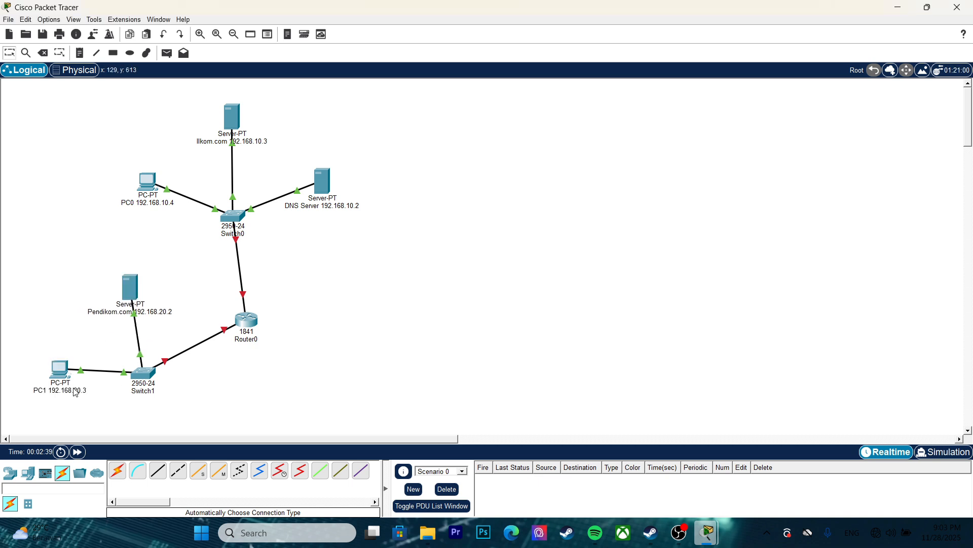
left_click_drag(146, 374, 144, 360)
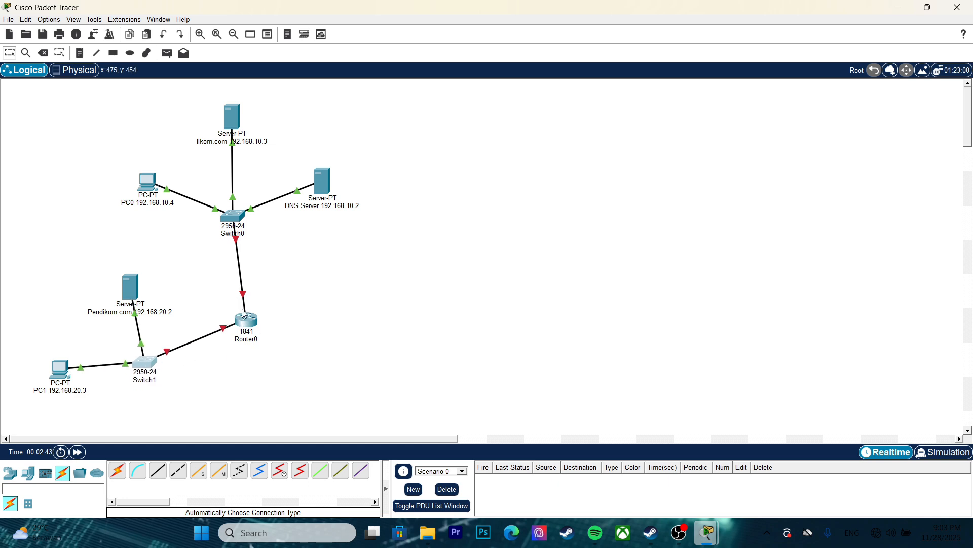
Configure Router0's FastEthernet0/0 with IPv4 address 192.168.10.1 and mask 255.255.255.0, and turn the port on.
left_click(248, 323)
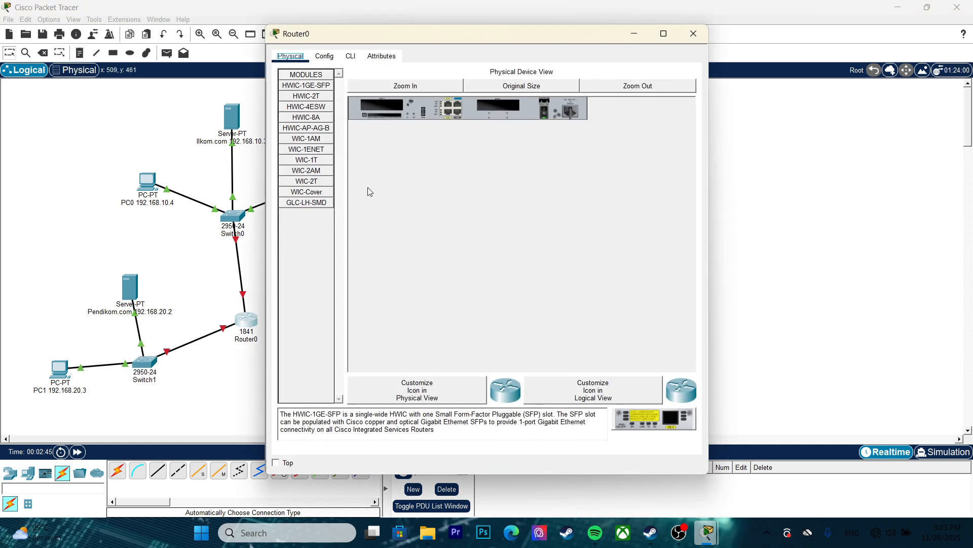
left_click(329, 62)
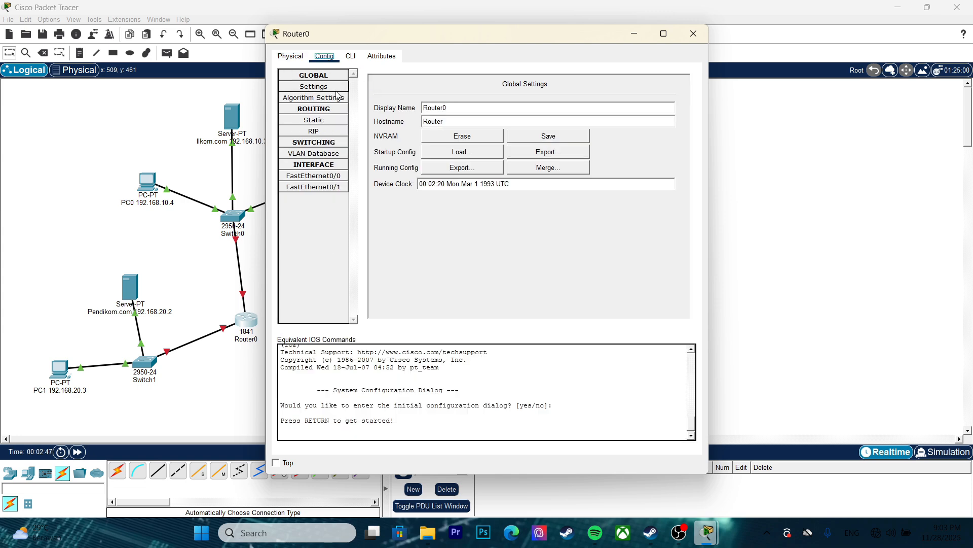
left_click(314, 176)
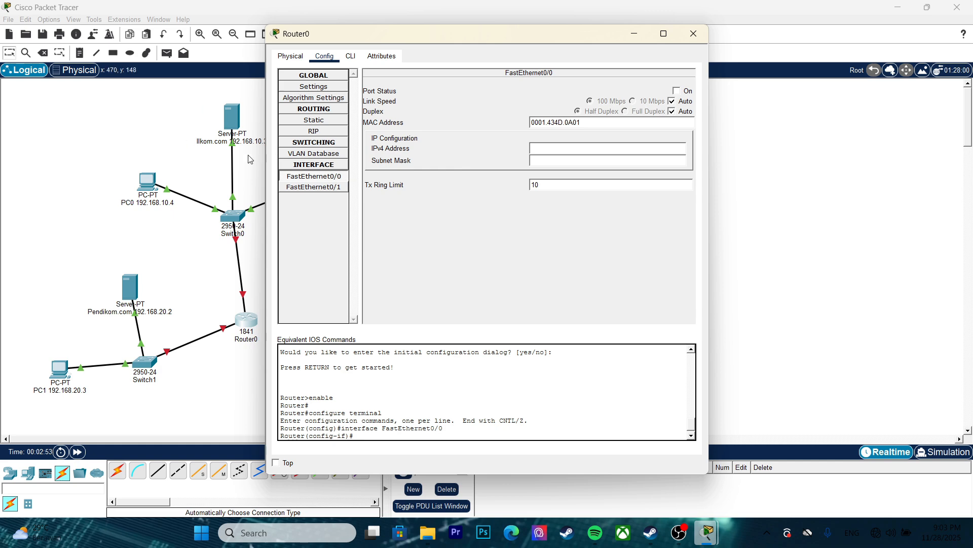
type("192.168.10.1")
left_click(677, 91)
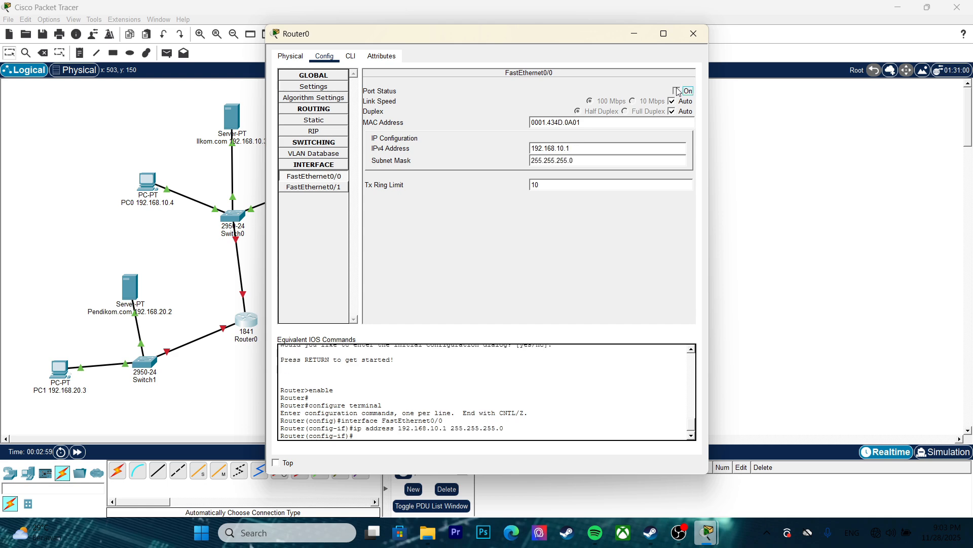
Configure Router0's FastEthernet0/1 with IPv4 address 192.168.20.1 and mask 255.255.255.0, and turn the port on.
left_click(312, 187)
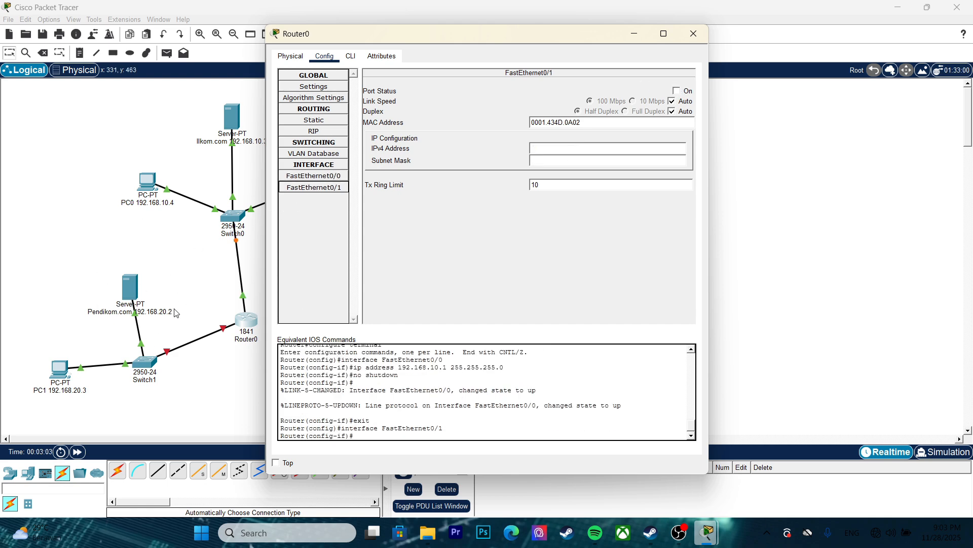
left_click(586, 152)
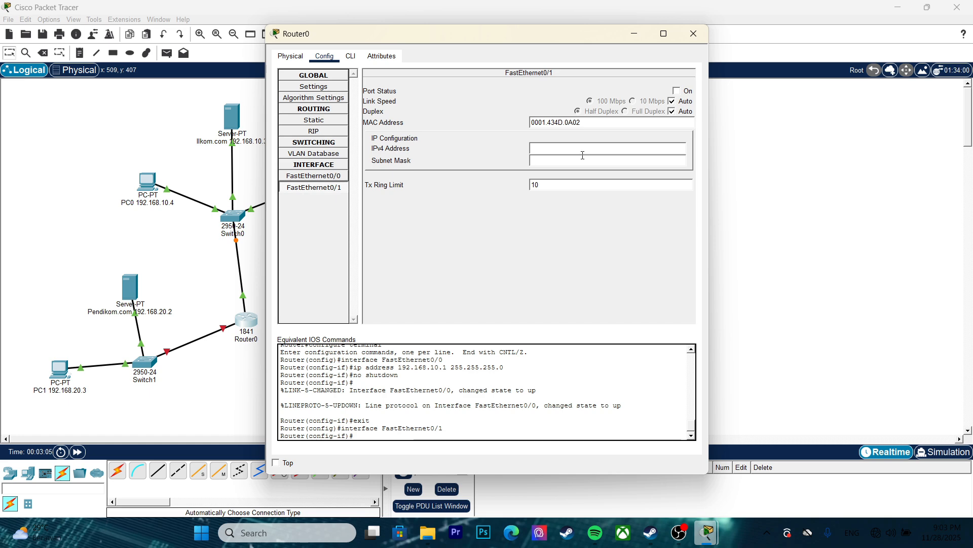
type("192.168.20.1")
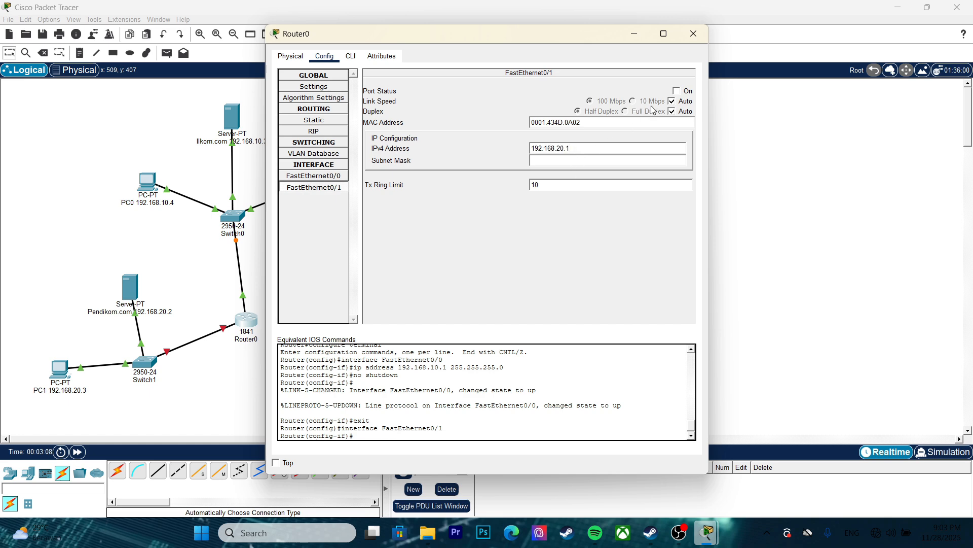
left_click(676, 90)
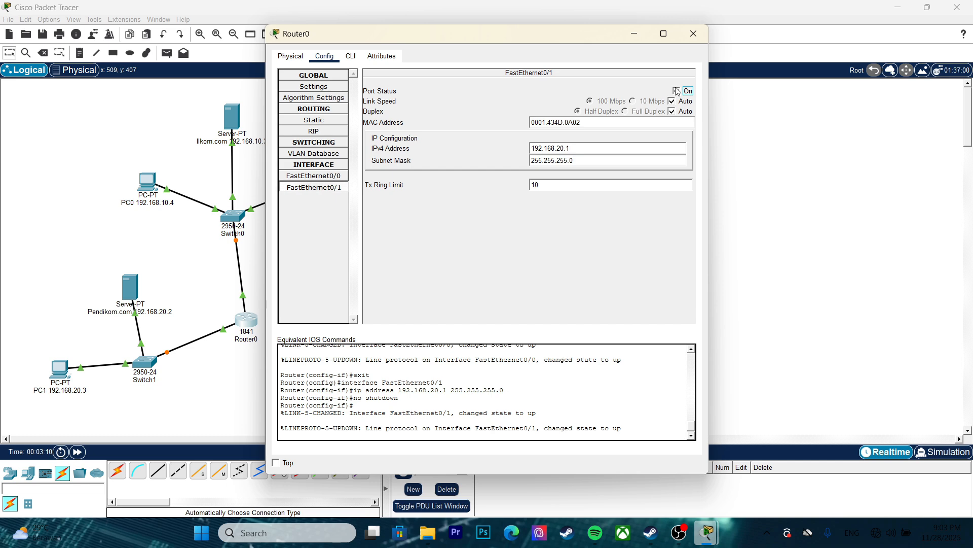
left_click(693, 34)
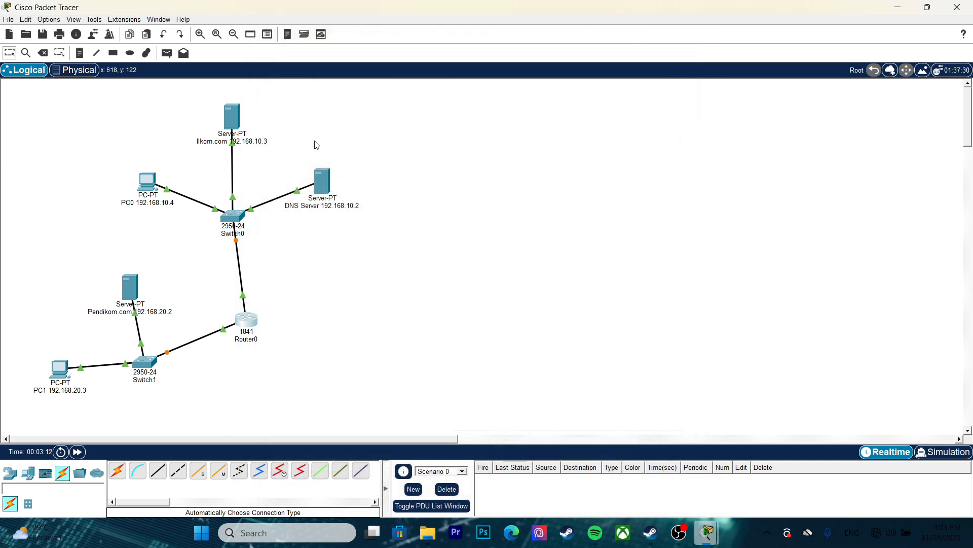
Give the DNS Server static IPv4 address 192.168.10.2, mask 255.255.255.0, default gateway 192.168.10.1 and DNS server 192.168.10.2.
left_click(323, 181)
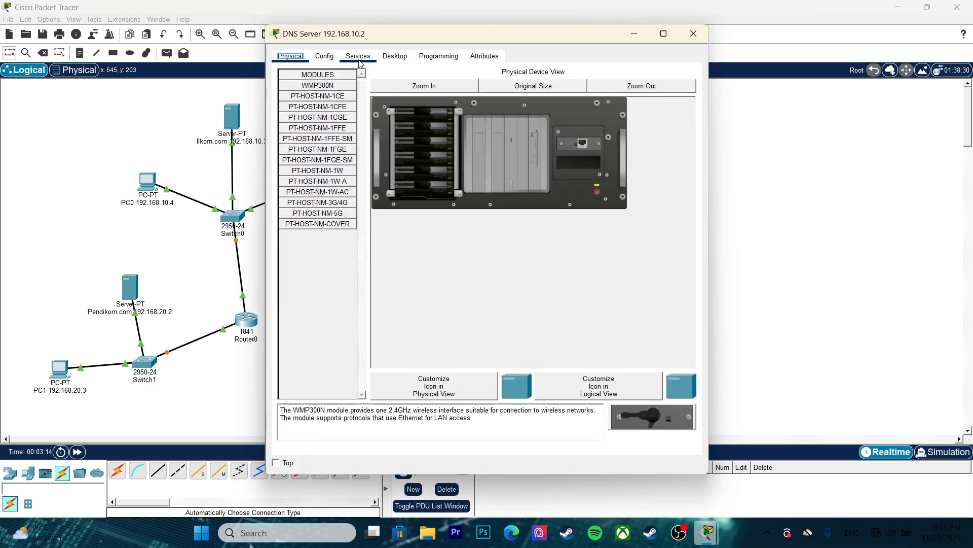
left_click(395, 57)
left_click(322, 106)
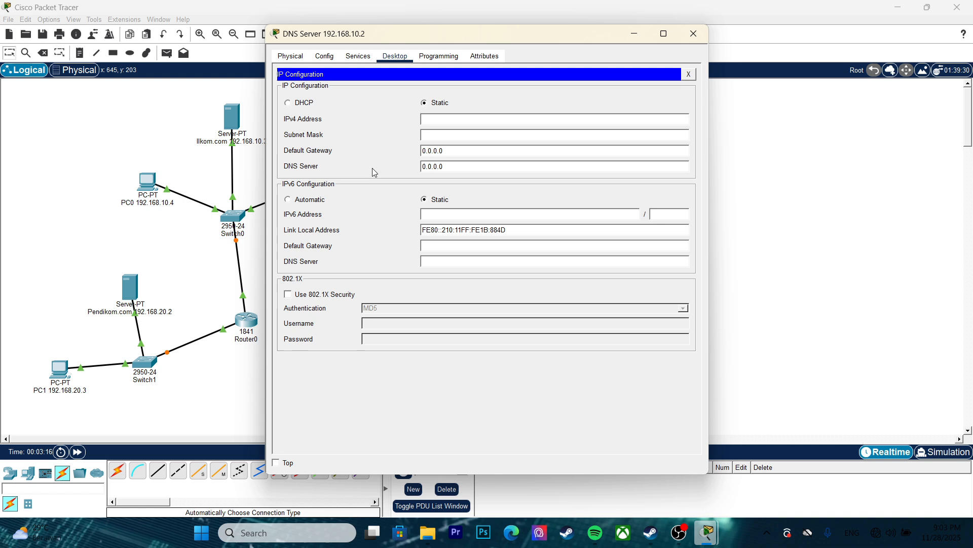
left_click(437, 122)
type("192.168.10.2")
left_click(443, 136)
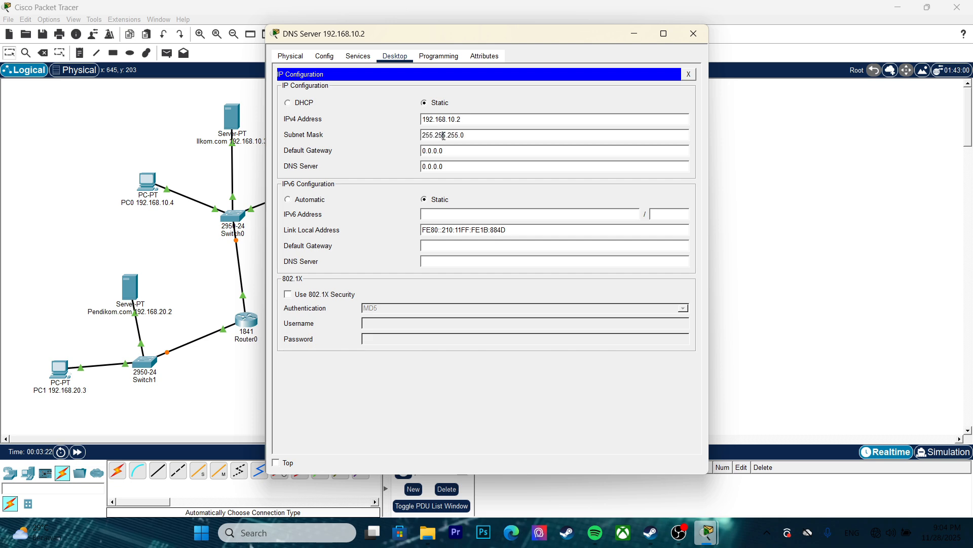
left_click_drag(459, 150, 424, 151)
type("192.168.10.1")
left_click_drag(444, 168, 423, 167)
type("192.168.10.2")
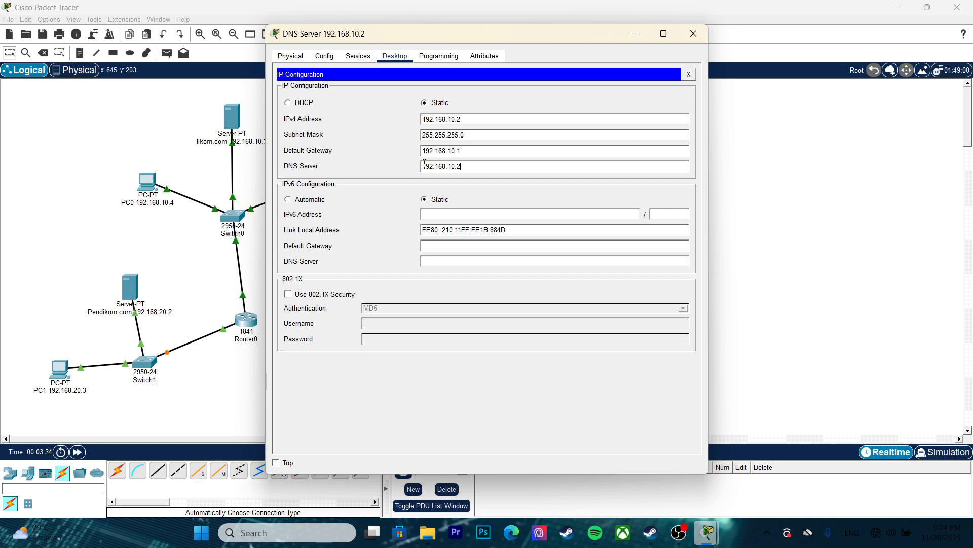
Turn off the HTTP and HTTPS services on the DNS Server and close its window.
left_click(357, 57)
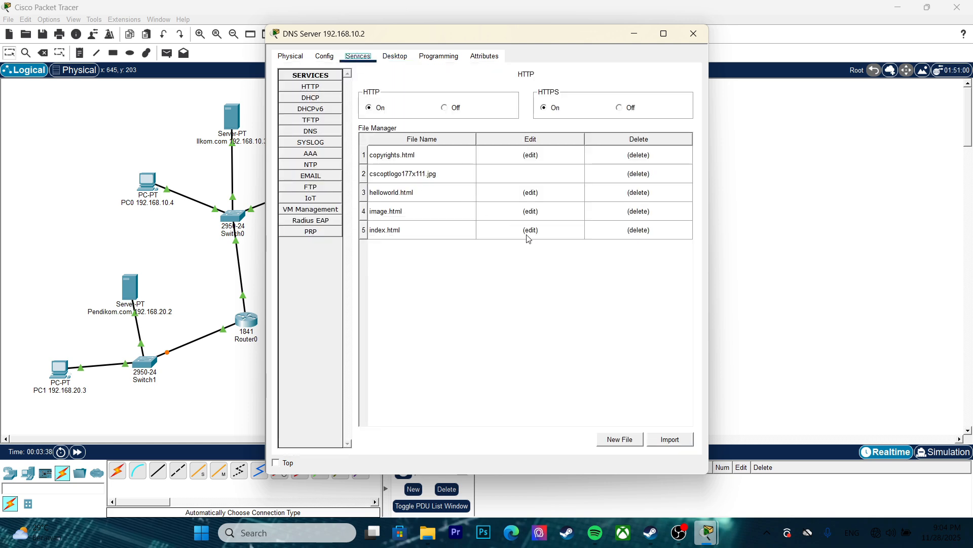
left_click(329, 86)
left_click(445, 107)
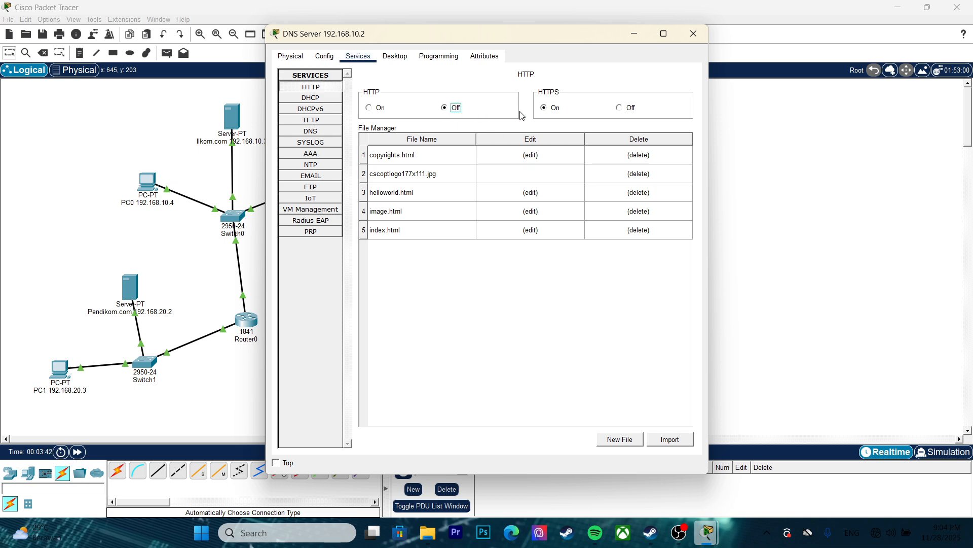
left_click(621, 108)
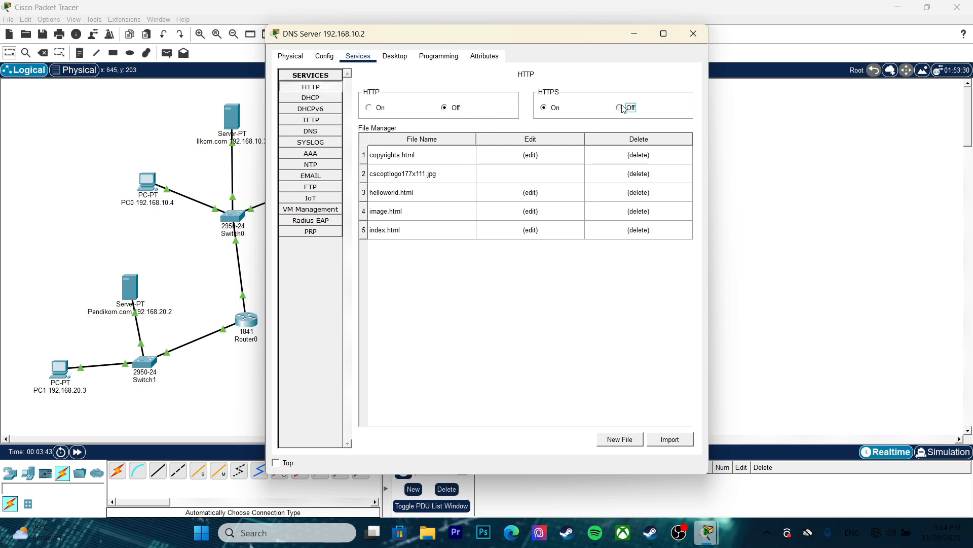
left_click(693, 34)
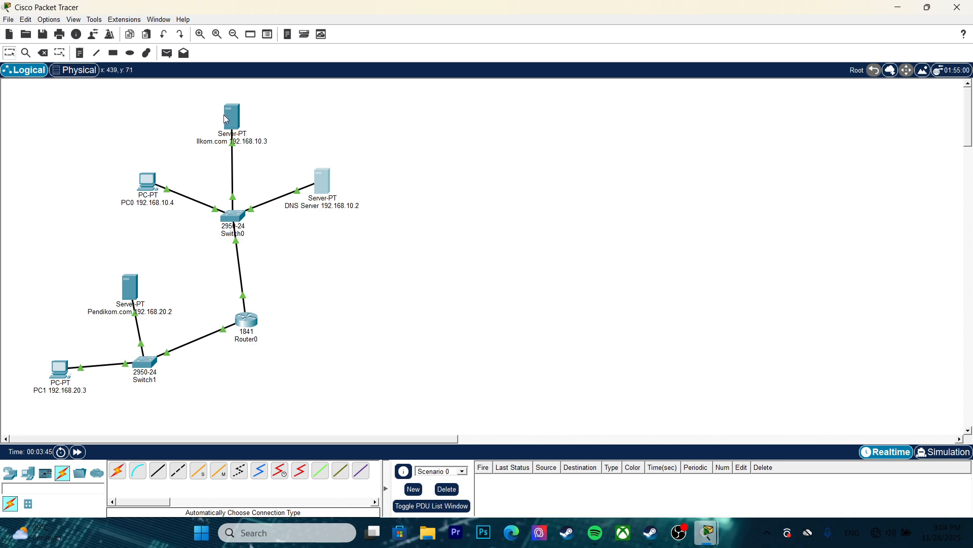
Give the Ilkom.com server static IPv4 address 192.168.10.3, mask 255.255.255.0, default gateway 192.168.10.1 and DNS server 192.168.10.2.
left_click(232, 117)
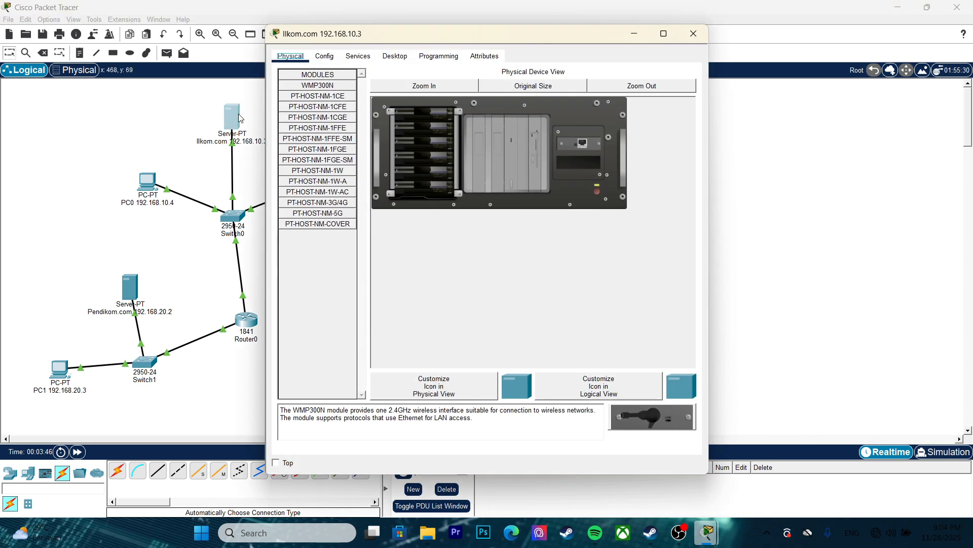
left_click(364, 60)
left_click(394, 59)
left_click(323, 99)
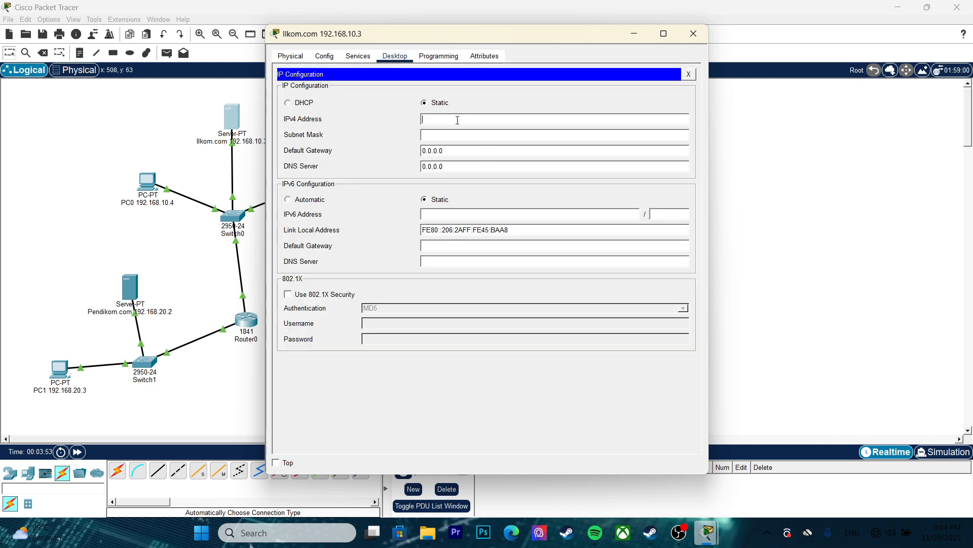
type("192.168.10.3")
left_click(479, 134)
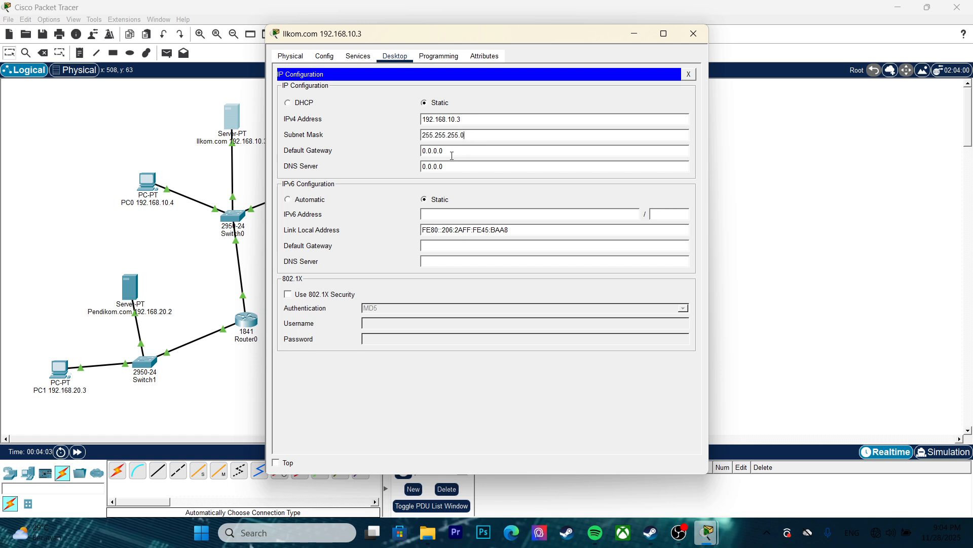
left_click_drag(444, 151, 424, 152)
type("192.168.10")
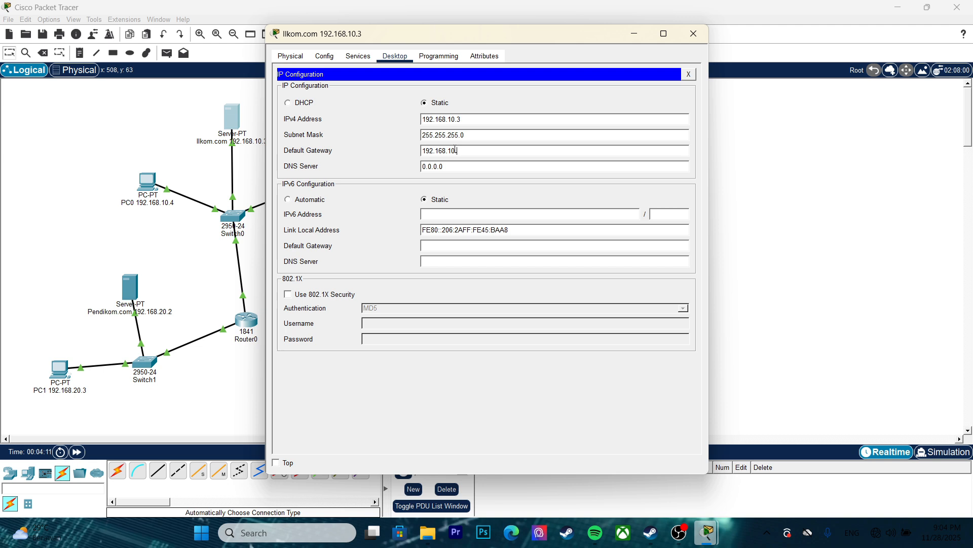
type(".1")
left_click_drag(443, 168, 426, 172)
type("192.168.10.2")
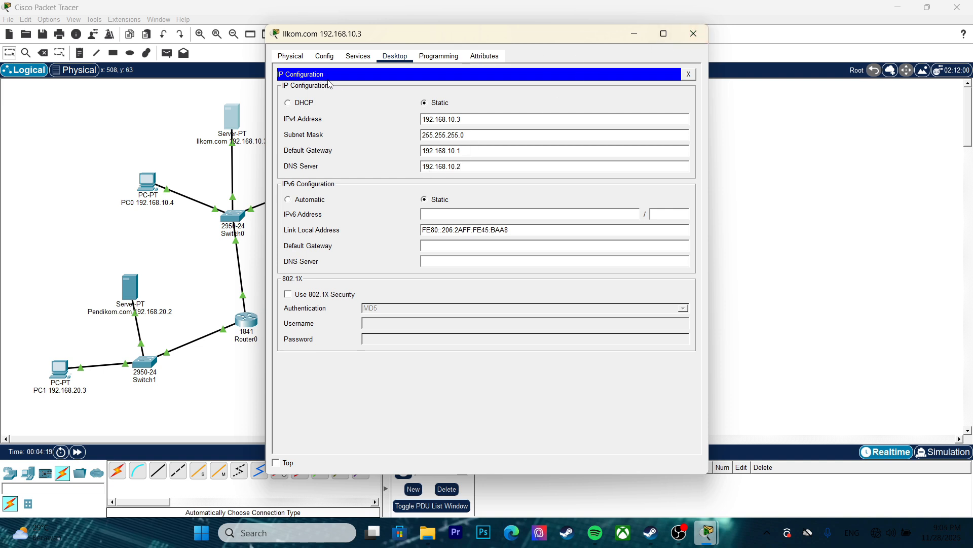
In the Ilkom.com server's index.html, replace the welcome sentence with "Ilkom Berhasil".
left_click(358, 56)
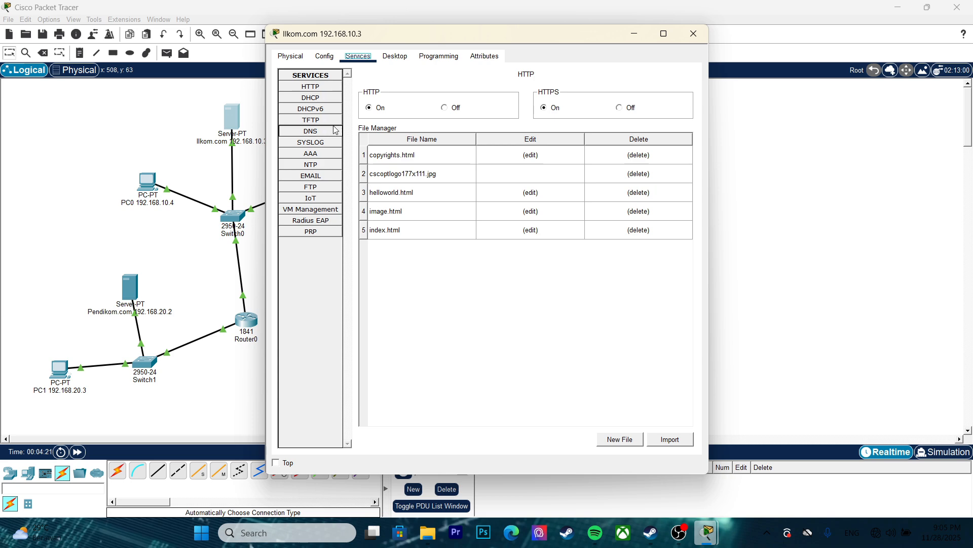
left_click(530, 230)
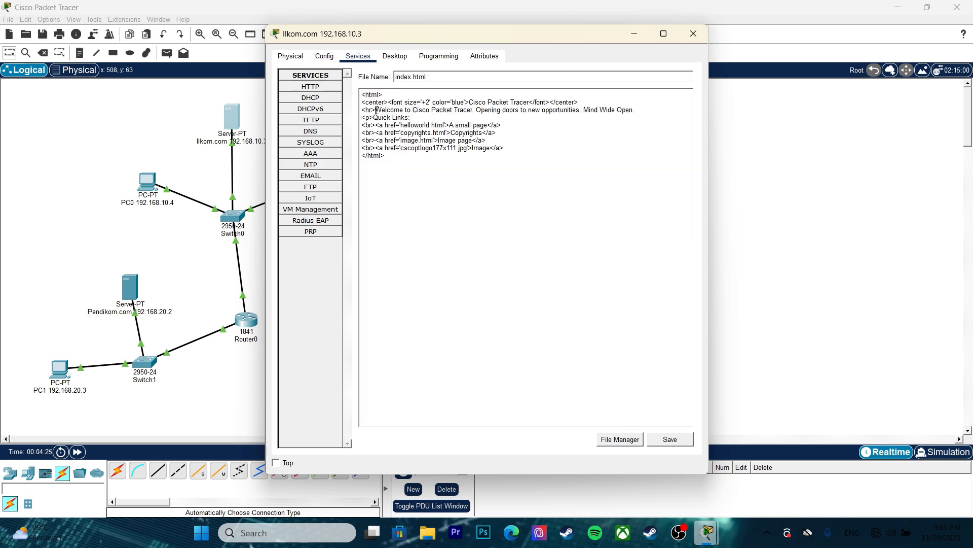
left_click_drag(375, 110, 638, 109)
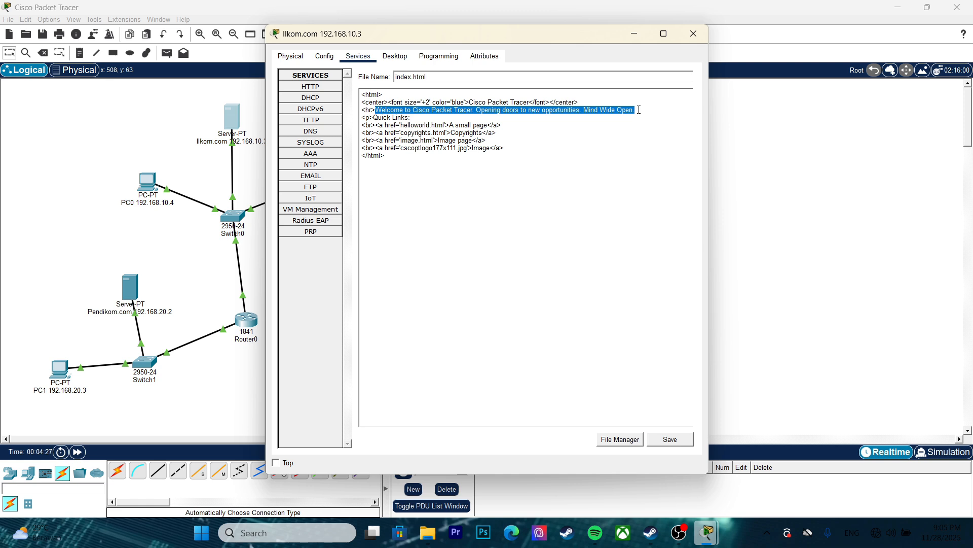
key("BackSpace")
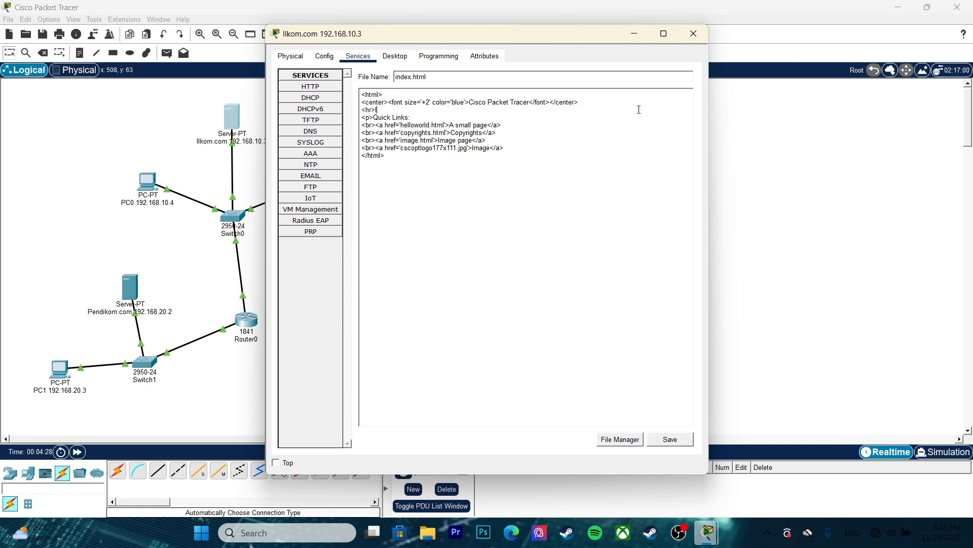
type("Ilkom Berhasil")
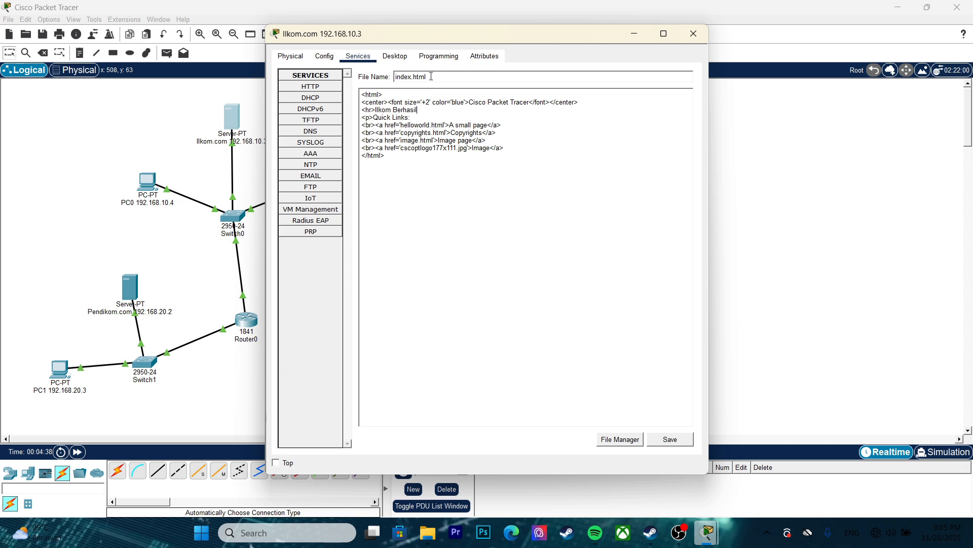
Replace the index.html heading "Cisco Packet Tracer" with "ILKOM.com", save the page and close the server window.
left_click_drag(470, 103, 527, 101)
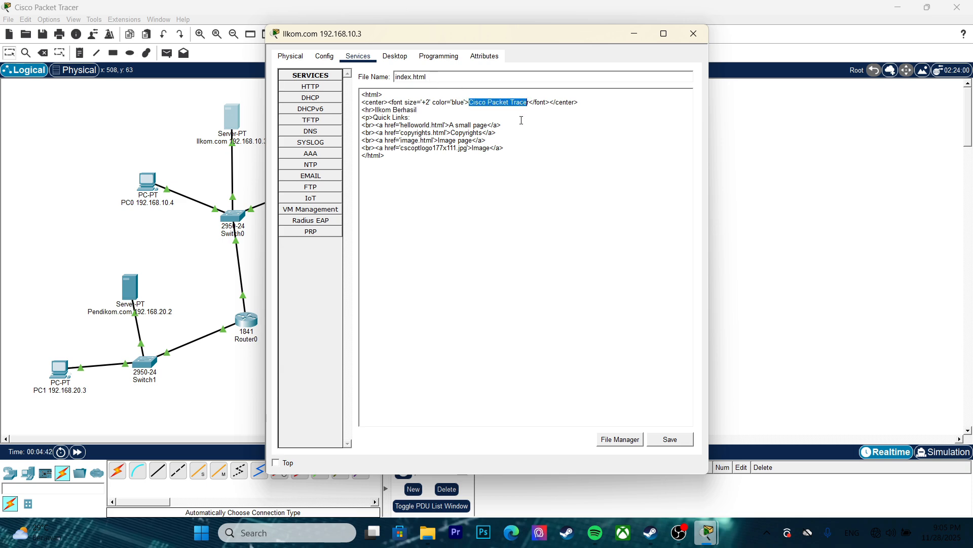
left_click(530, 102)
left_click_drag(529, 103, 512, 103)
left_click_drag(529, 103, 471, 104)
type("I")
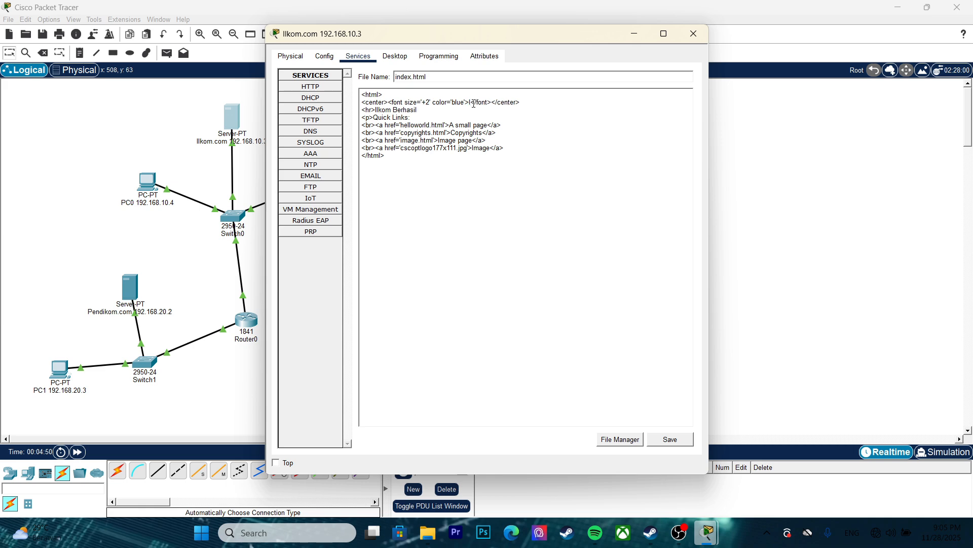
type("LKOM.com")
left_click(679, 439)
left_click(460, 270)
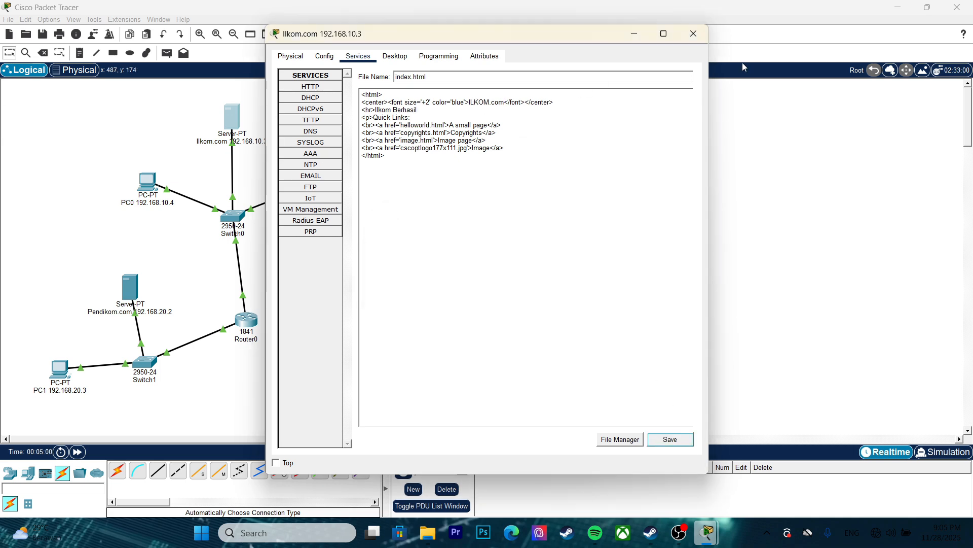
left_click(694, 34)
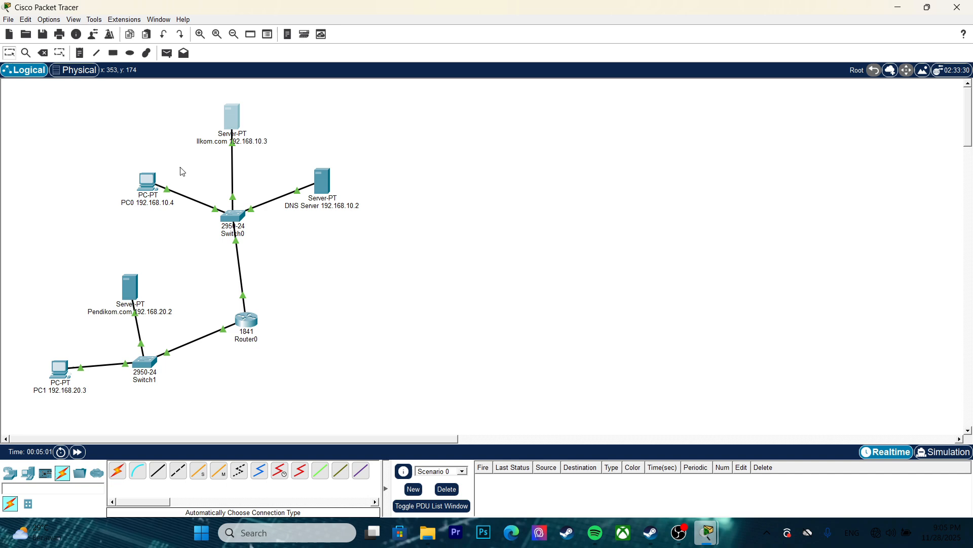
Give PC0 the static IPv4 address 192.168.10.4 with subnet mask 255.255.255.0.
left_click(146, 185)
left_click(365, 57)
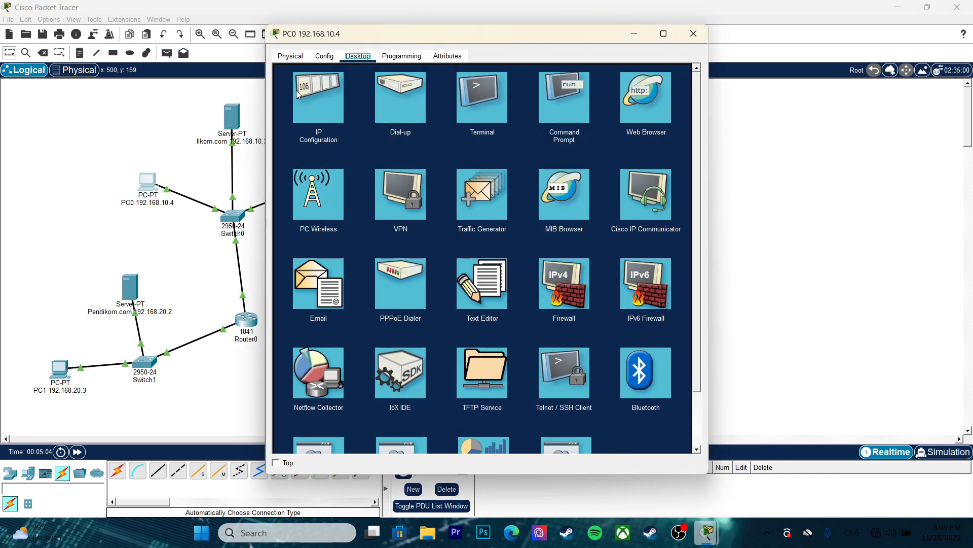
left_click(335, 97)
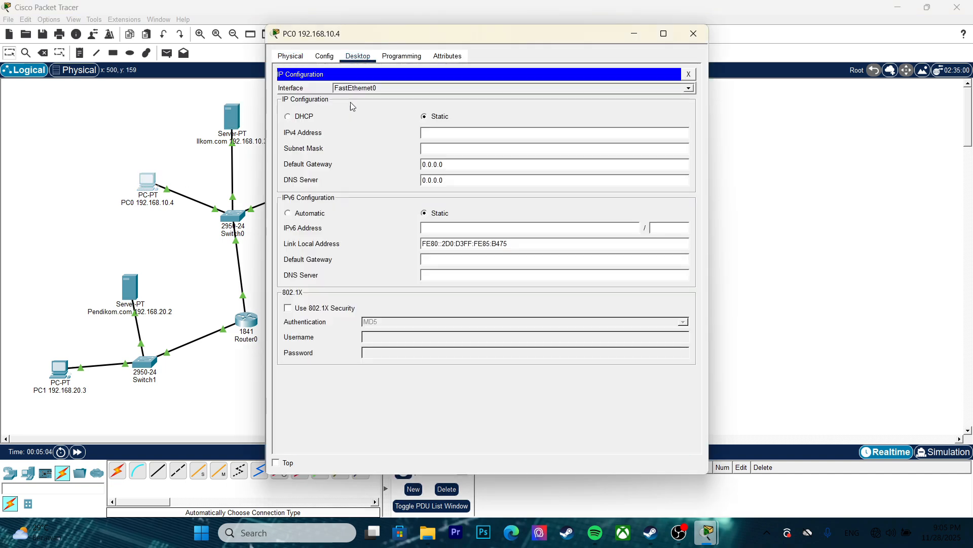
left_click(441, 133)
type("192.168.10.4")
left_click(446, 148)
Set PC0's default gateway to 192.168.10.1 and DNS server to 192.168.10.2, and close its window.
left_click_drag(455, 164, 421, 166)
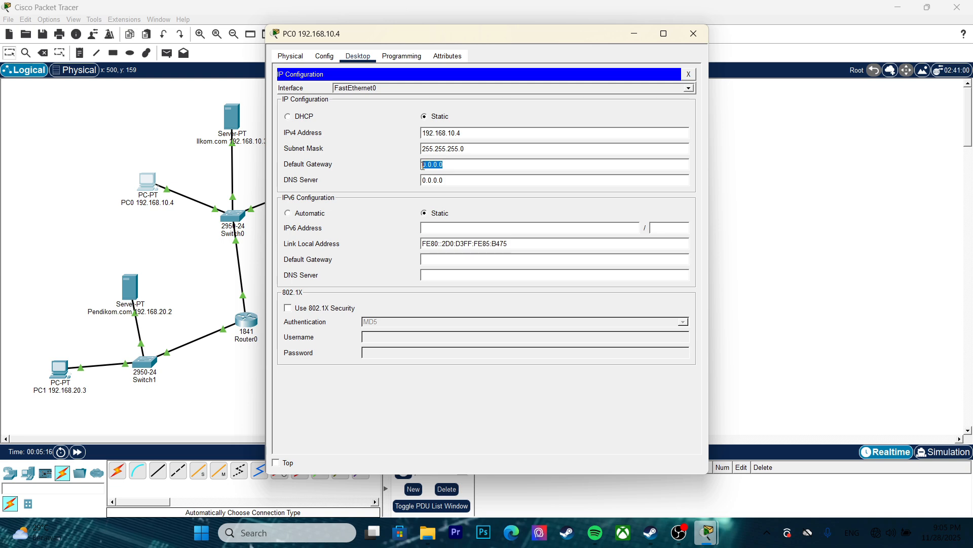
type("192.168.10.1")
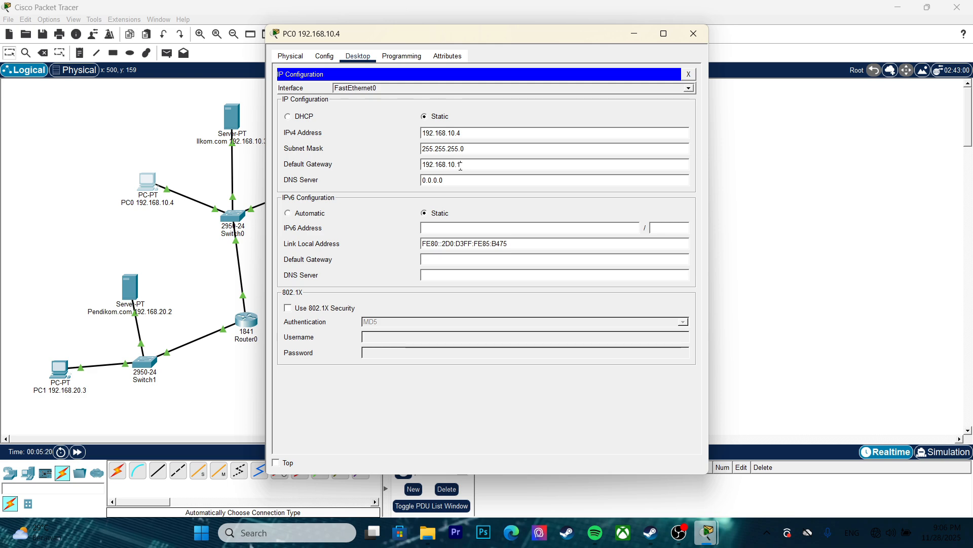
left_click_drag(445, 181, 424, 182)
key("BackSpace")
type("192.168.")
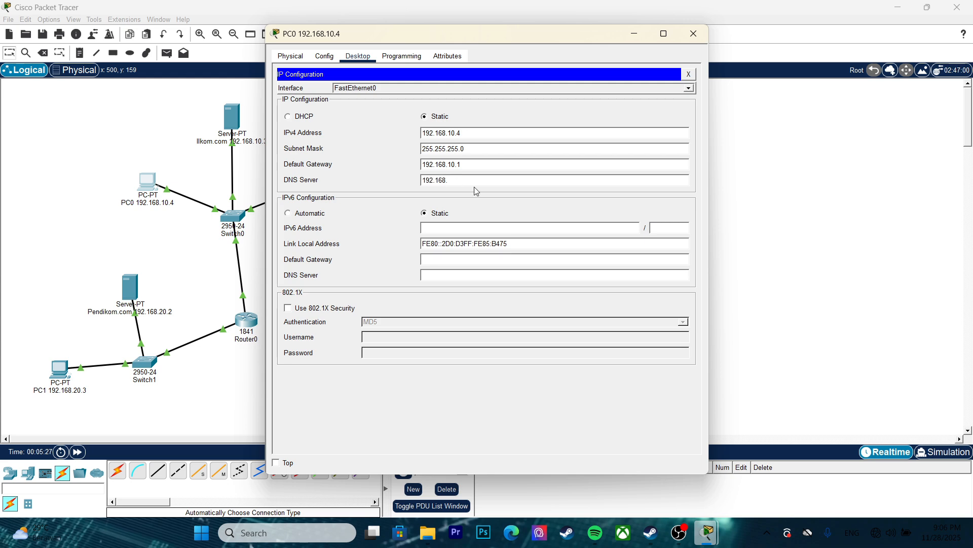
type("10.2")
left_click(694, 35)
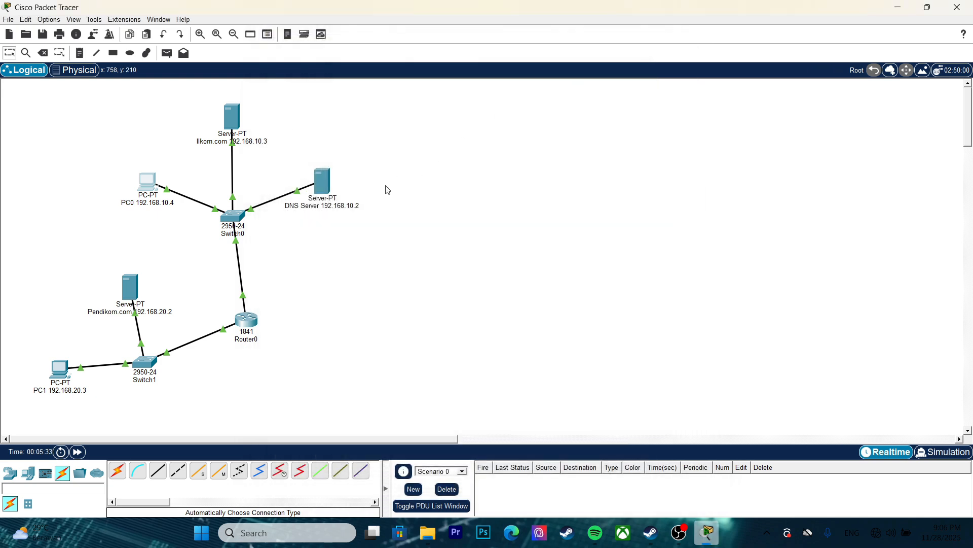
Give the Pendikom.com server static IPv4 address 192.168.20.2, mask 255.255.255.0, default gateway 192.168.20.1 and DNS server 192.168.10.2.
left_click(130, 287)
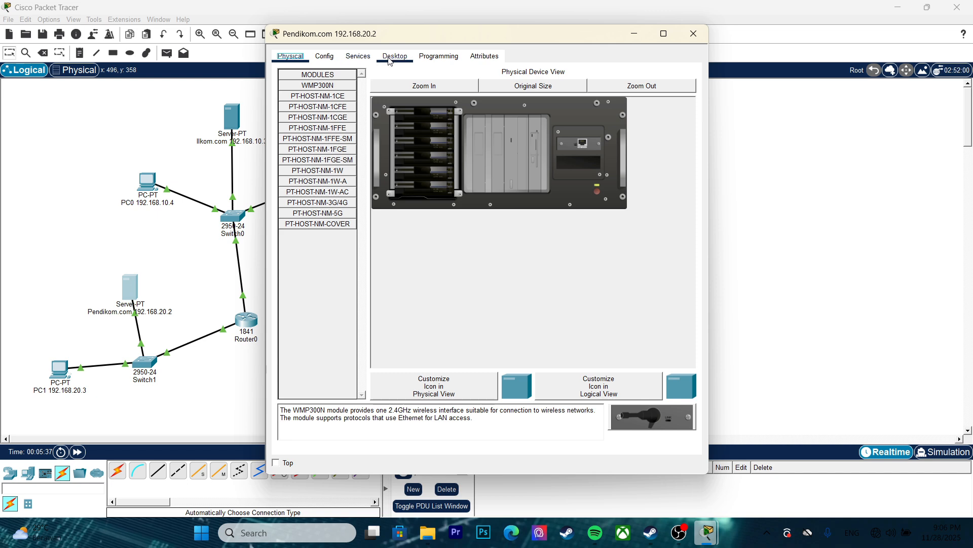
left_click(390, 59)
left_click(346, 93)
left_click(455, 120)
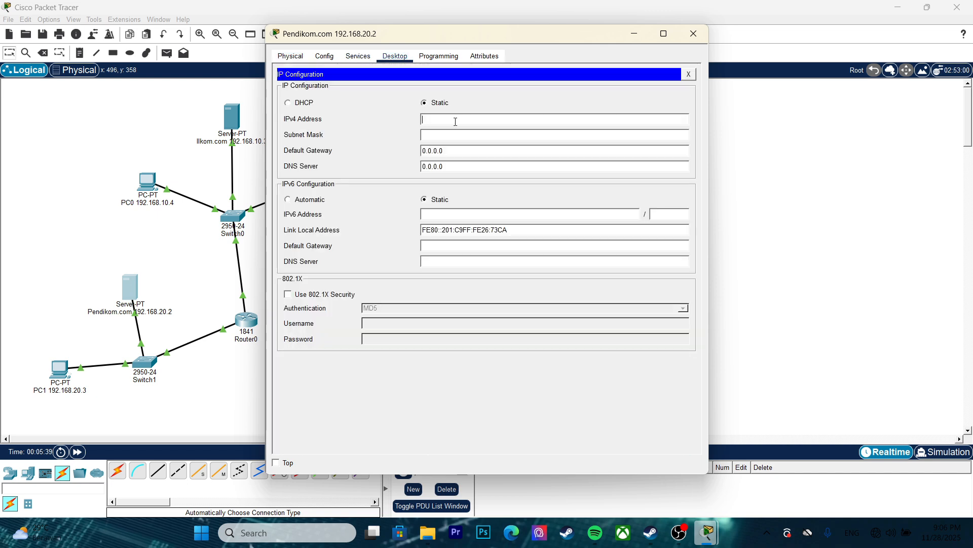
type("192.168.20.2")
key("Tab")
left_click_drag(444, 150, 423, 150)
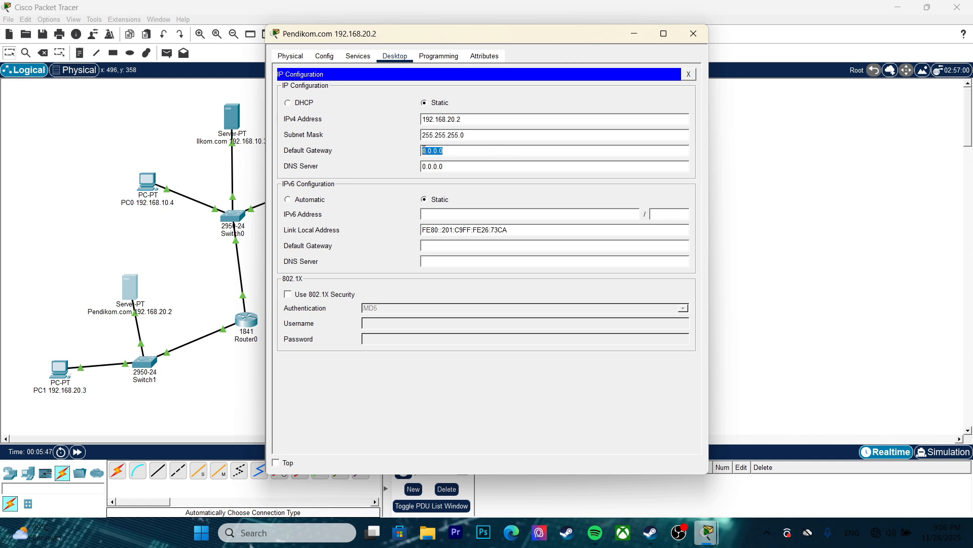
type("192.168.20.1")
left_click_drag(450, 166, 423, 166)
type("192.168.10.2")
In the Pendikom.com server's index.html, replace the welcome sentence with "Pendikom Berhasil".
left_click(353, 57)
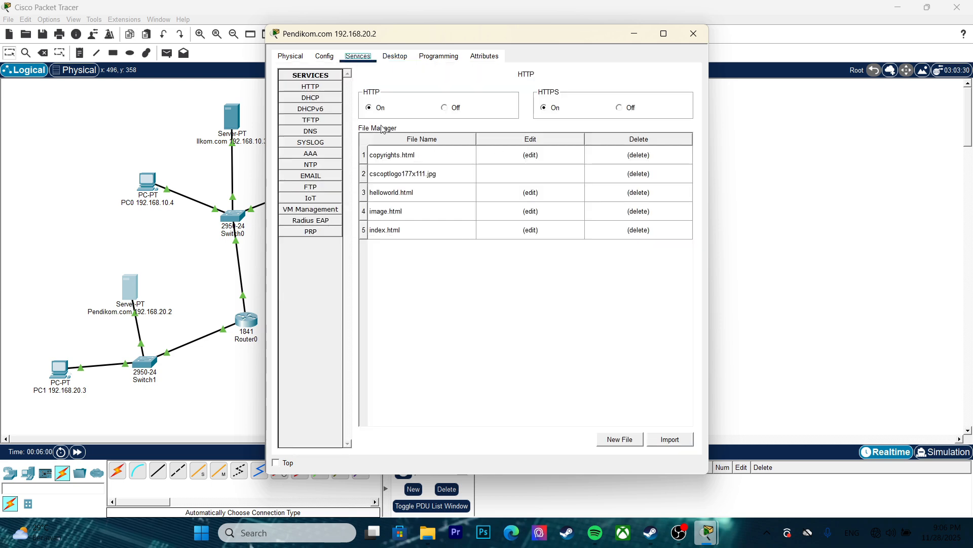
left_click(532, 229)
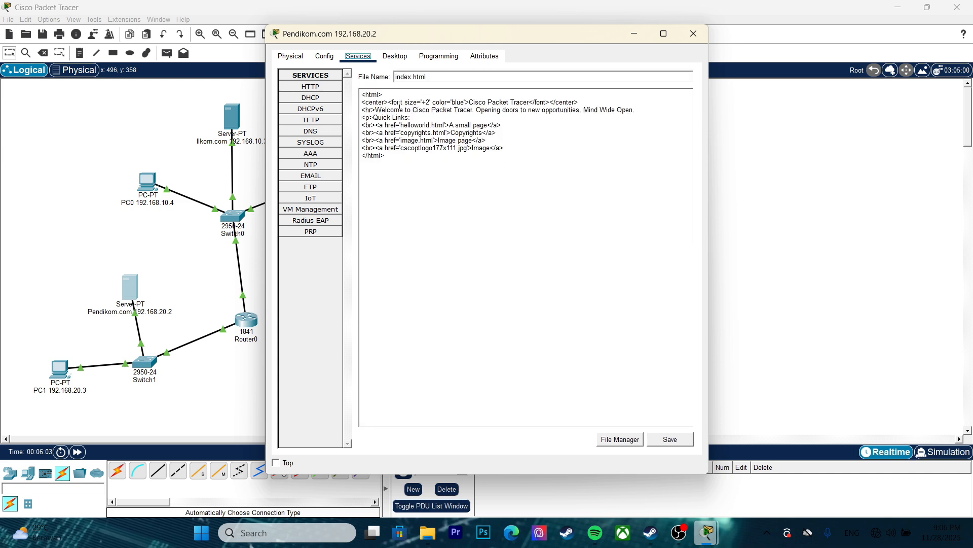
left_click_drag(376, 109, 522, 121)
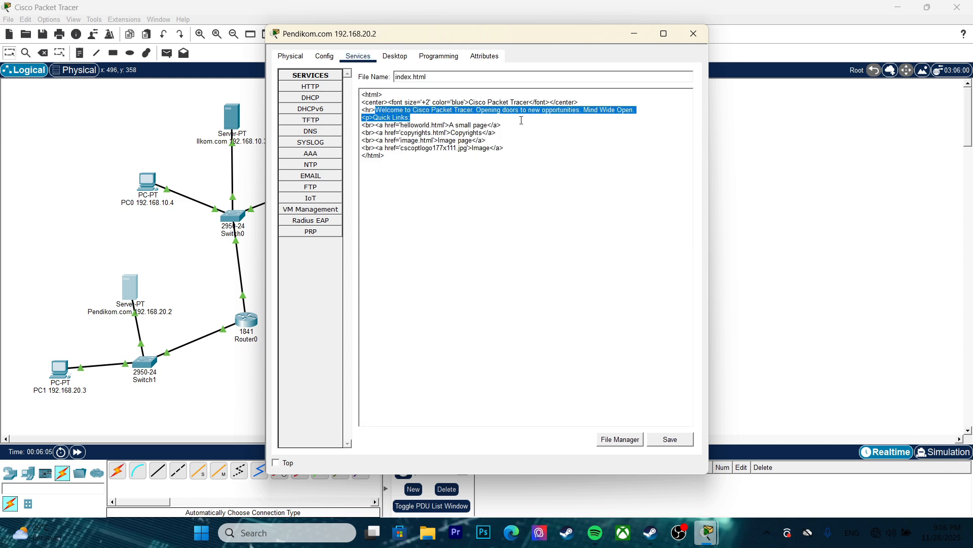
left_click_drag(626, 117, 641, 113)
type("Pendi")
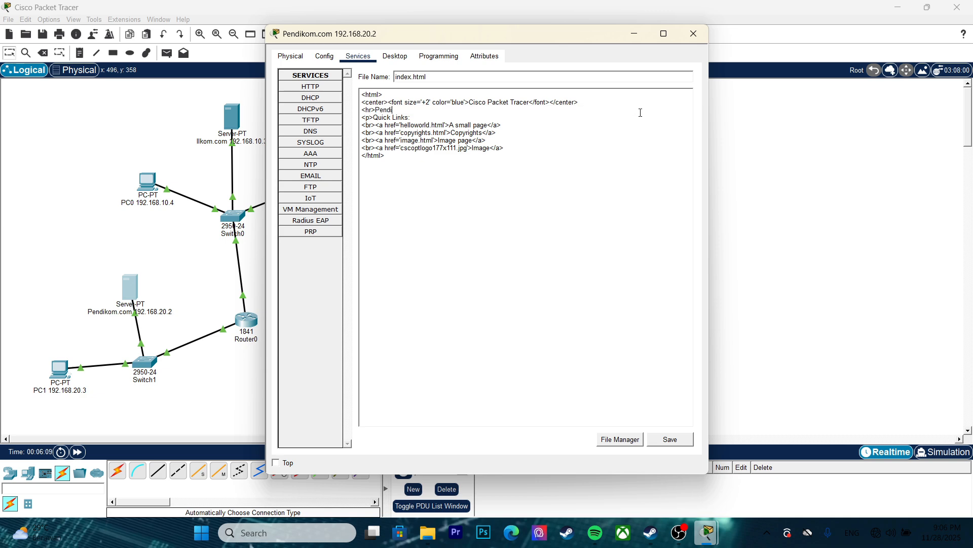
type("kom Berhasil")
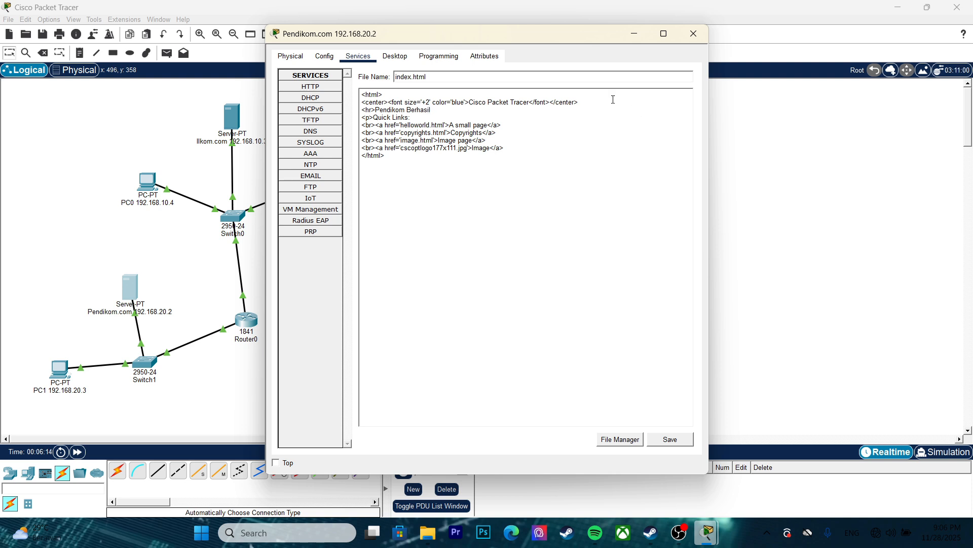
Replace the index.html heading "Cisco Packet Tracer" with "PENDIKOM.com", save over the existing page and close the server window after reviewing its IP settings.
left_click_drag(469, 102, 530, 102)
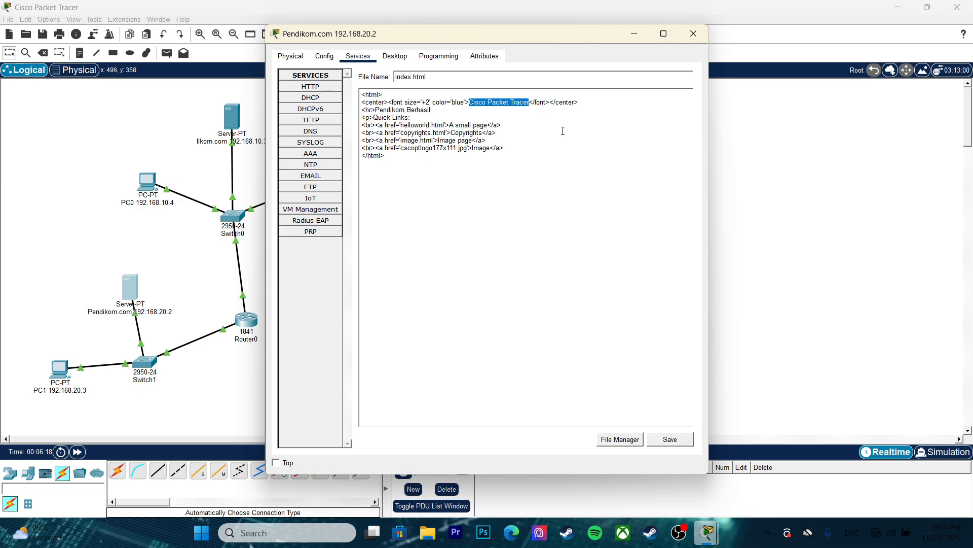
type("P")
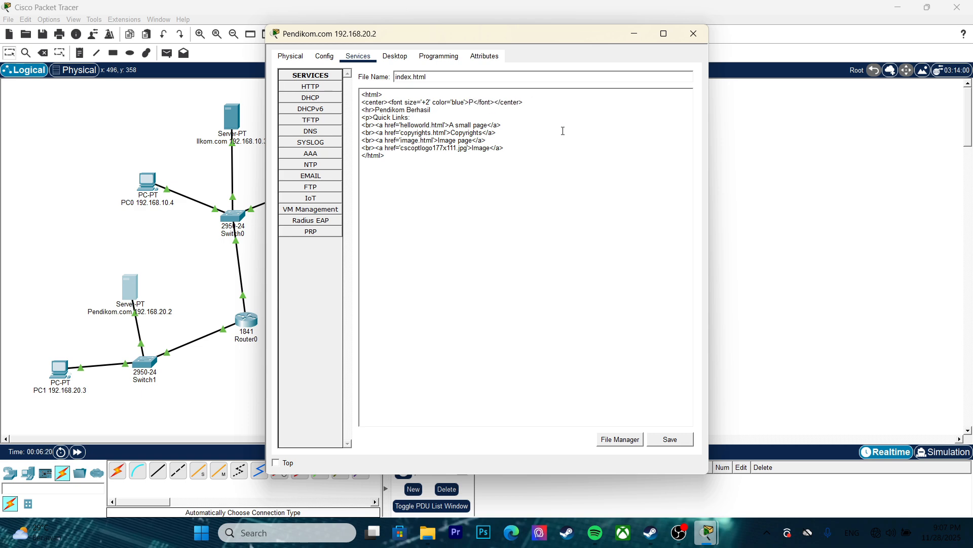
type("ENDIKOM.com")
left_click(670, 439)
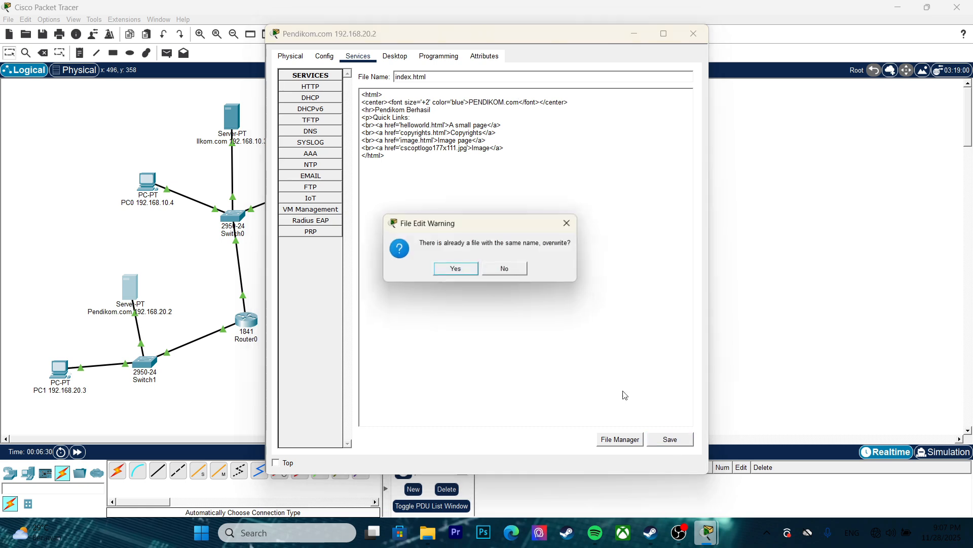
left_click(463, 269)
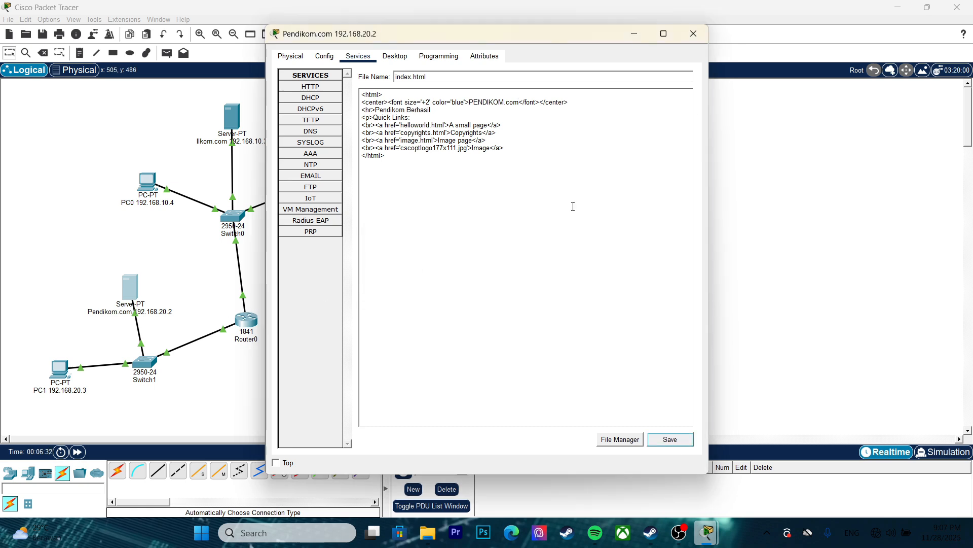
left_click(395, 56)
left_click(333, 86)
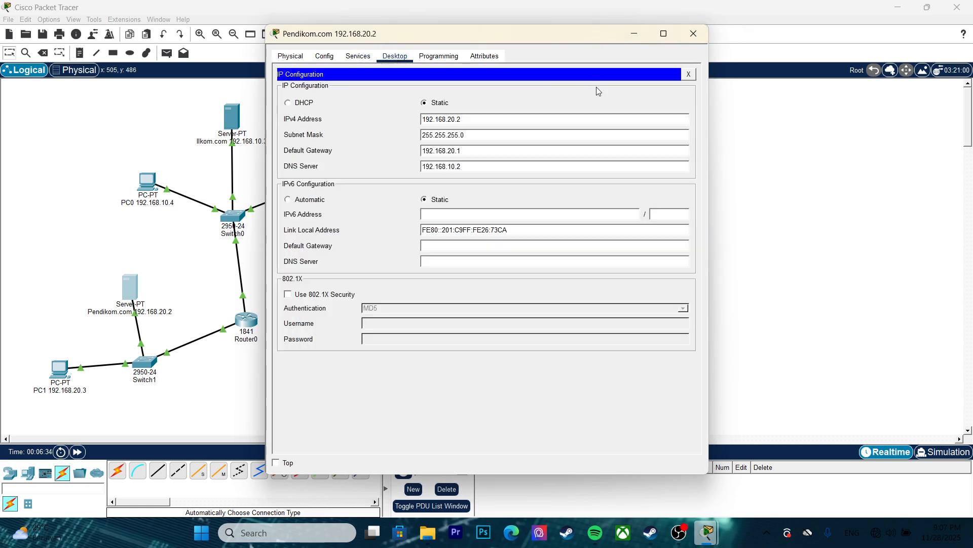
left_click(694, 34)
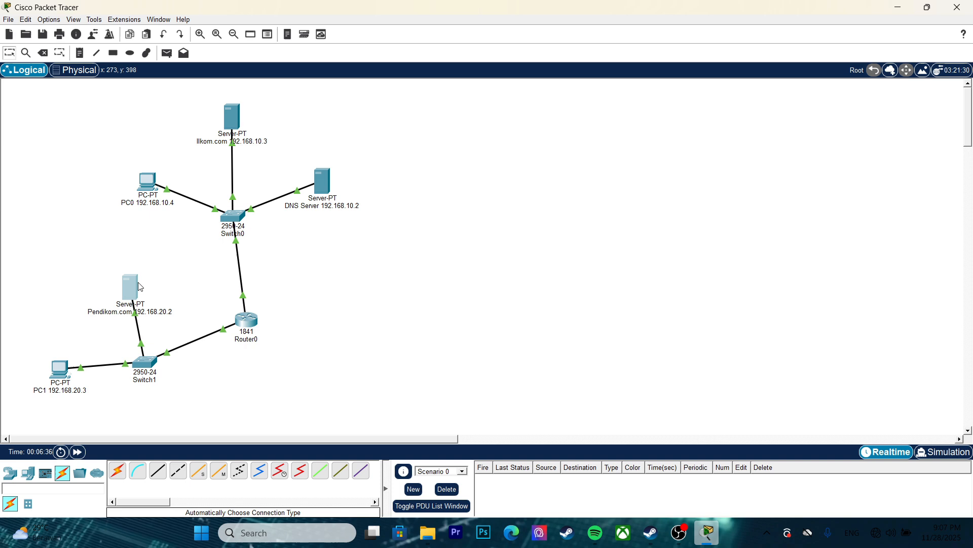
Give PC1 the static IPv4 address 192.168.20.3 with subnet mask 255.255.255.0.
left_click(60, 369)
left_click(353, 59)
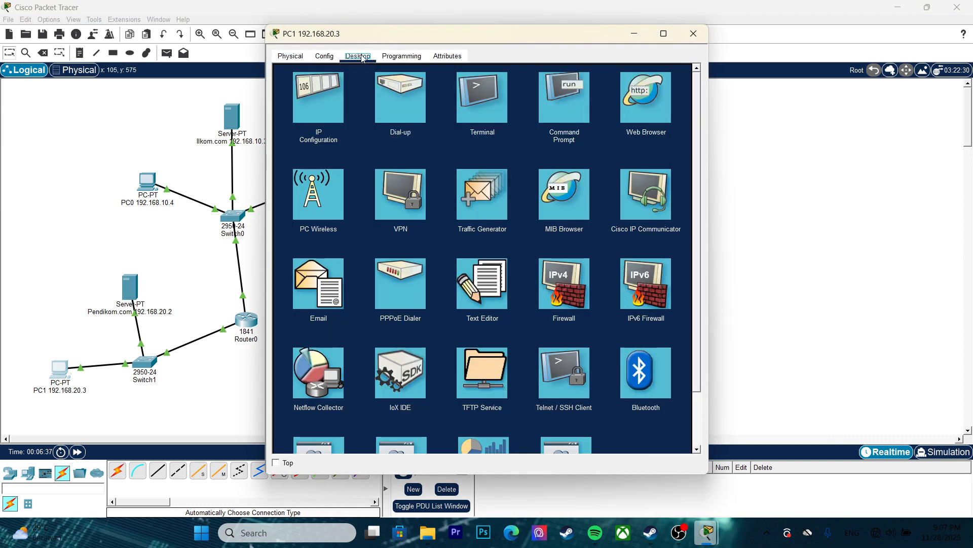
left_click(326, 81)
left_click(431, 133)
type("192.168.")
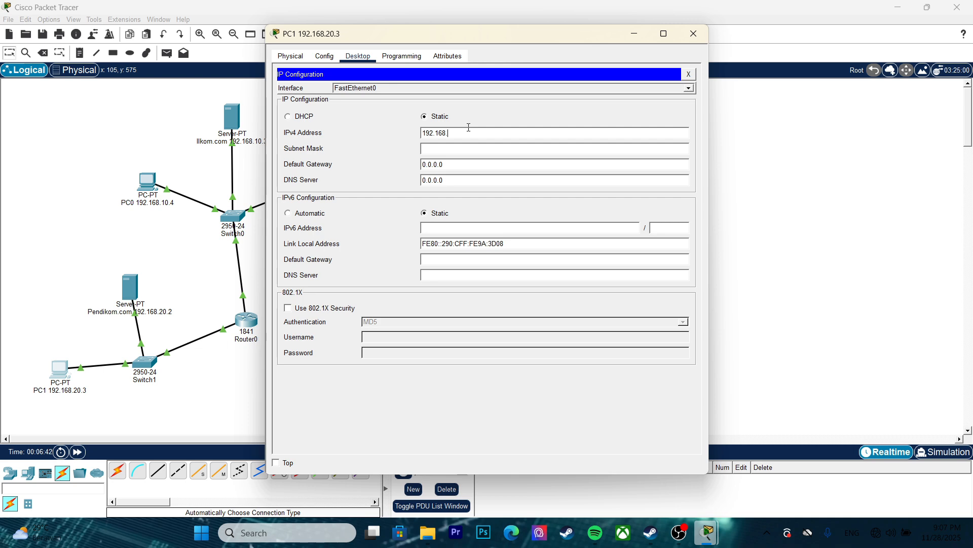
type("20.3")
left_click(459, 148)
Set PC1's default gateway to 192.168.20.1, fill in its DNS server address and close its window.
left_click_drag(457, 166, 422, 166)
type("192.168.")
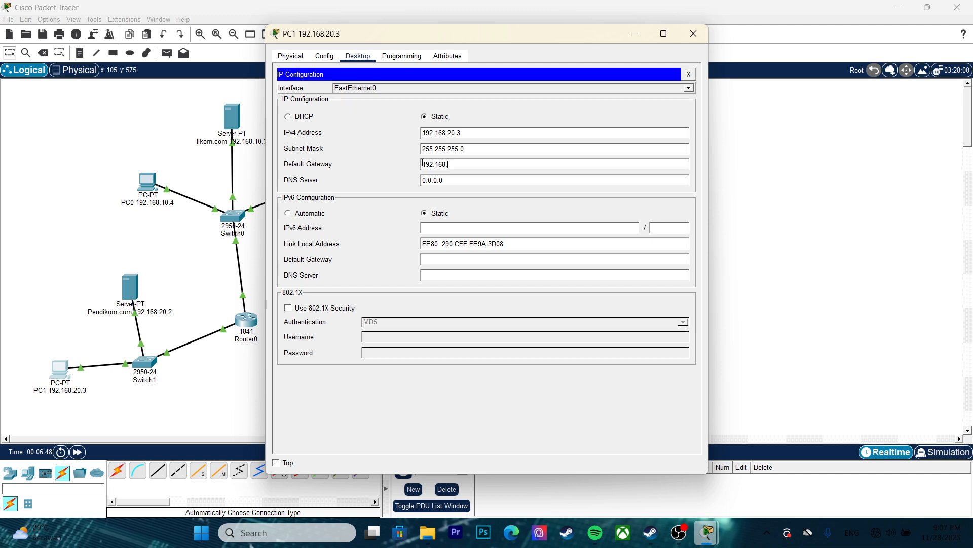
type("20.1")
left_click_drag(446, 181, 421, 180)
type("192.168.")
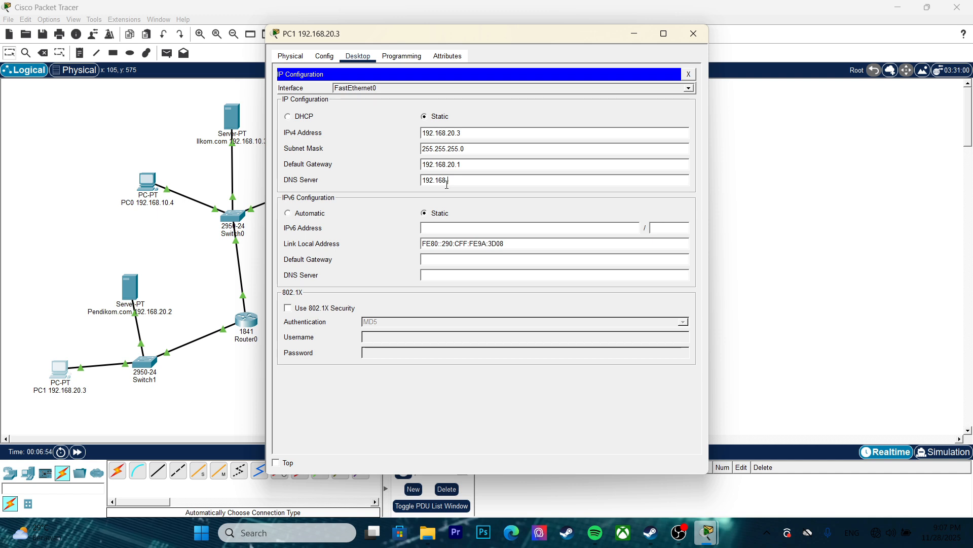
type("10")
type(".1")
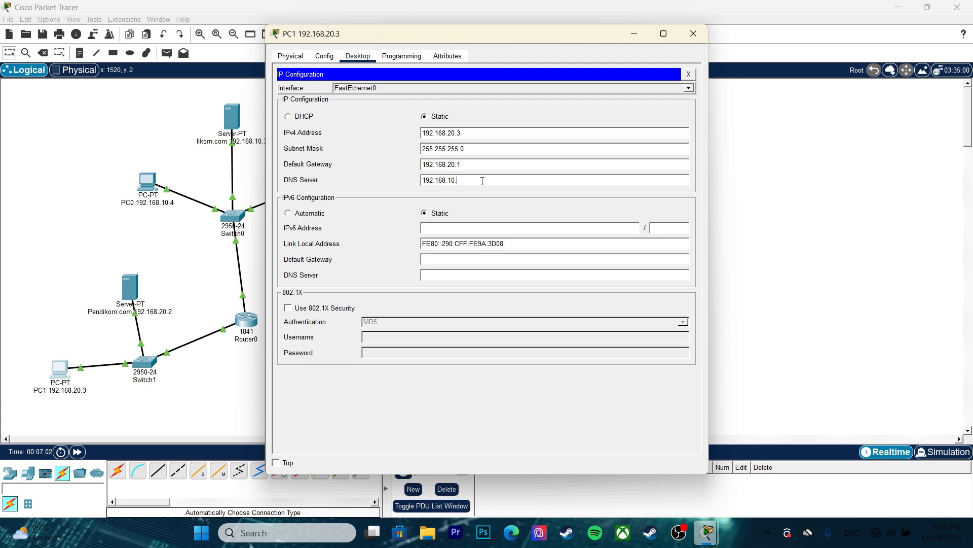
left_click(694, 34)
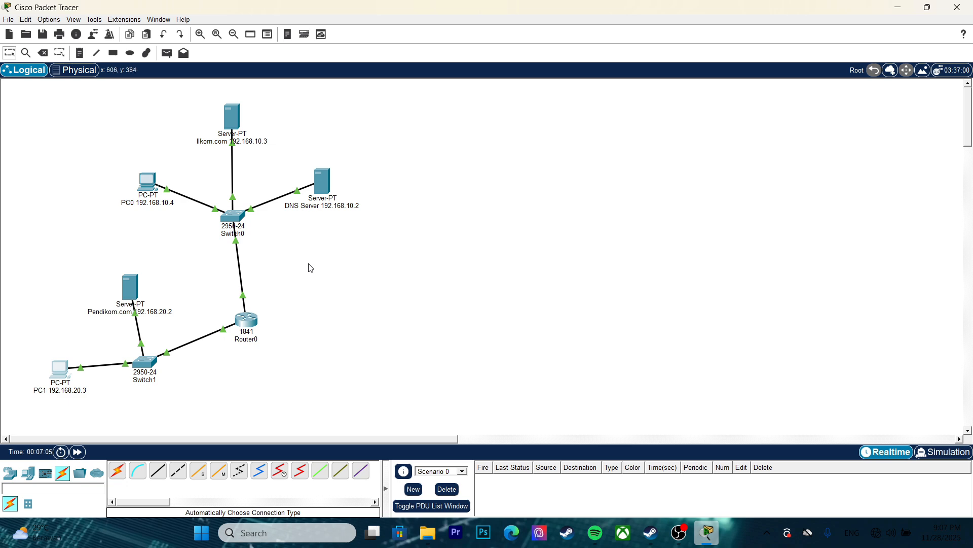
Turn on the DNS service on the DNS Server and add an A record mapping ilkom.com to 192.168.10.3.
left_click(330, 193)
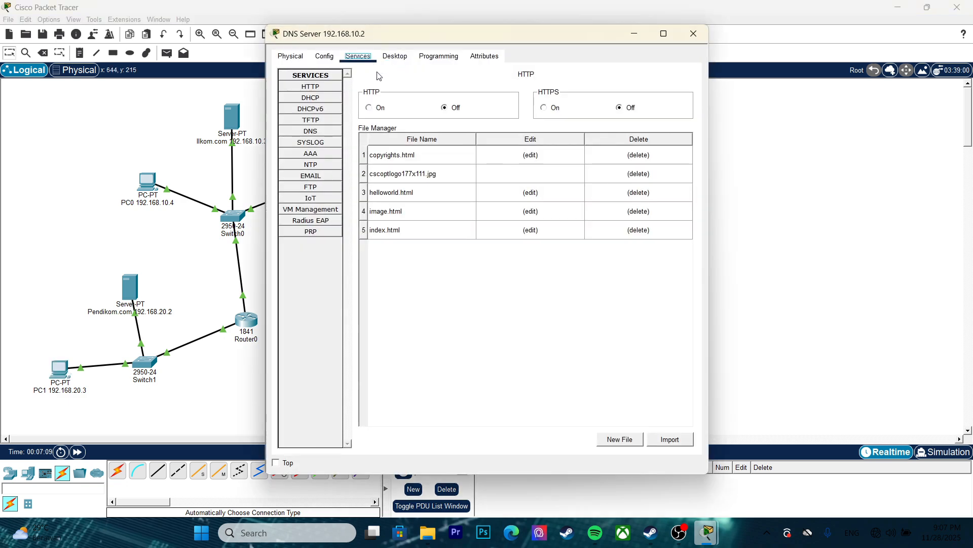
left_click(325, 132)
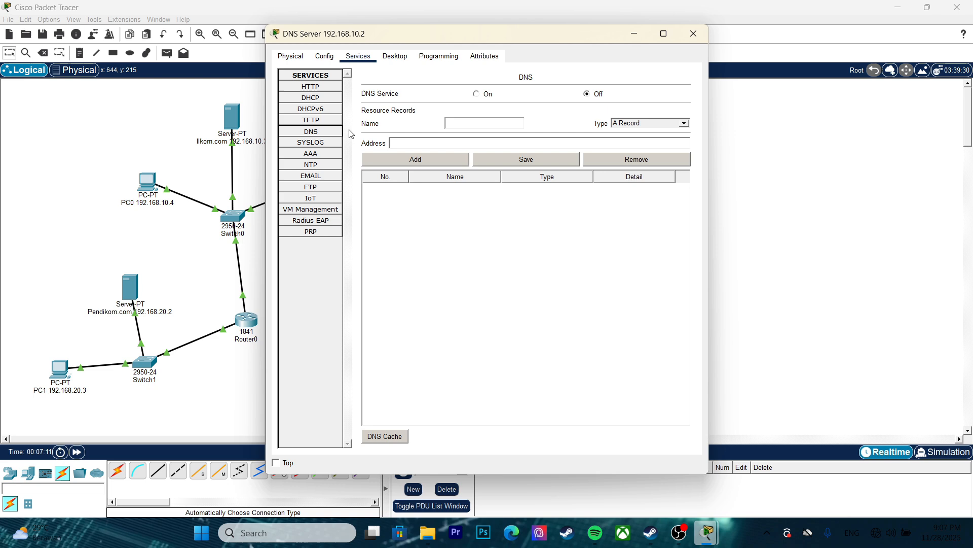
left_click(450, 124)
left_click(477, 94)
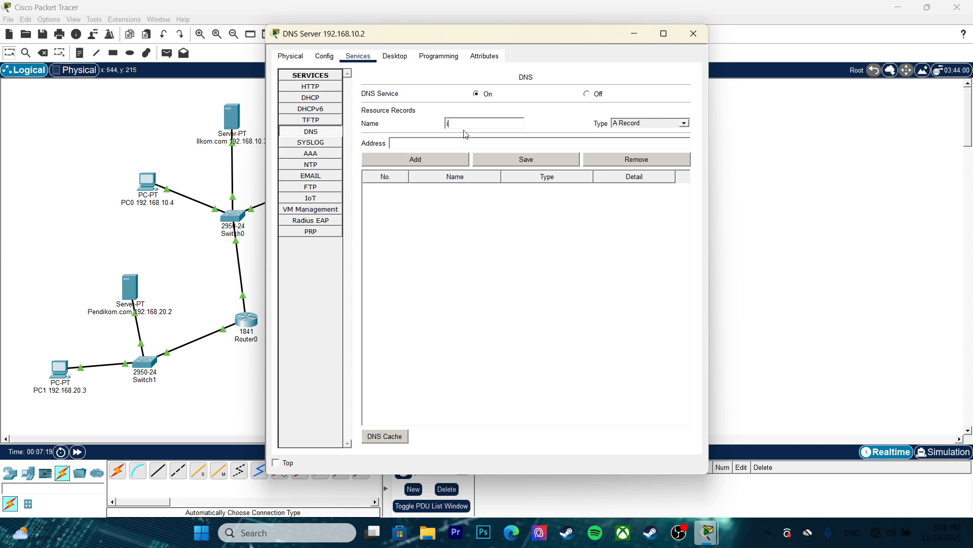
type("ilkom")
type(".com")
type("192.168.10.")
type("3")
left_click(420, 160)
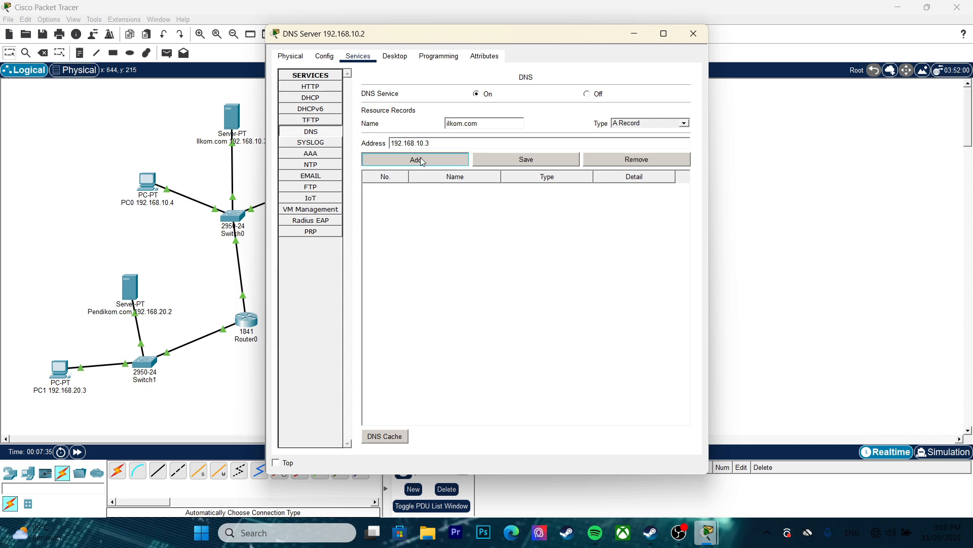
Add an A record mapping pendikom.com to 192.168.20.2 and close the DNS Server window.
left_click(464, 120)
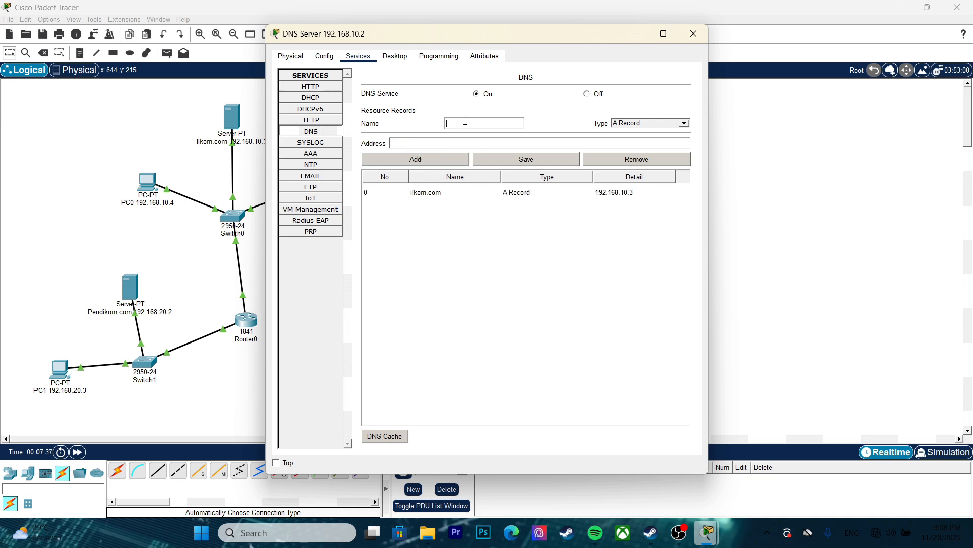
type("pendikom")
type(".com")
type("192.168.")
type("20")
type(".2")
left_click(448, 157)
left_click(694, 32)
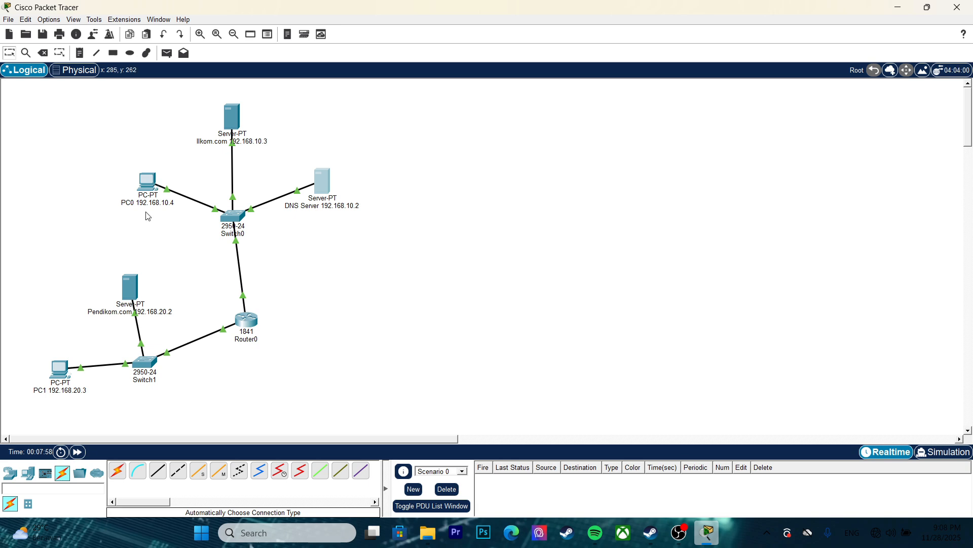
Test connectivity between the two LANs by pinging 192.168.20.3 from PC0's command prompt.
left_click(147, 186)
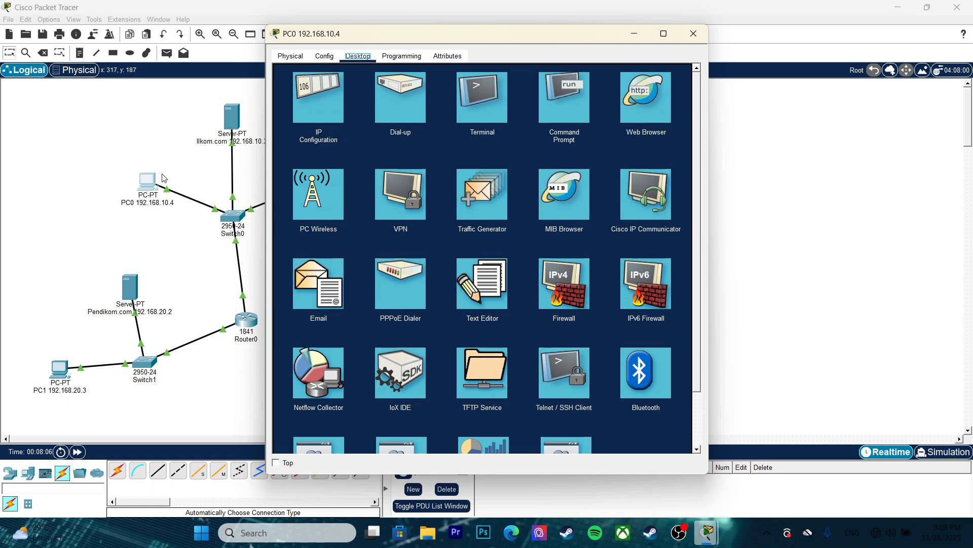
left_click(570, 89)
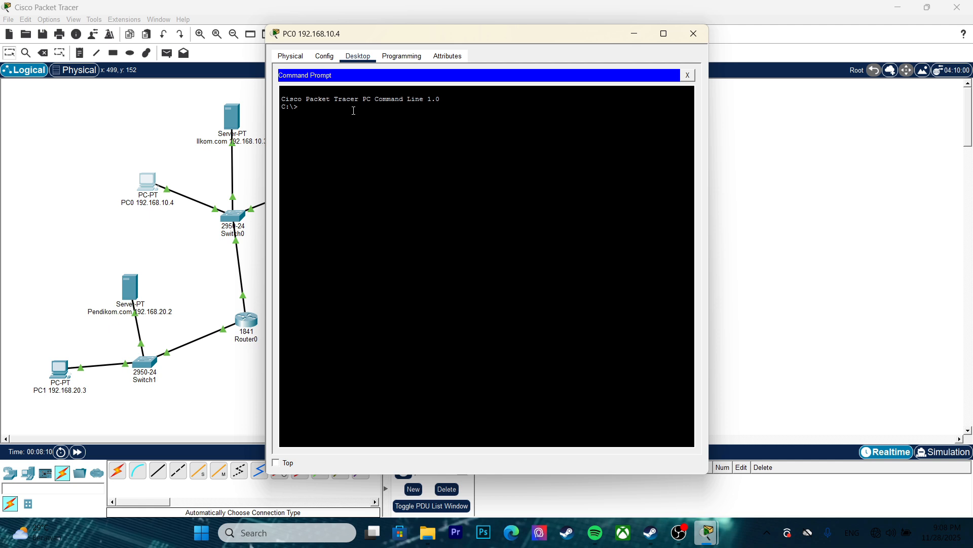
type("ping 192.168.20.3")
key("Return")
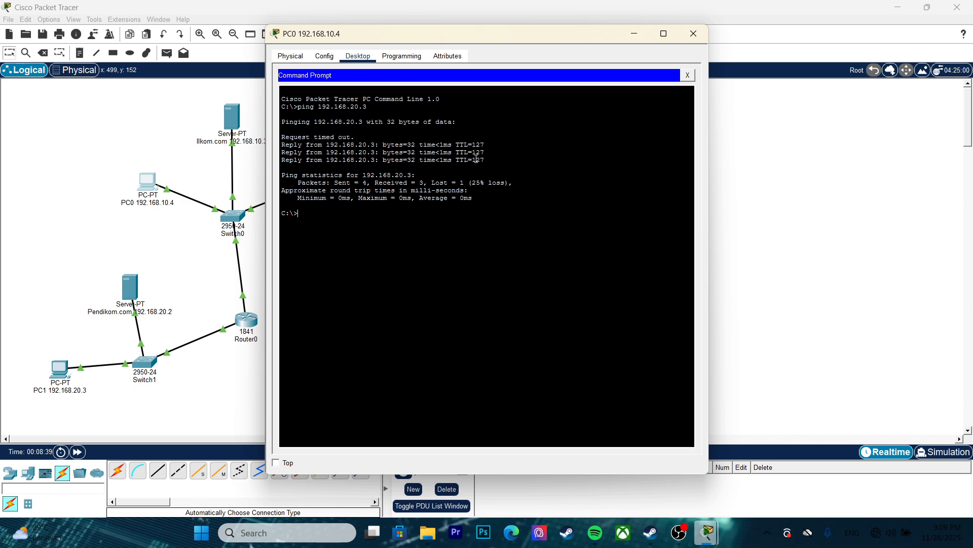
Close PC0's window, ping 192.168.10.4 from PC1's command prompt to test the reverse connection, and close PC1's window.
left_click(694, 34)
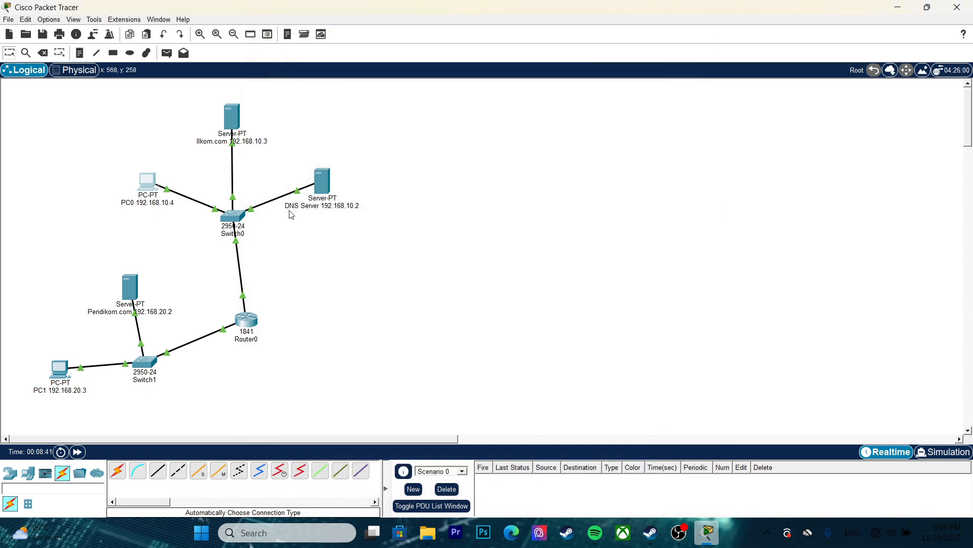
left_click(60, 369)
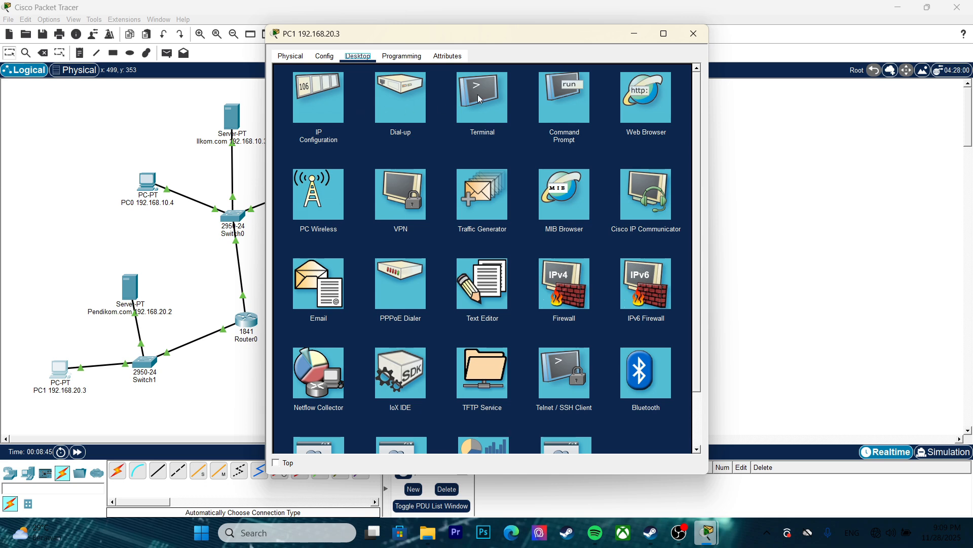
left_click(541, 101)
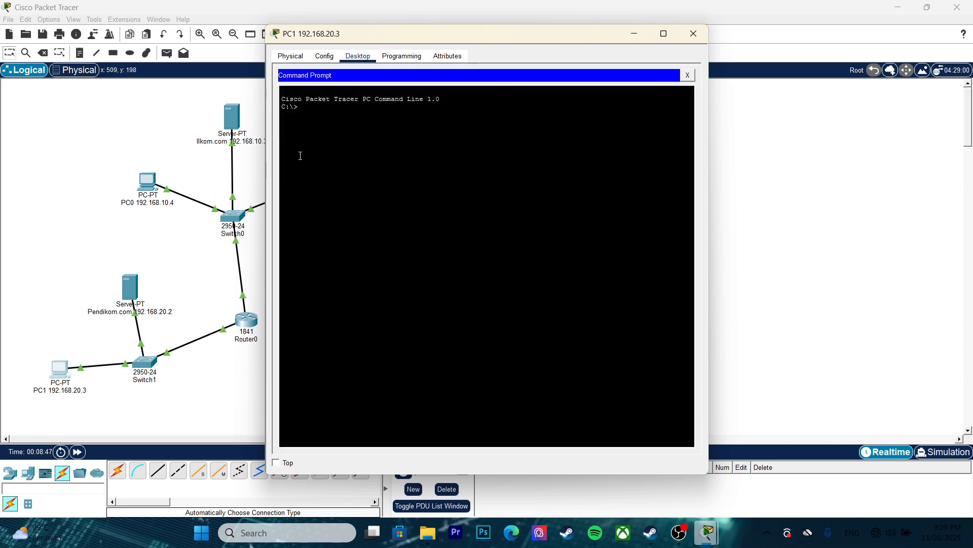
type("ping 192.168.10.4")
key("Return")
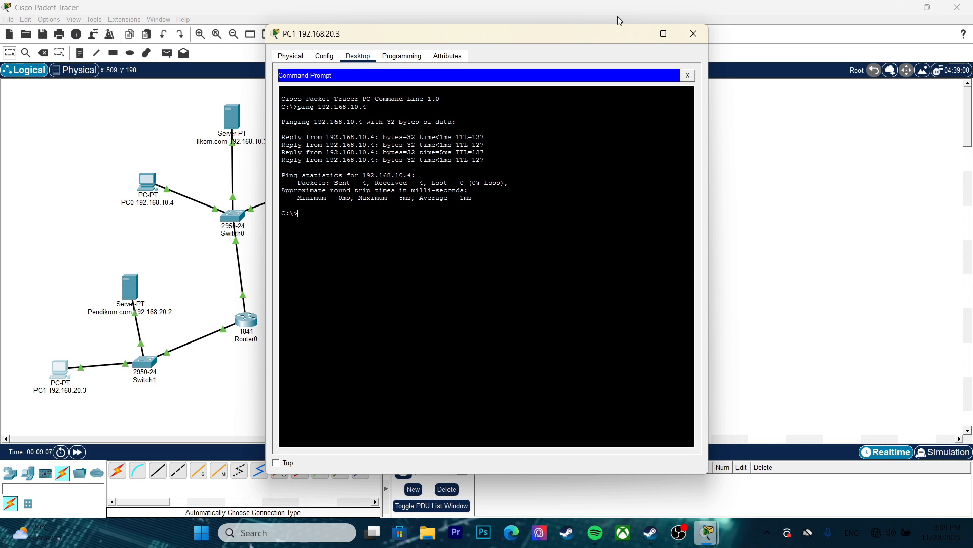
left_click(693, 33)
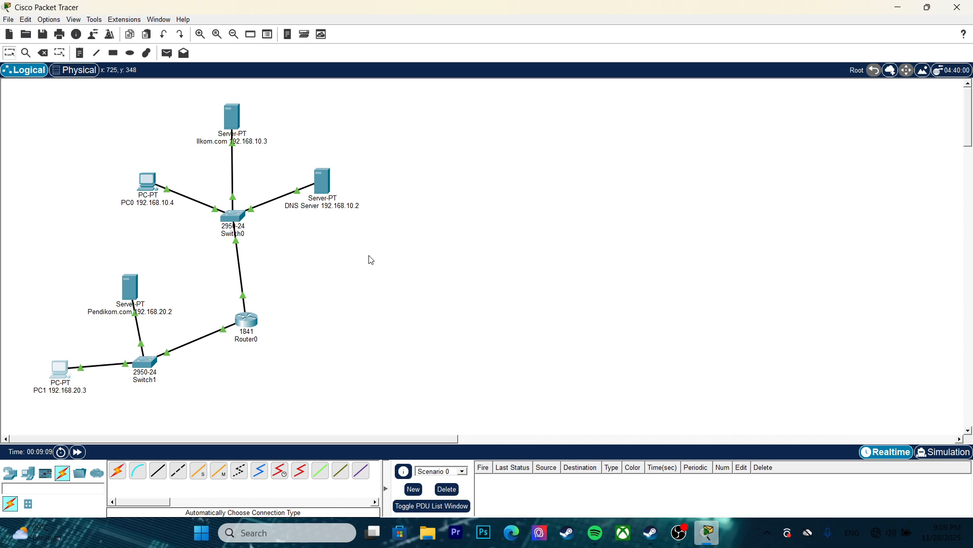
Load ilkom.com in PC1's web browser and check the text line of the page.
left_click(59, 374)
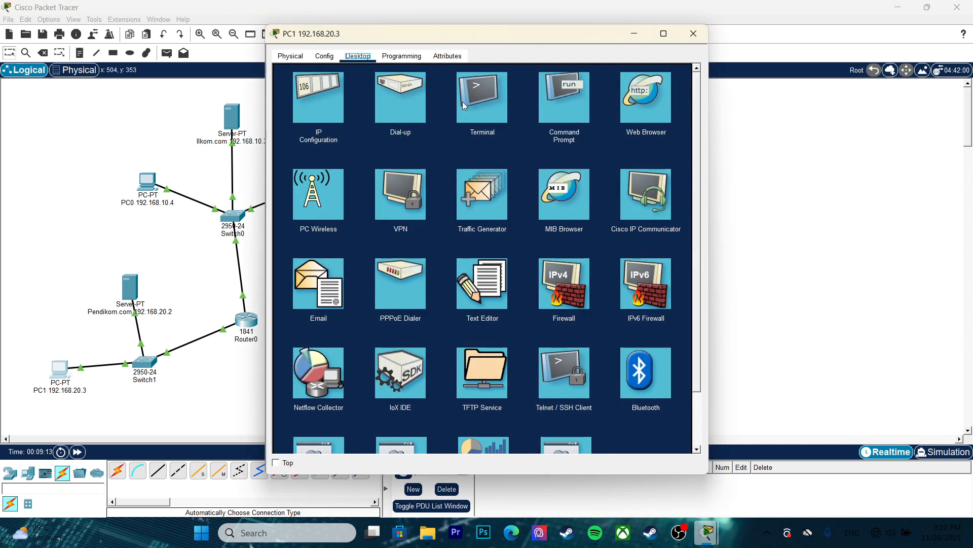
left_click(652, 98)
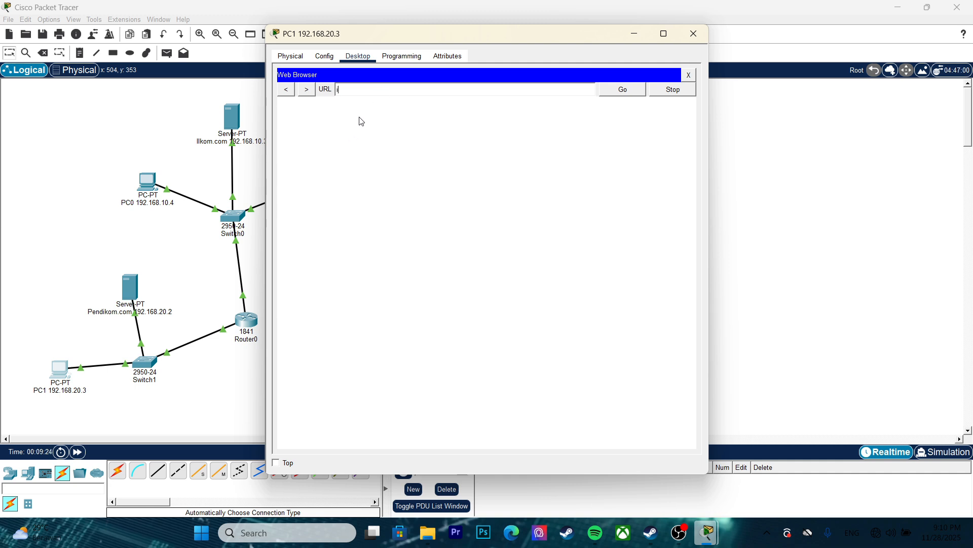
type("lkom.com")
key("Return")
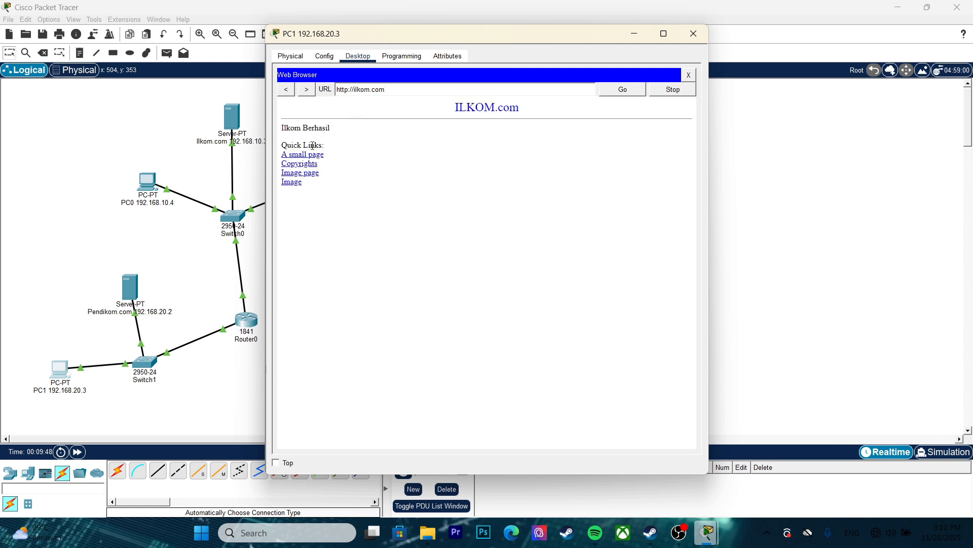
left_click_drag(284, 128, 340, 131)
left_click(375, 130)
Load pendikom.com in PC1's web browser and close PC1's window.
left_click_drag(371, 89, 354, 93)
type("pendikom")
key("Return")
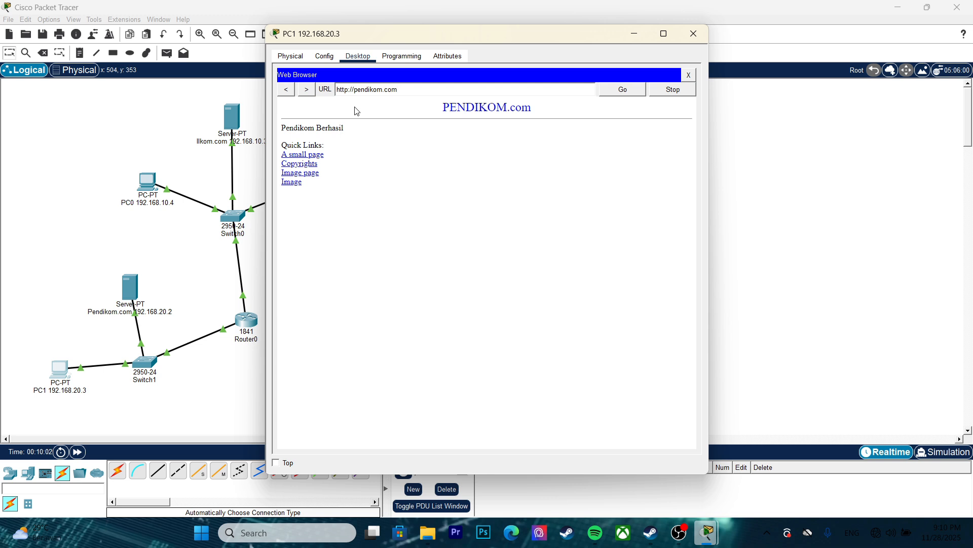
left_click(697, 35)
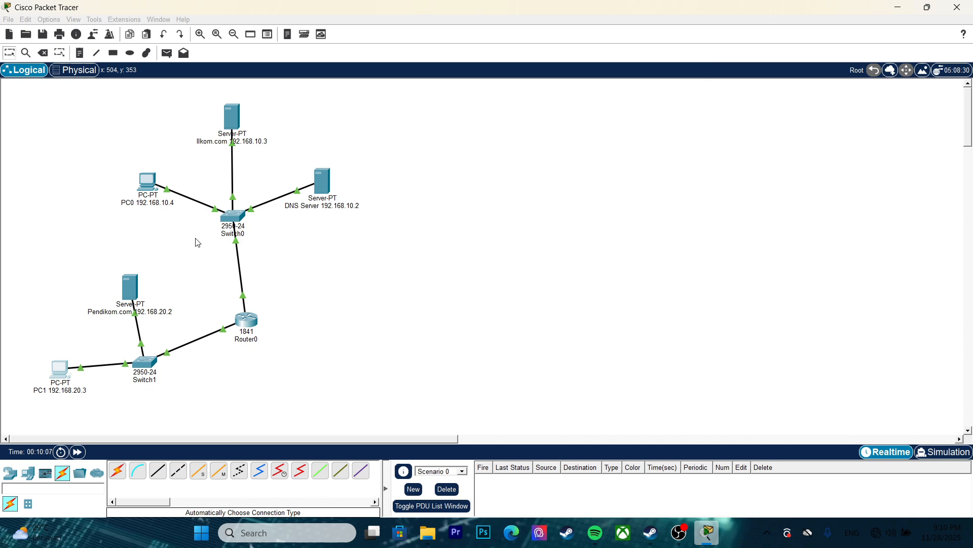
Load pendikom.com in PC0's web browser and check the text line of the page.
left_click(146, 185)
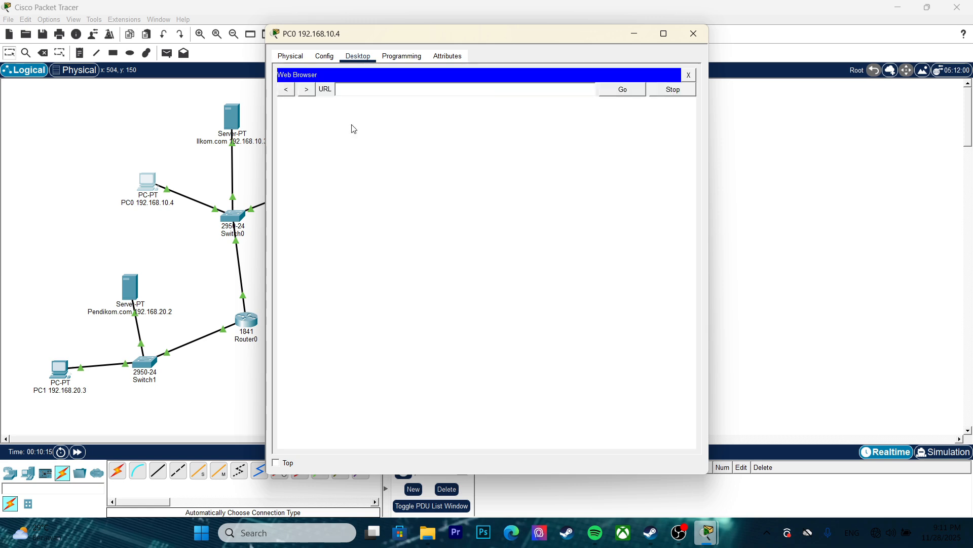
type("pendikom.com")
key("Return")
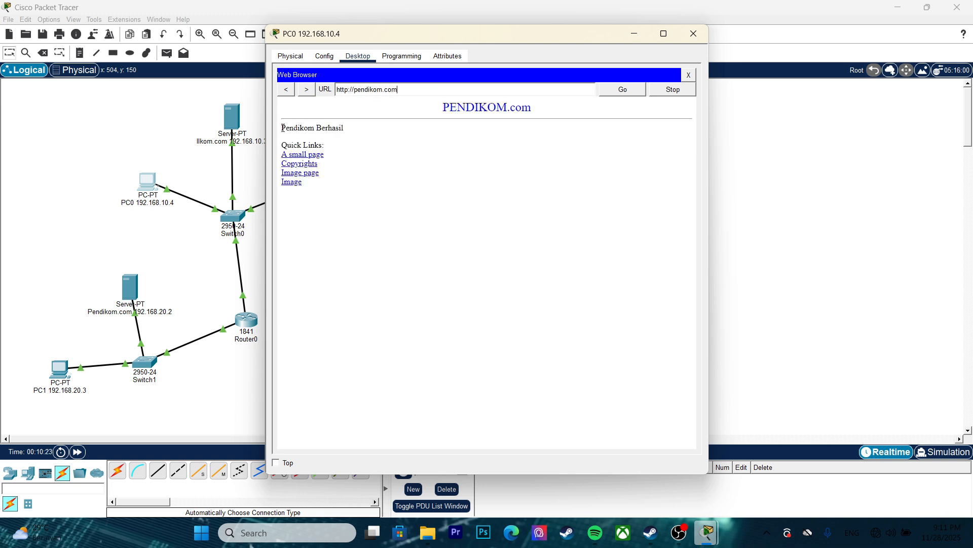
left_click_drag(282, 127, 349, 129)
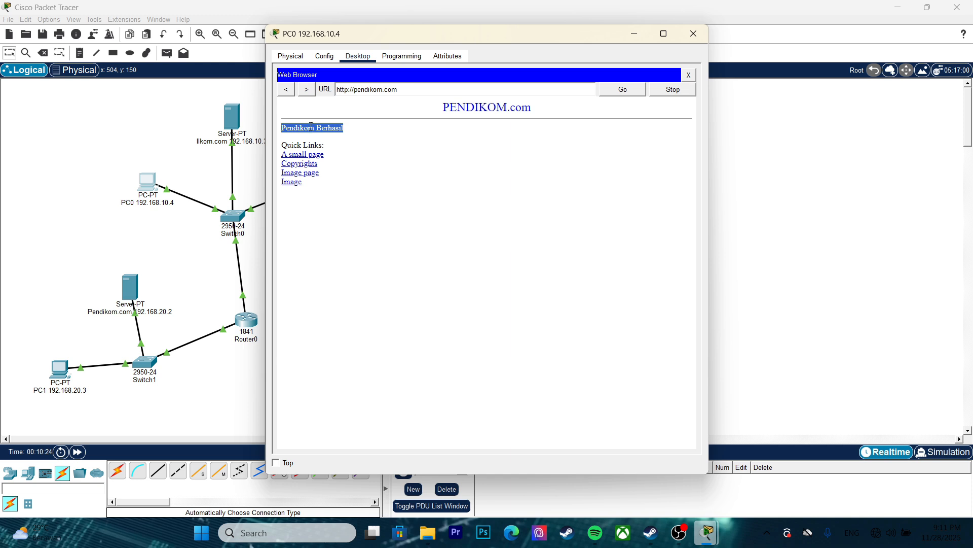
left_click(404, 158)
Load ilkom.com in PC0's web browser and close PC0's window.
left_click_drag(382, 91, 354, 91)
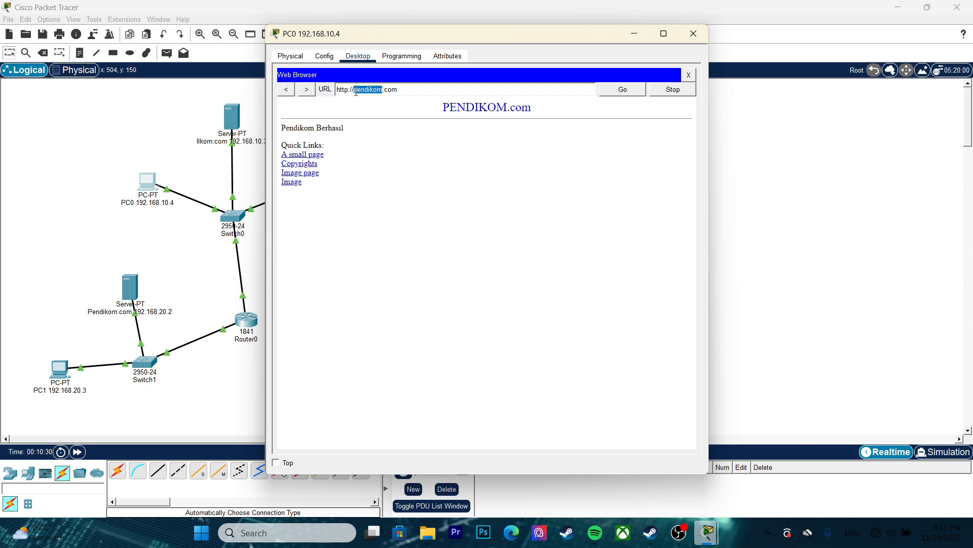
type("ilkom")
key("Return")
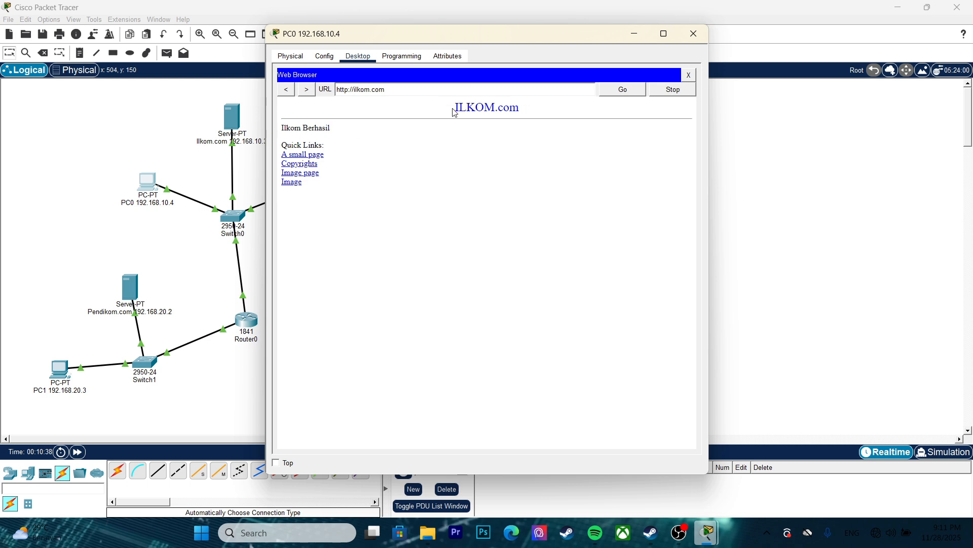
left_click(694, 33)
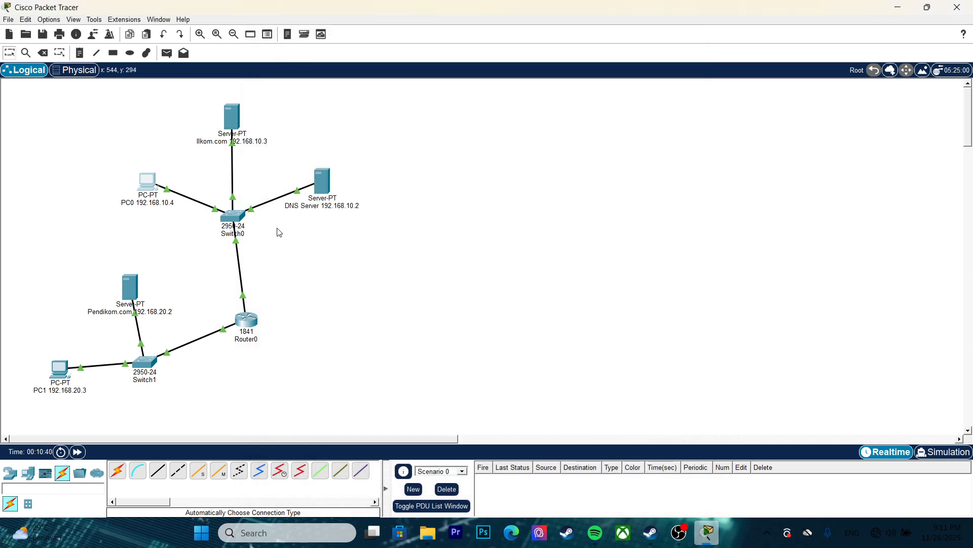